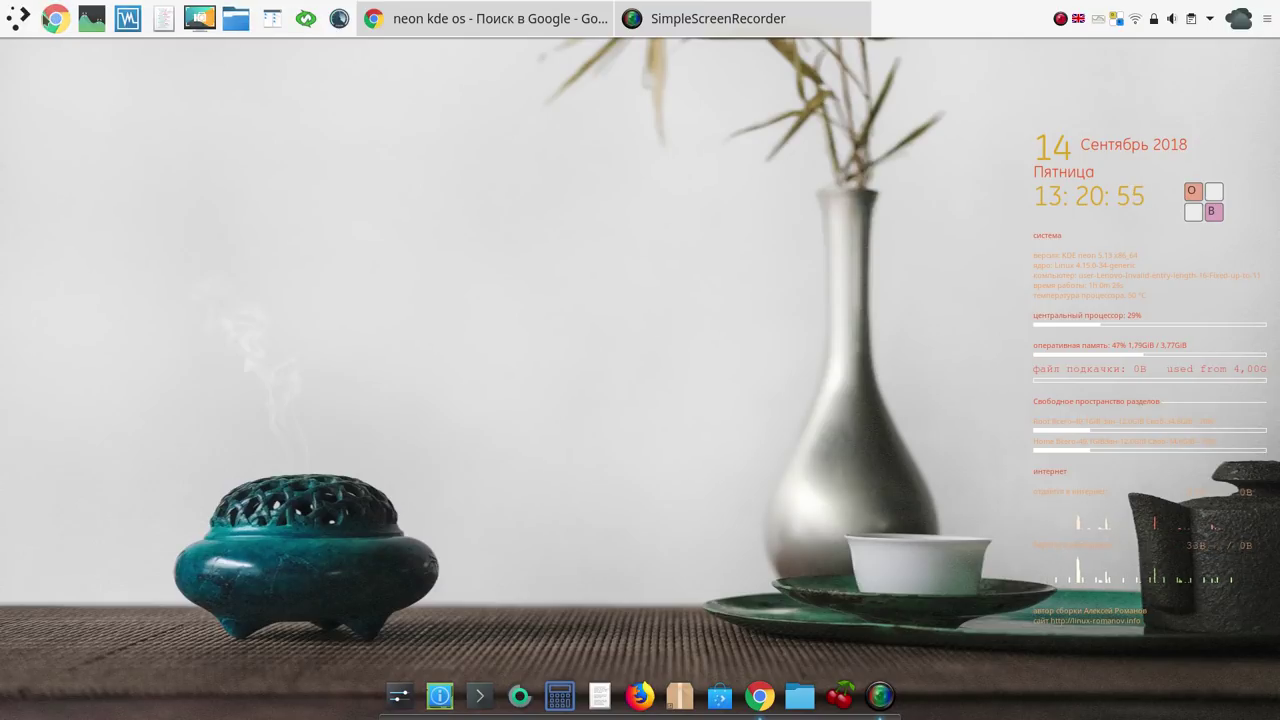
# Step: Launch LibreOffice 6.1 Calc from the office applications, view its blank spreadsheet, and close it
pyautogui.click(20, 22)
pyautogui.click(20, 22)
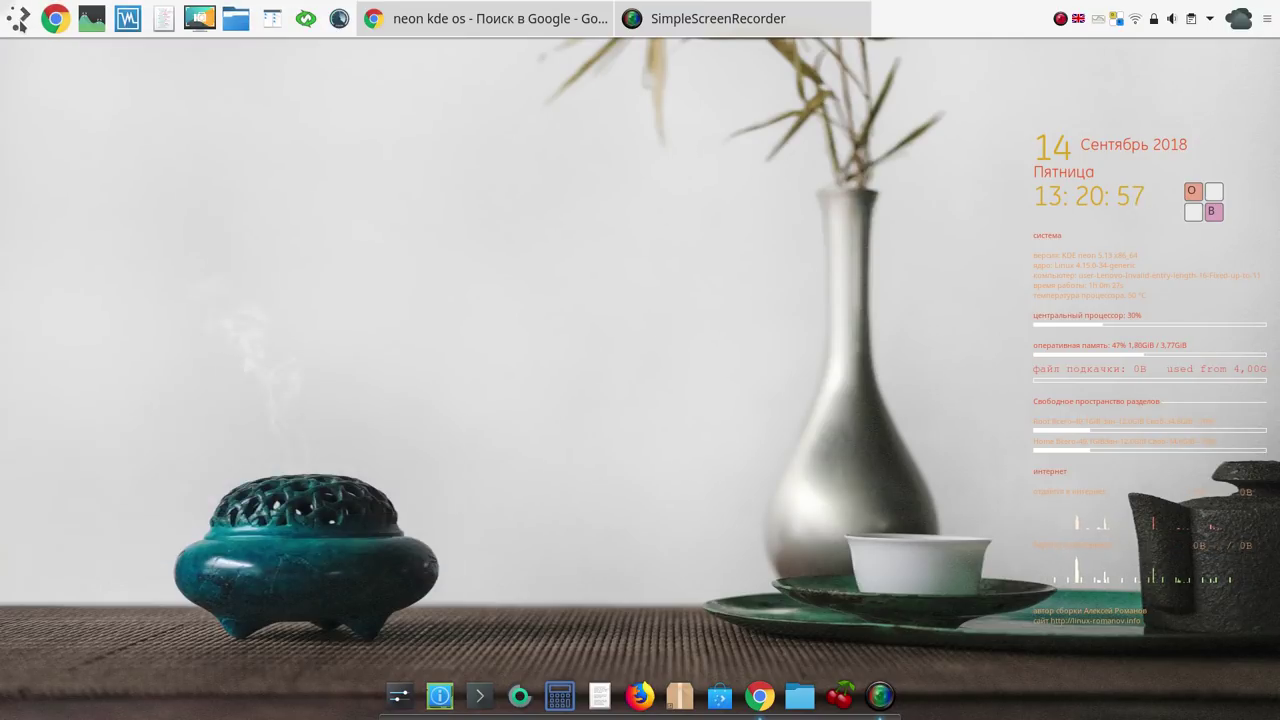
pyautogui.click(18, 22)
pyautogui.click(142, 74)
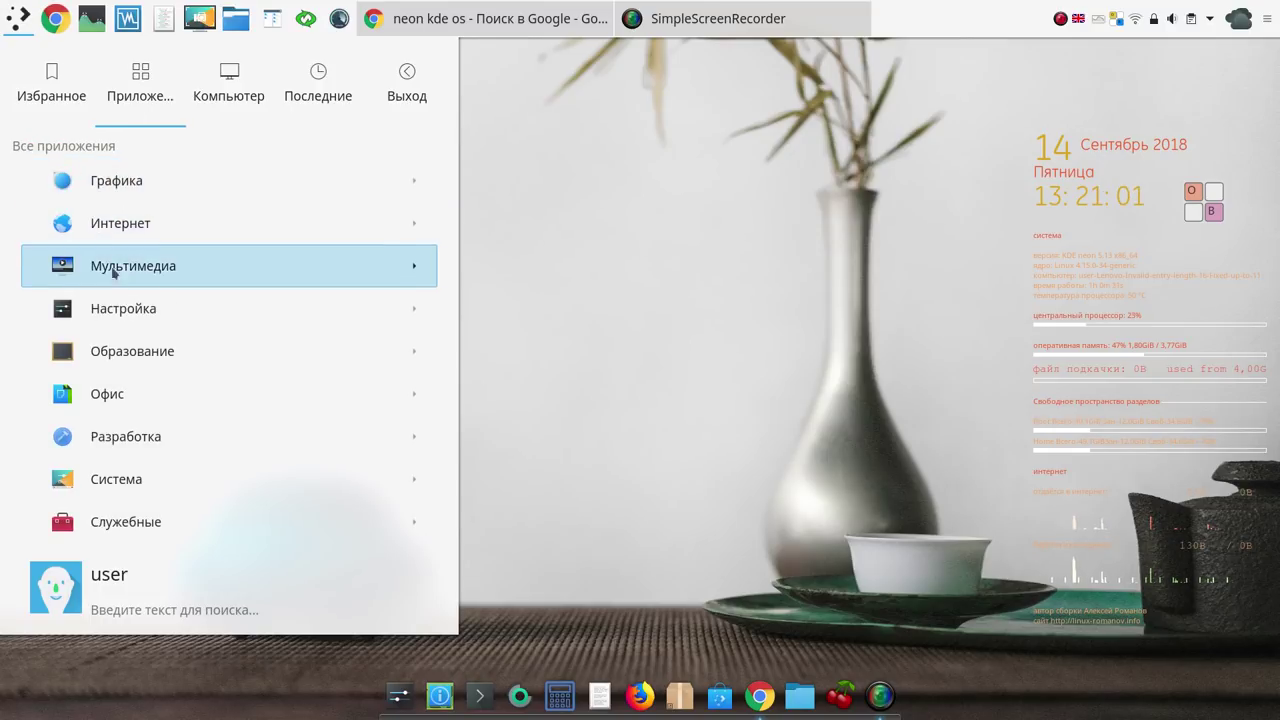
pyautogui.click(116, 396)
pyautogui.click(117, 396)
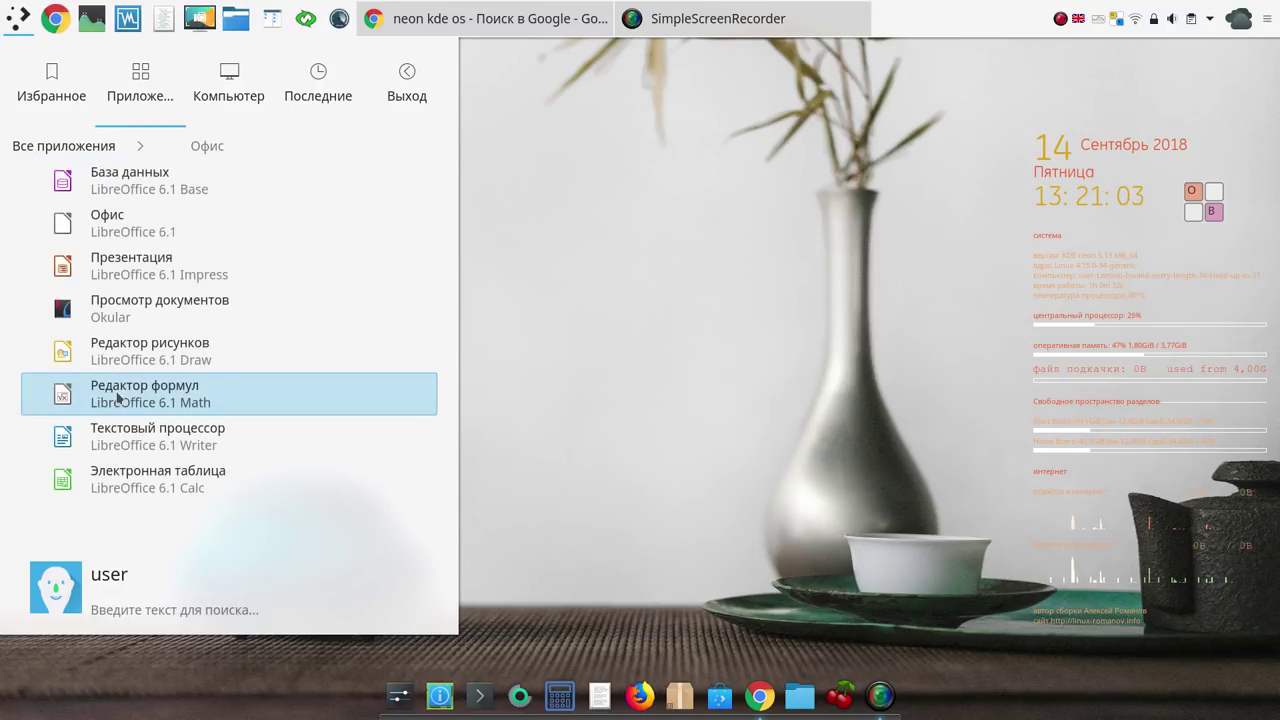
pyautogui.click(147, 480)
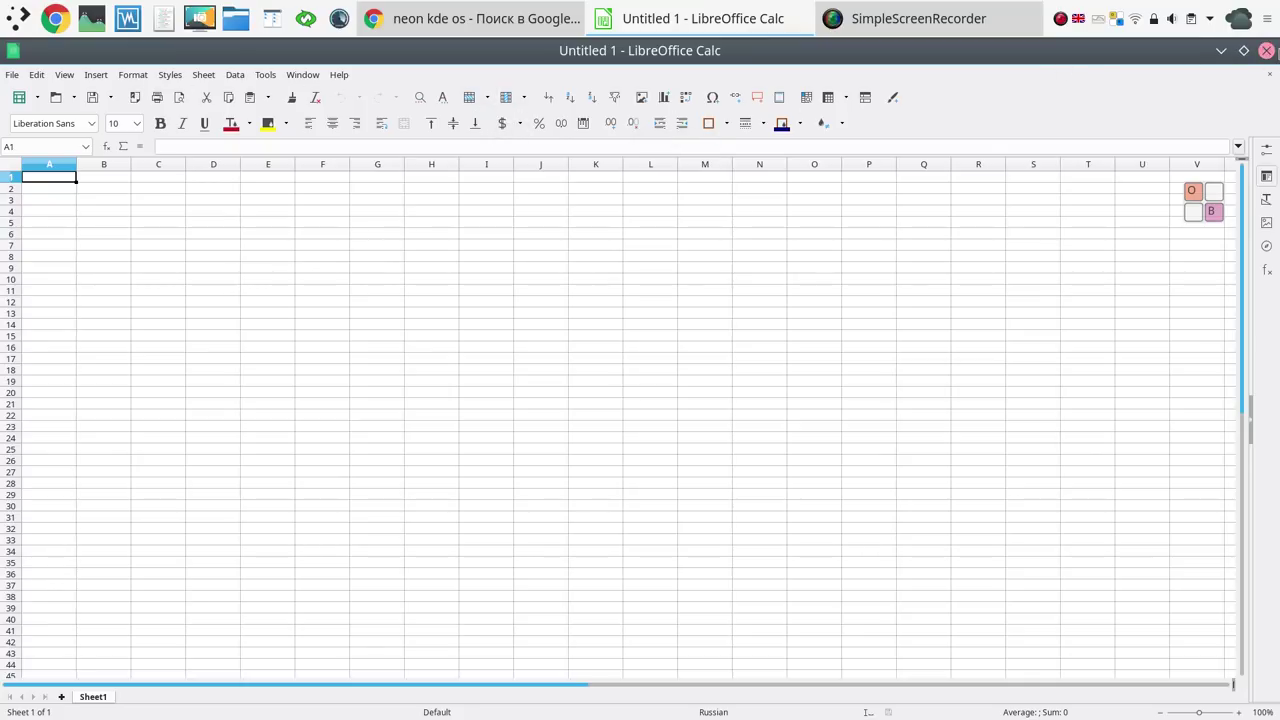
pyautogui.click(1266, 51)
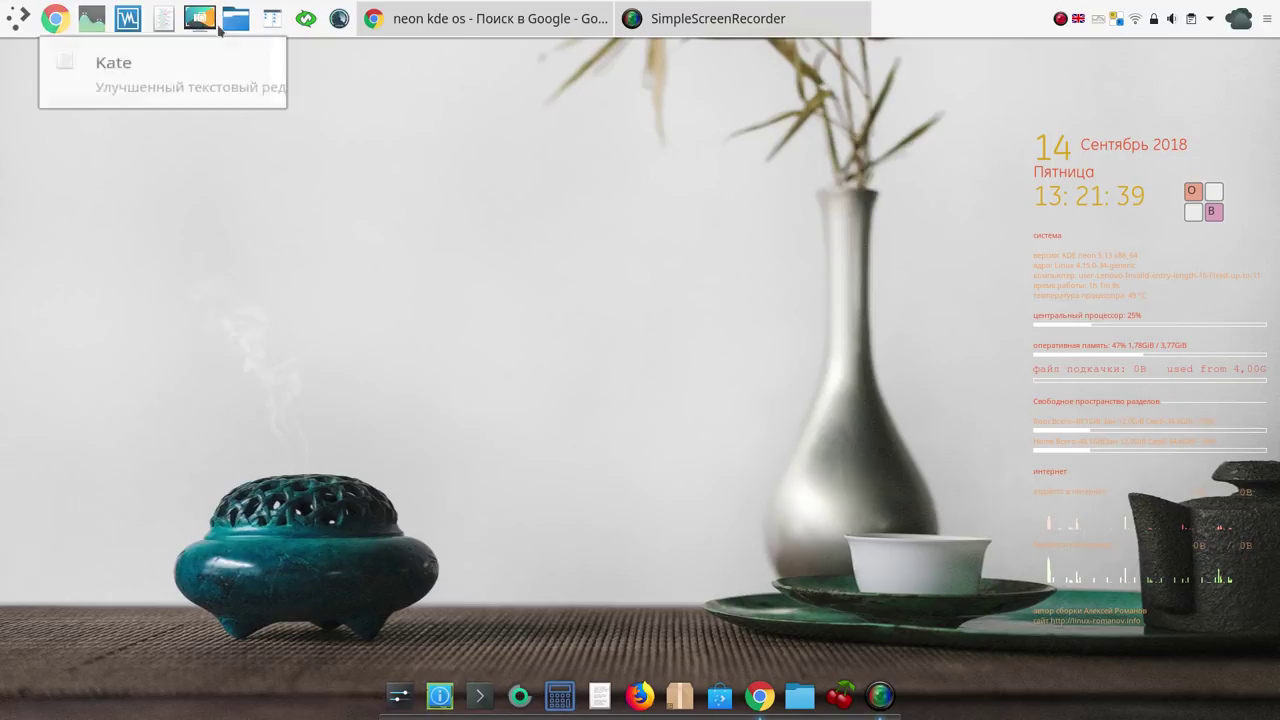
# Step: Toggle the keyboard layout away from English and back, and check the weather forecast for Liverpool
pyautogui.click(1079, 19)
pyautogui.click(1079, 19)
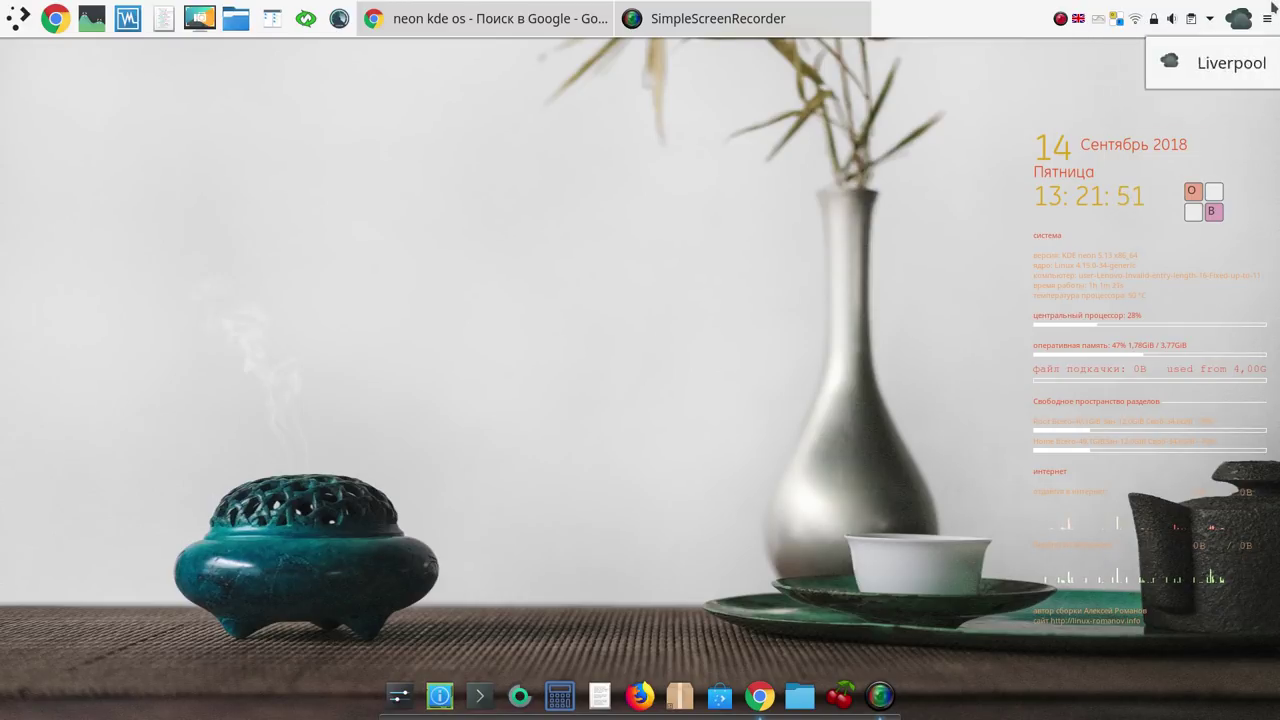
pyautogui.click(1240, 18)
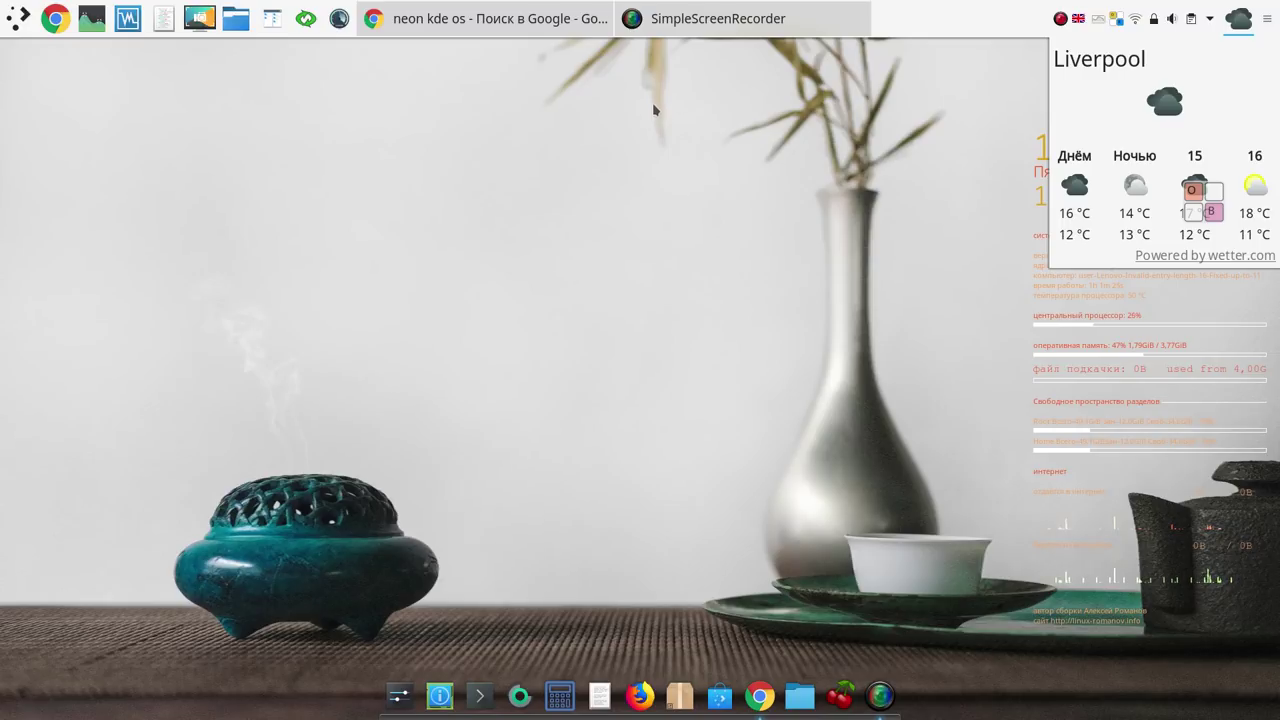
pyautogui.click(1245, 22)
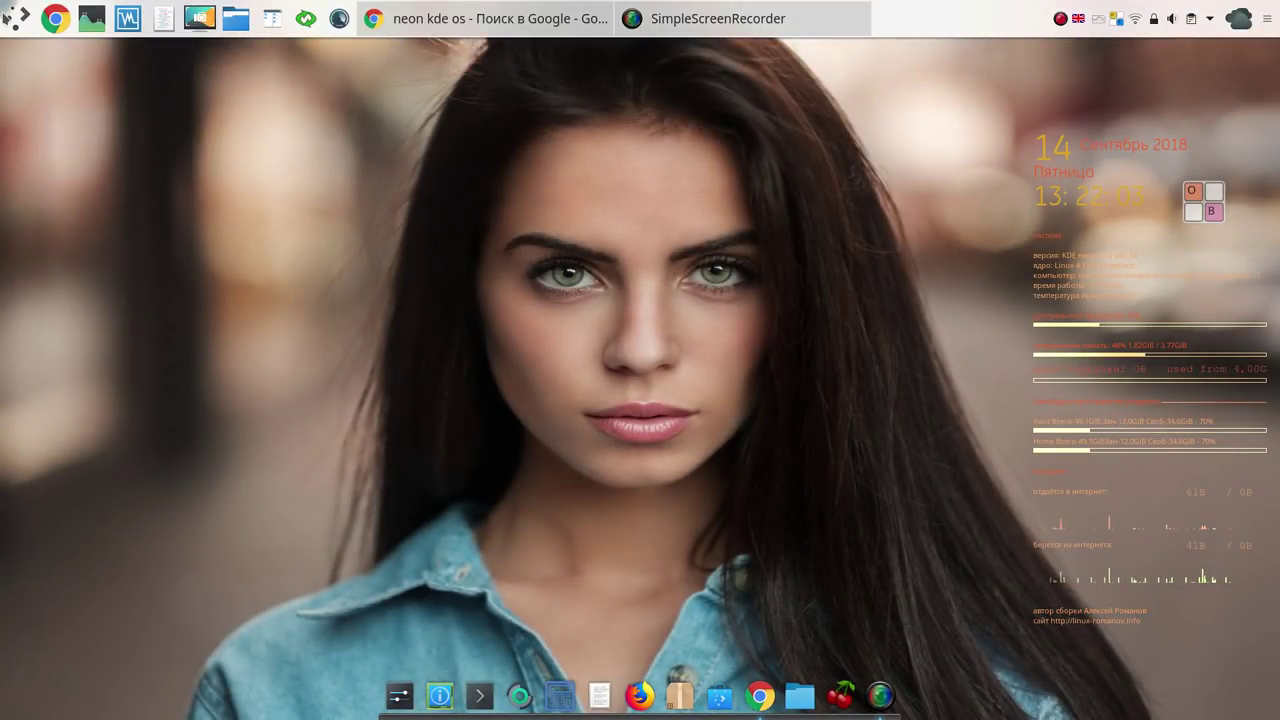
# Step: Examine the installed graphics programs and the favourites in the application launcher
pyautogui.click(16, 20)
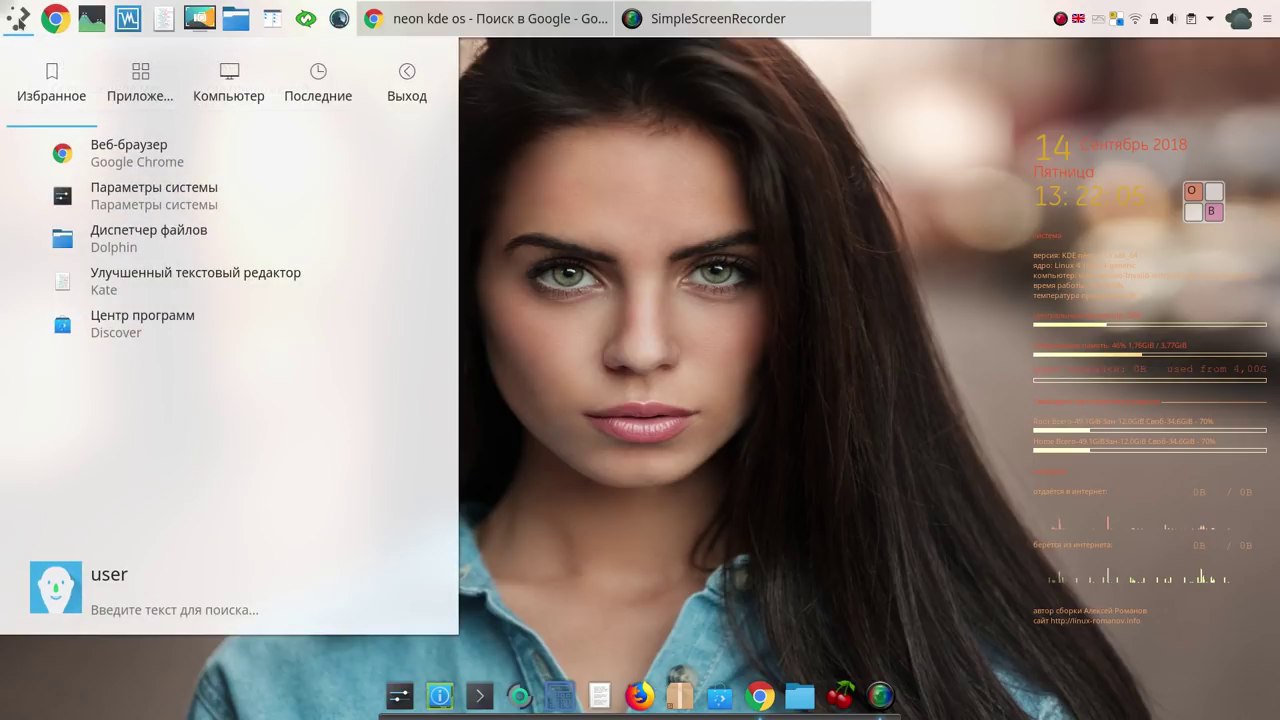
pyautogui.moveTo(139, 80)
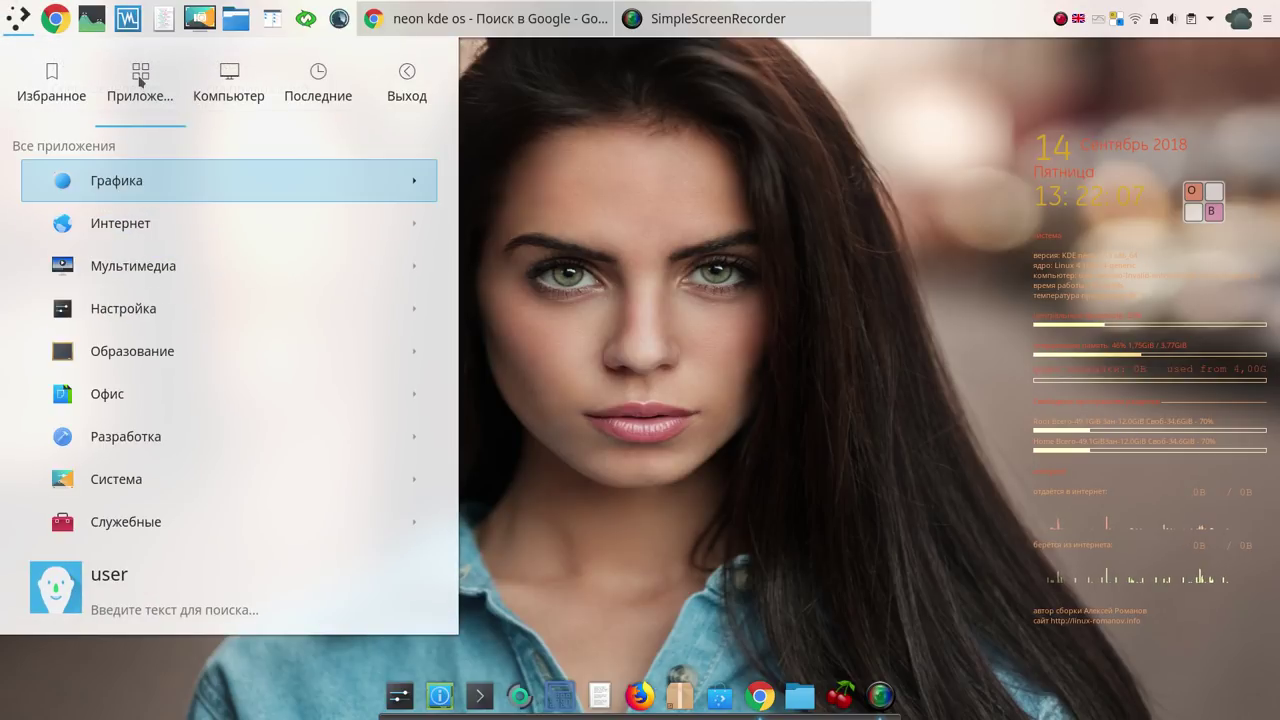
pyautogui.click(138, 185)
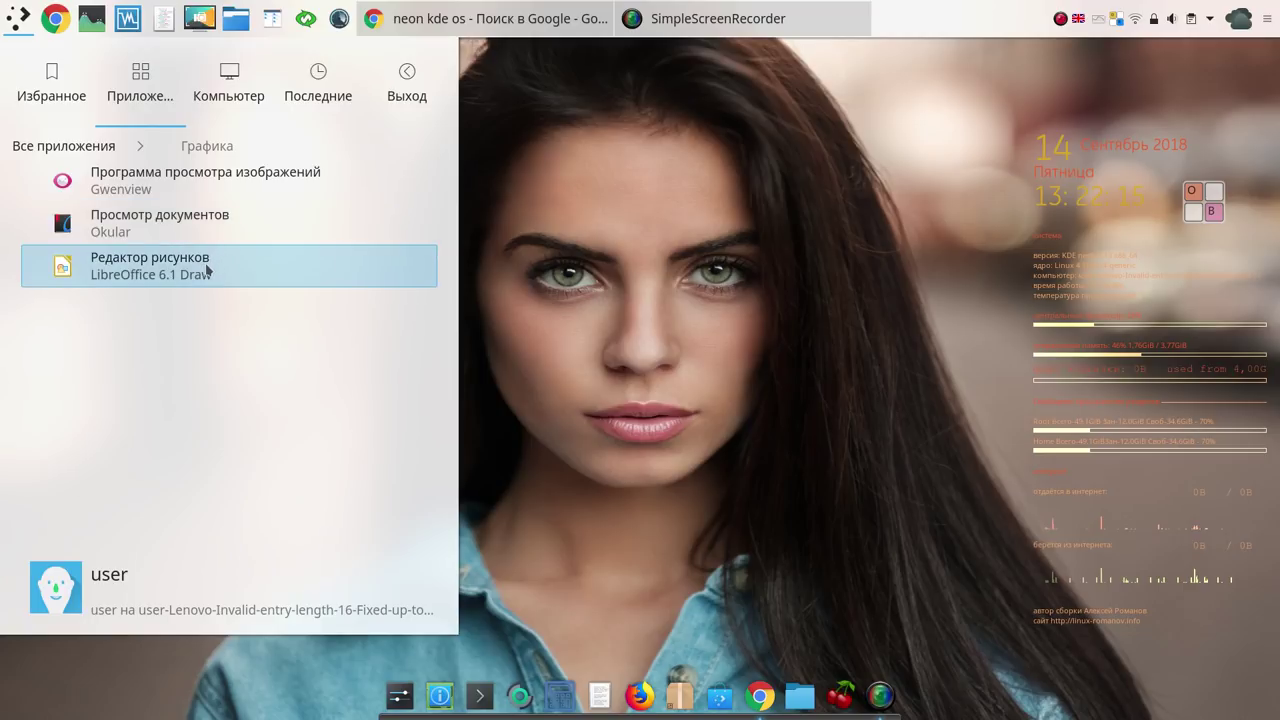
pyautogui.click(55, 90)
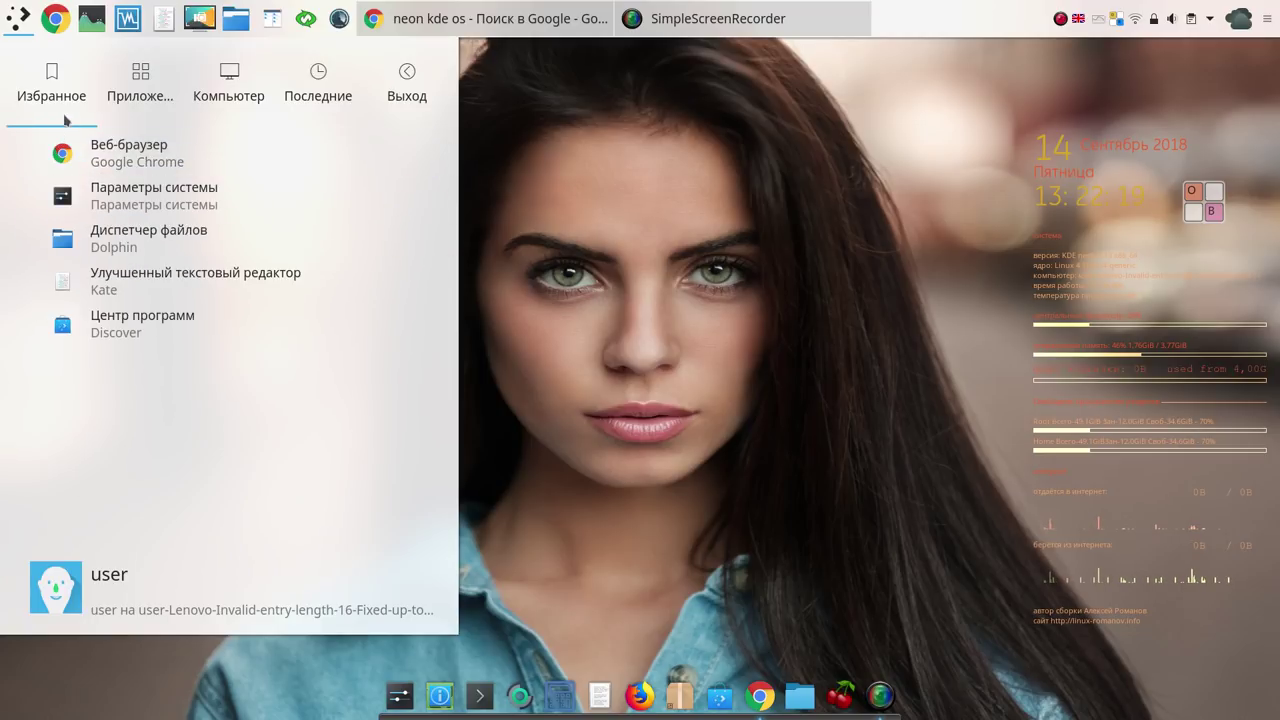
pyautogui.click(137, 90)
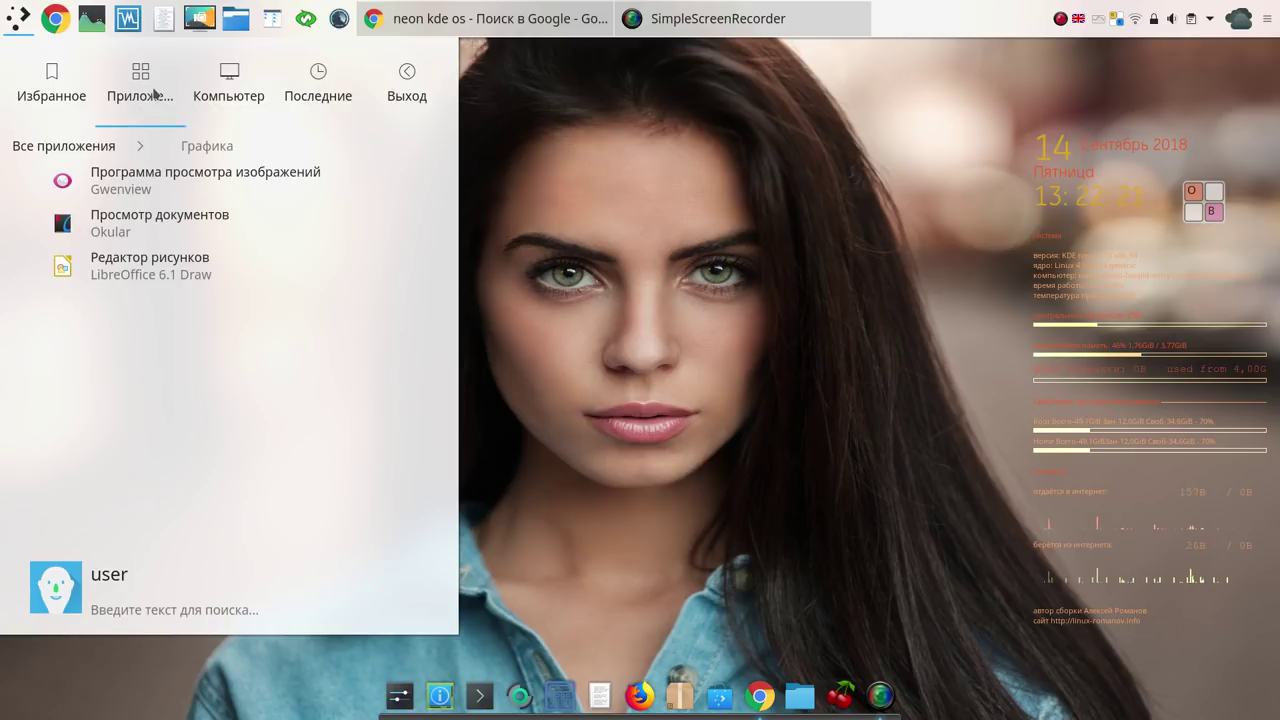
pyautogui.click(75, 147)
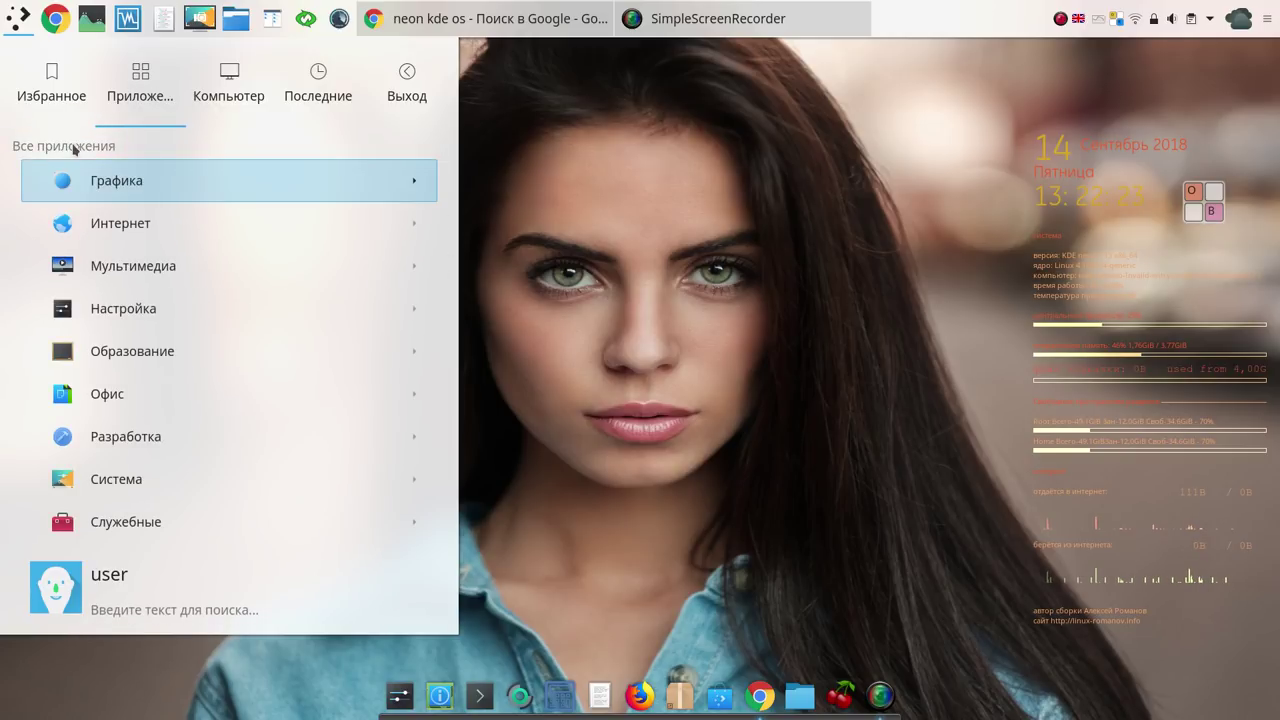
# Step: Look through the full list of installed internet programs, and return to all applications
pyautogui.click(117, 218)
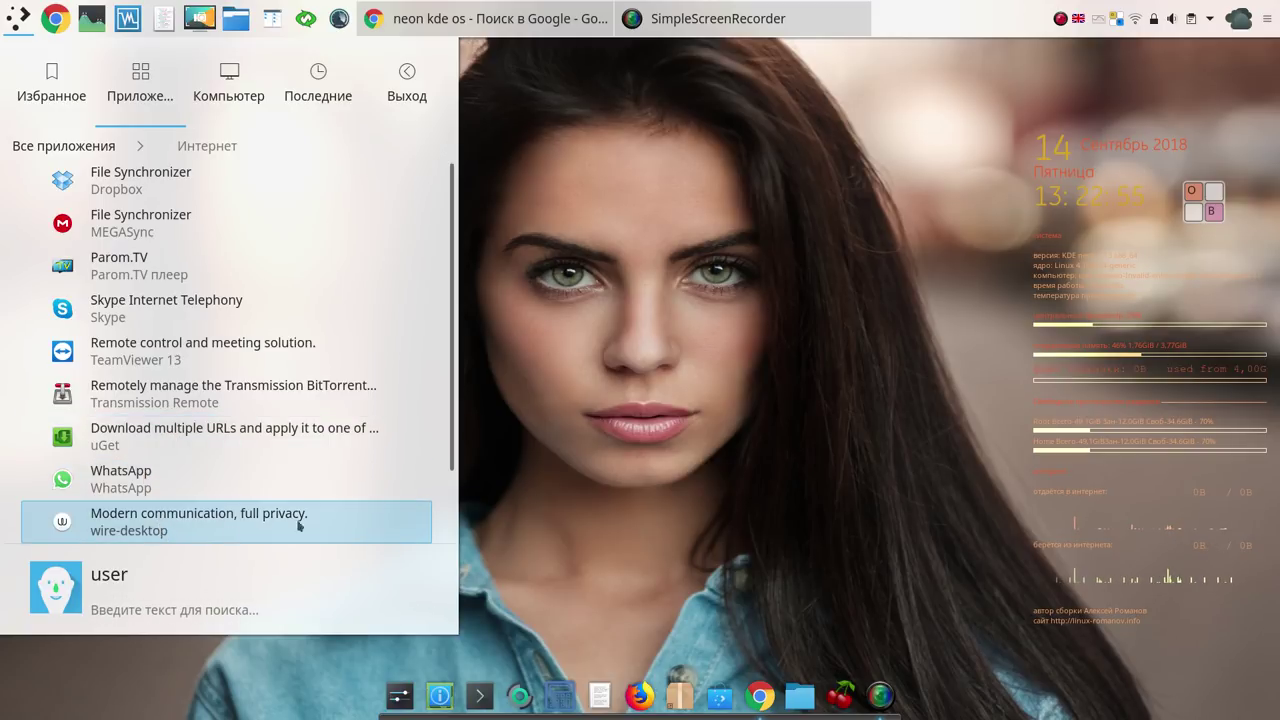
pyautogui.scroll(-3, 452, 418)
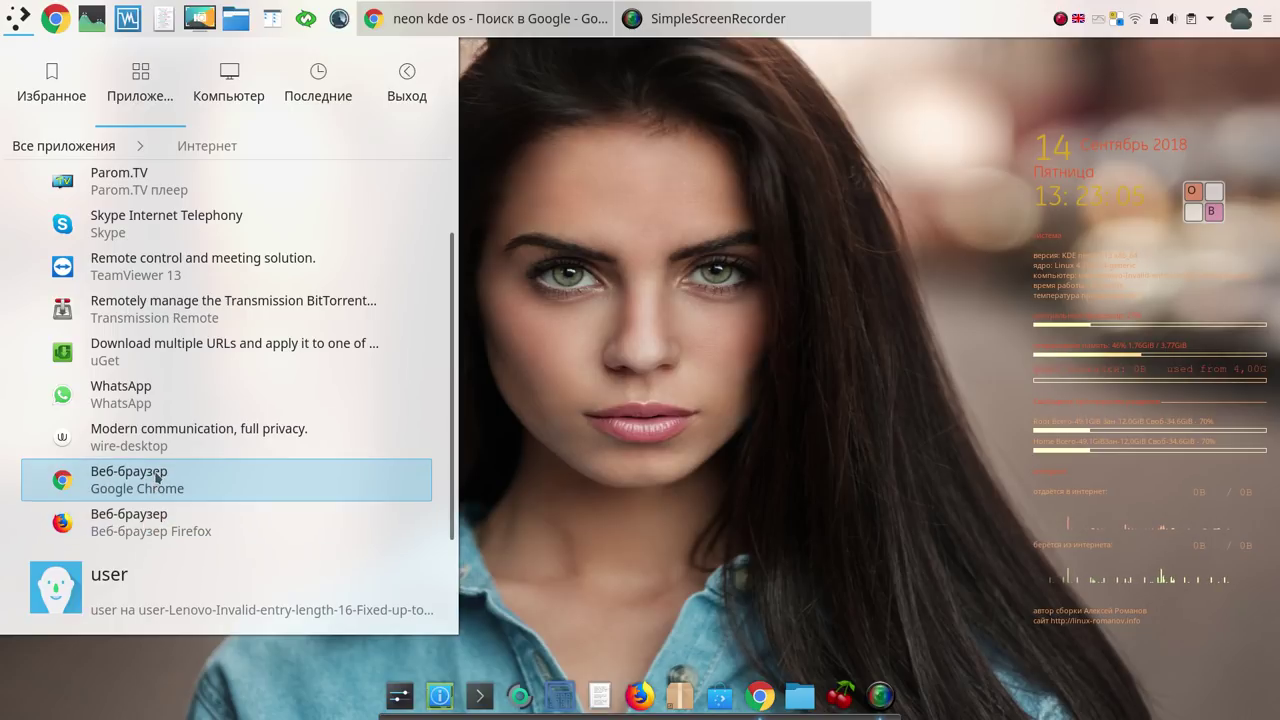
pyautogui.scroll(1, 100, 200)
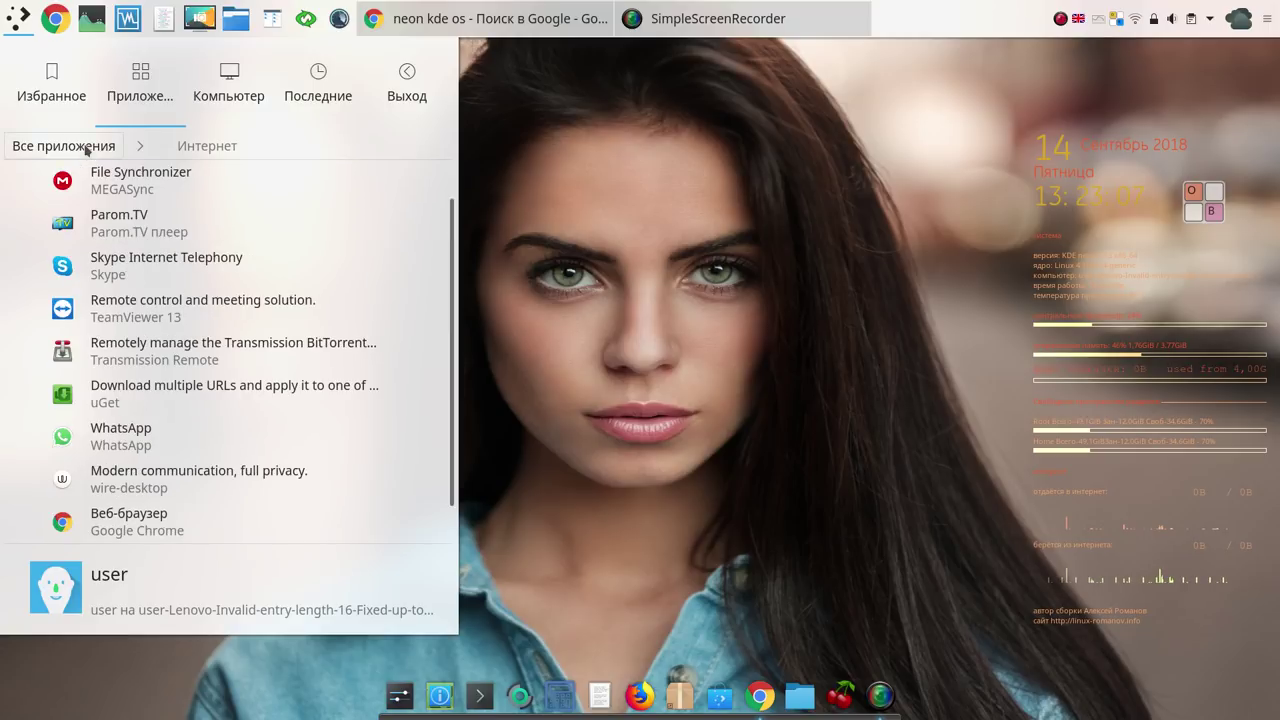
pyautogui.click(86, 147)
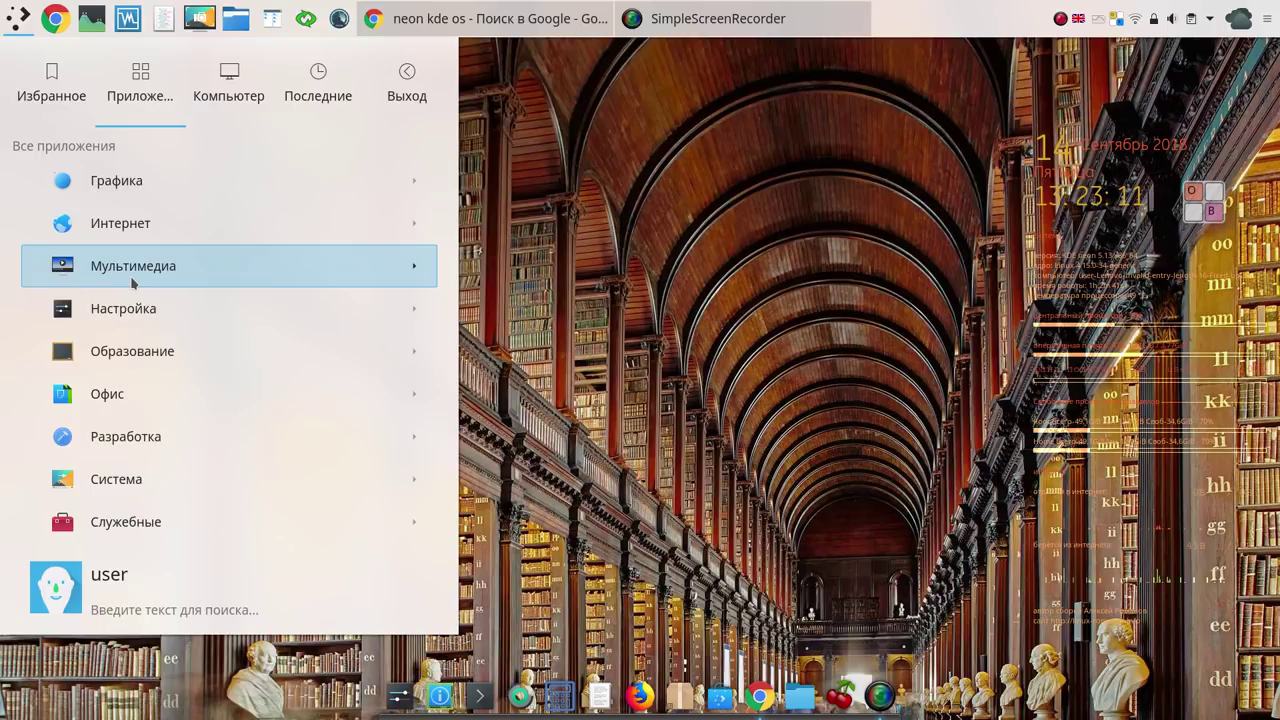
# Step: Look through the installed multimedia and system programs in the application launcher
pyautogui.click(133, 272)
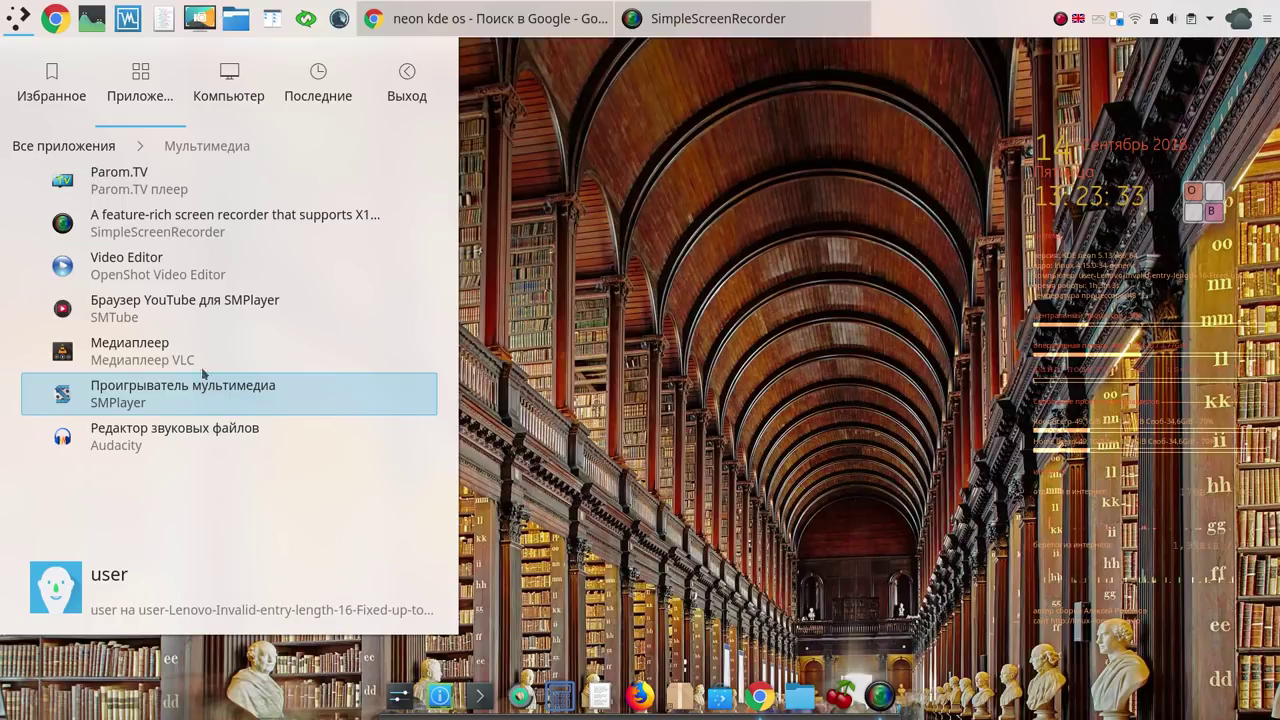
pyautogui.click(68, 150)
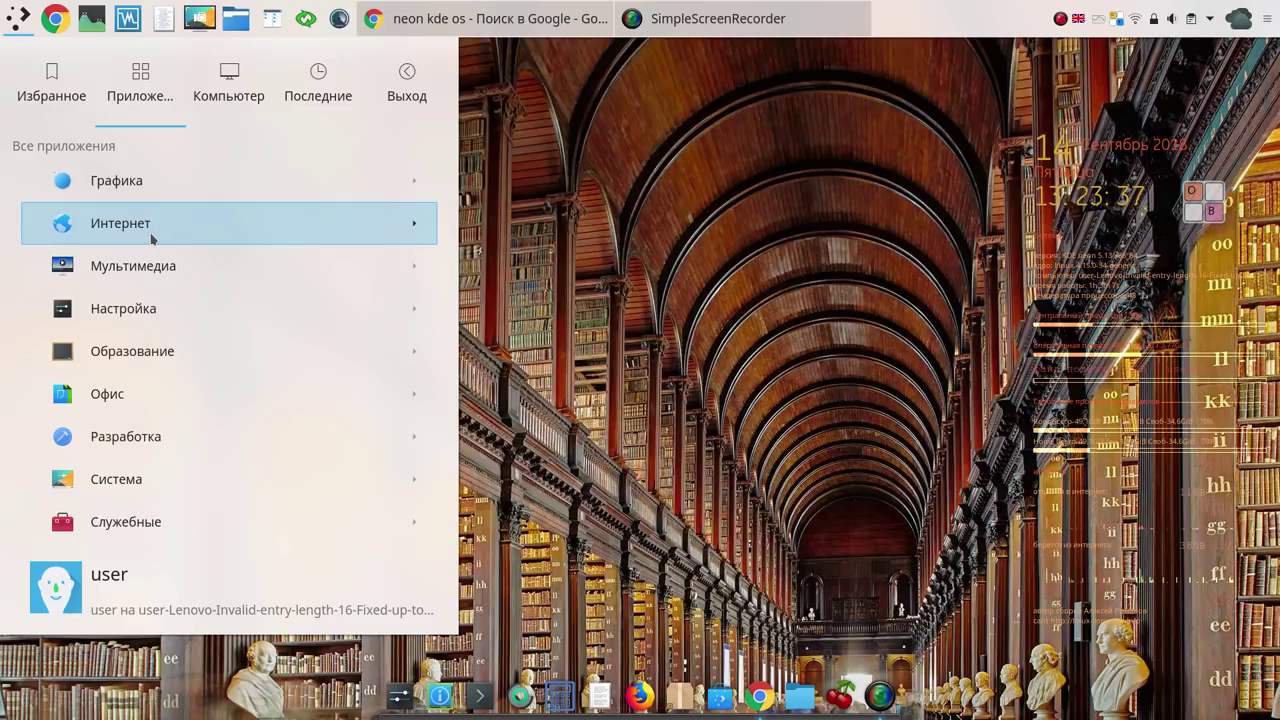
pyautogui.click(116, 479)
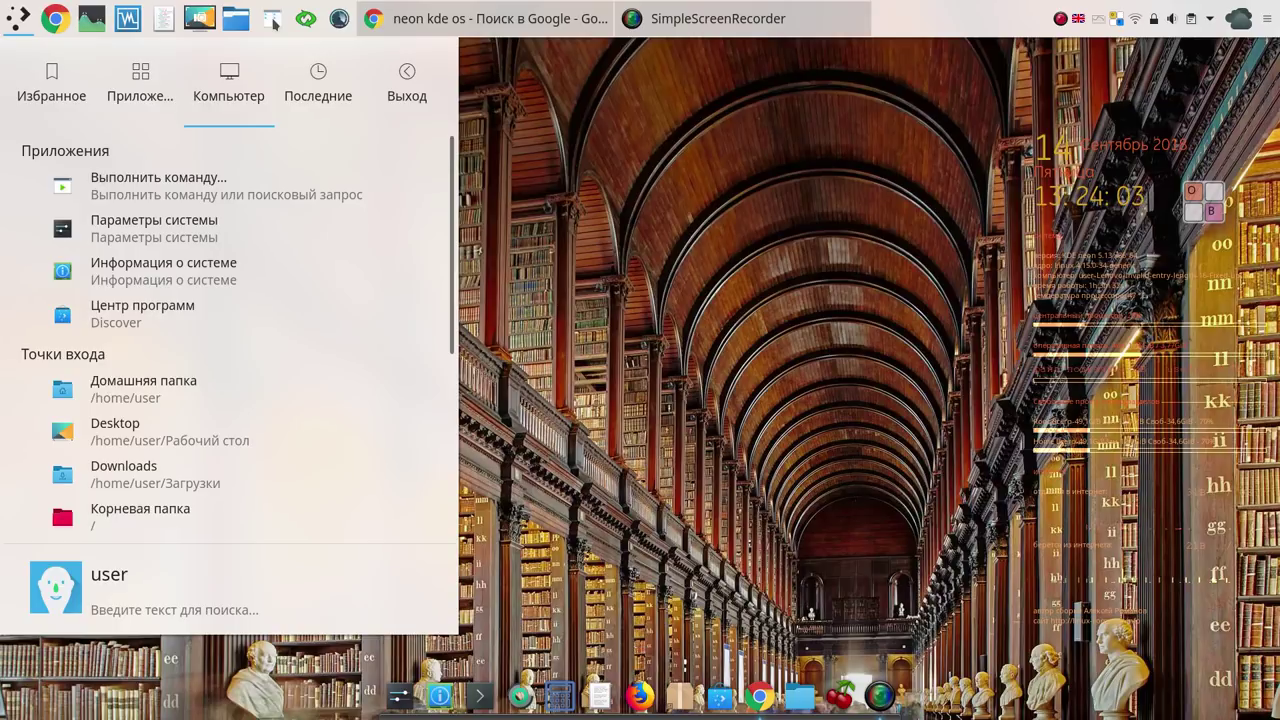
# Step: Open the Krusader file manager and view its user-interface actions for sorting files
pyautogui.click(272, 18)
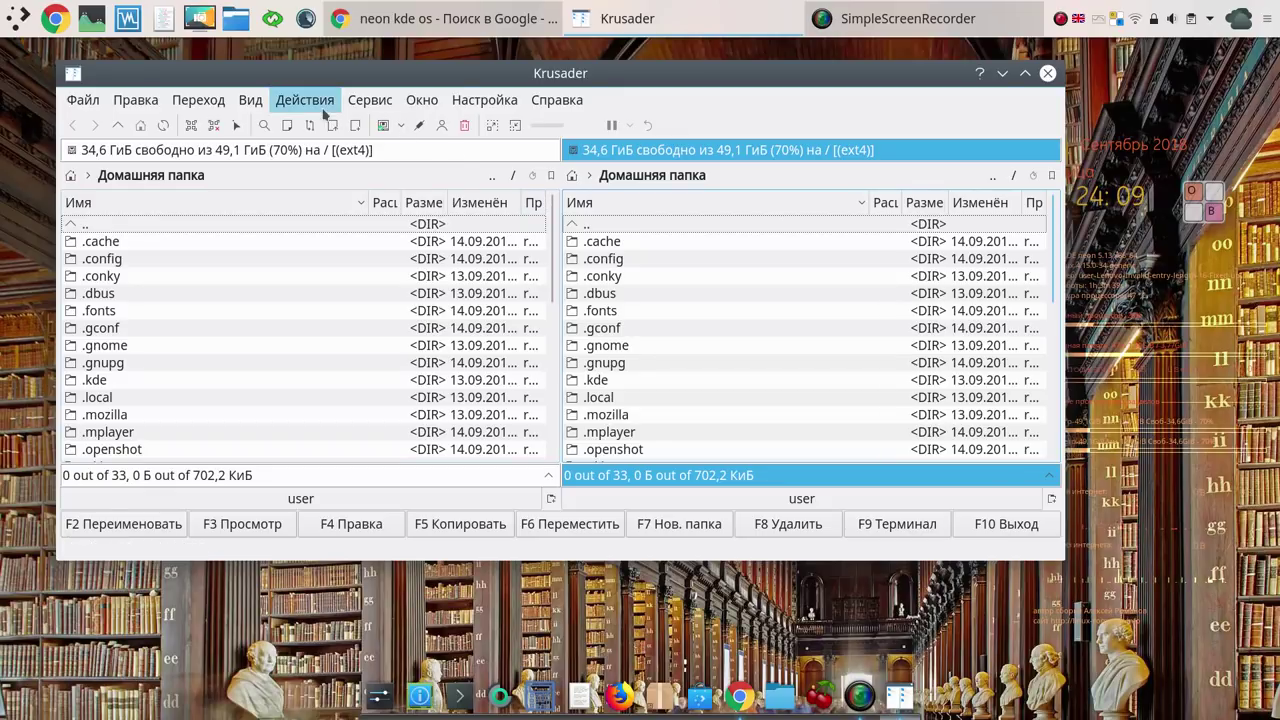
pyautogui.click(319, 105)
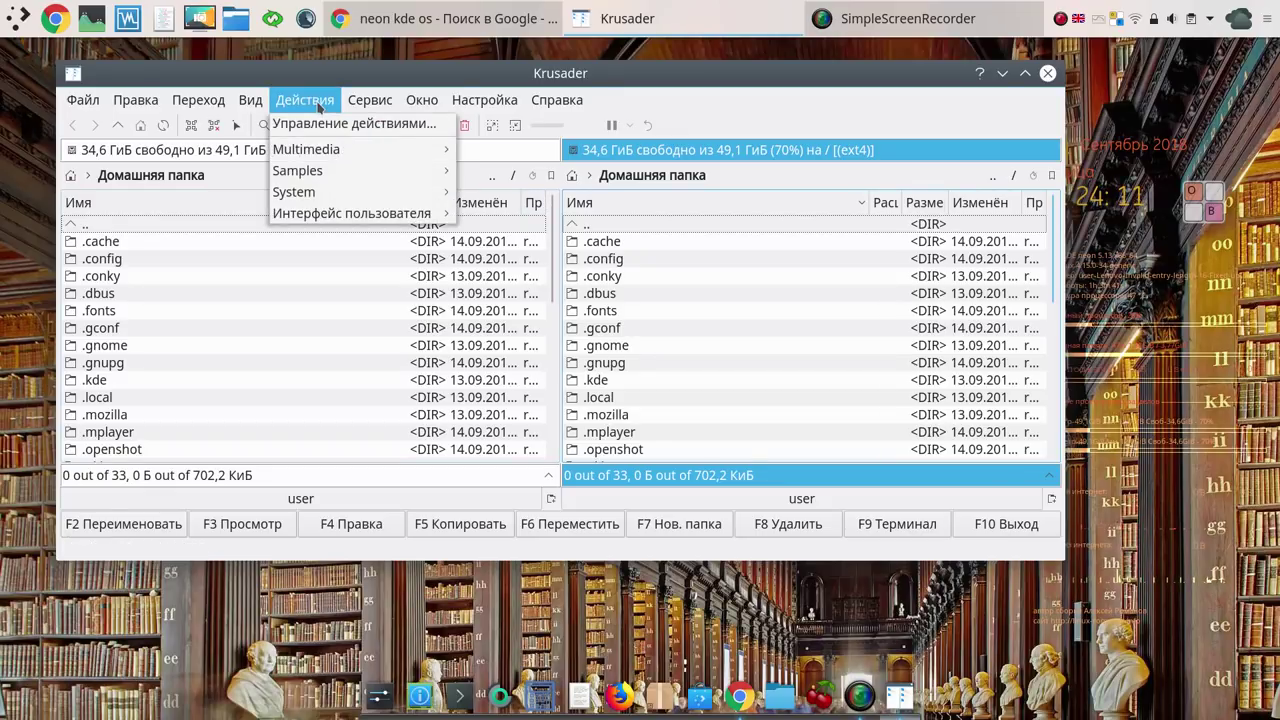
pyautogui.moveTo(369, 214)
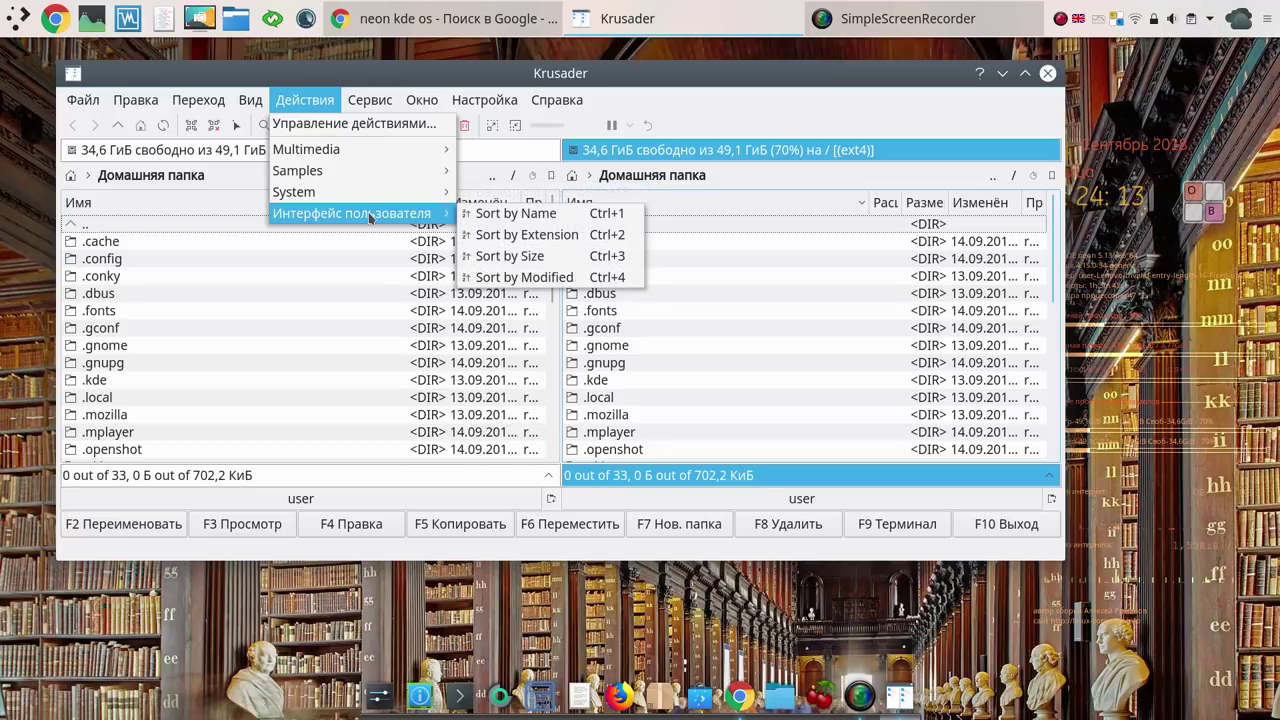
# Step: Start Krusader with root privileges, accepting the risk and entering the password with the on-screen keyboard
pyautogui.moveTo(371, 104)
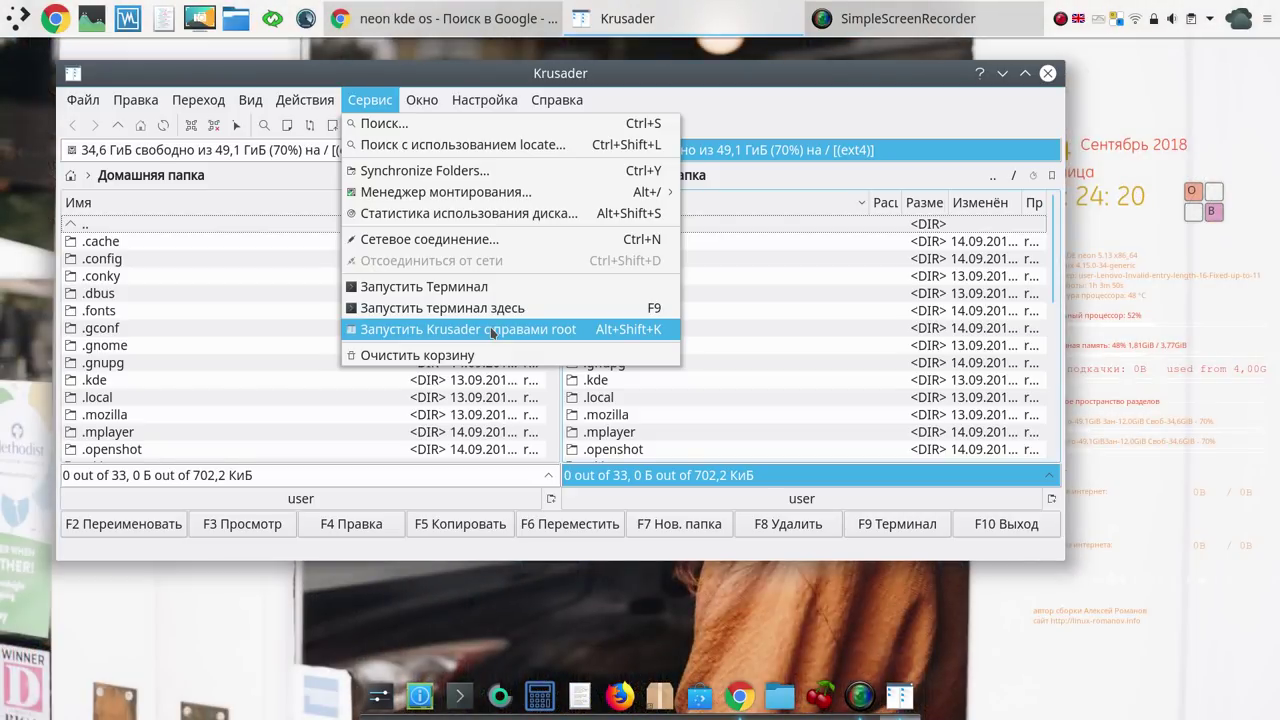
pyautogui.click(492, 330)
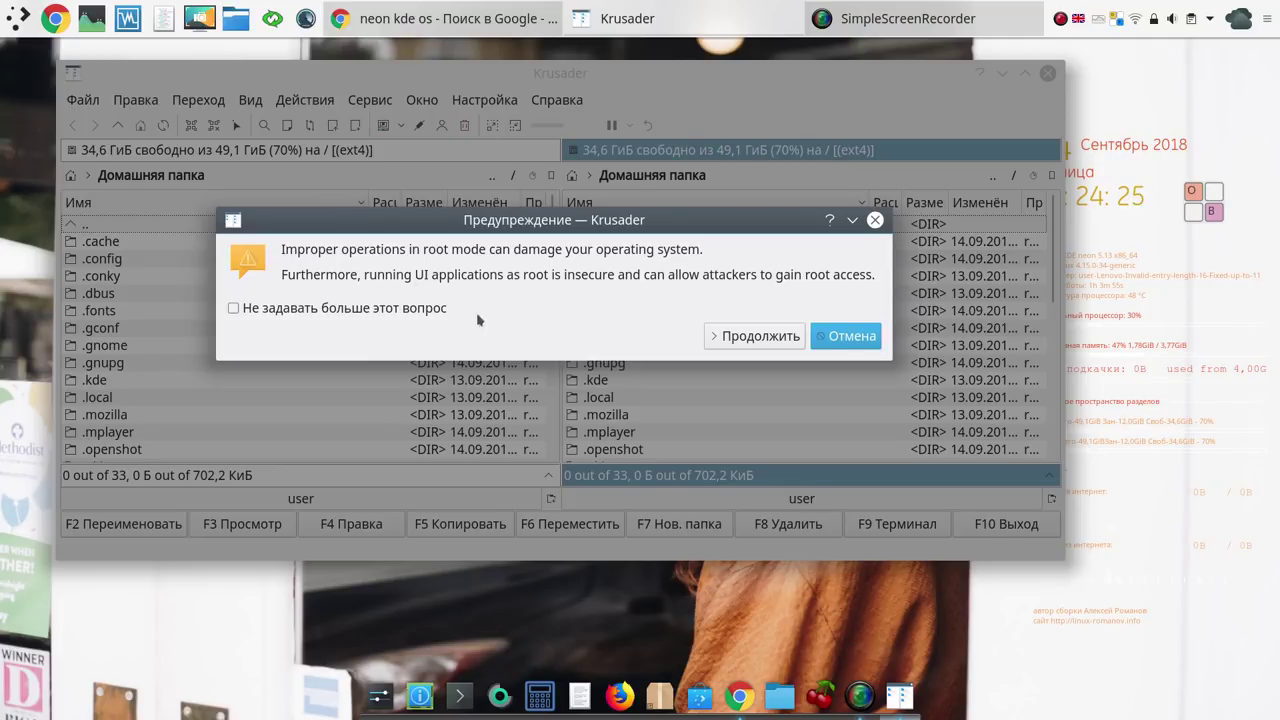
pyautogui.click(761, 339)
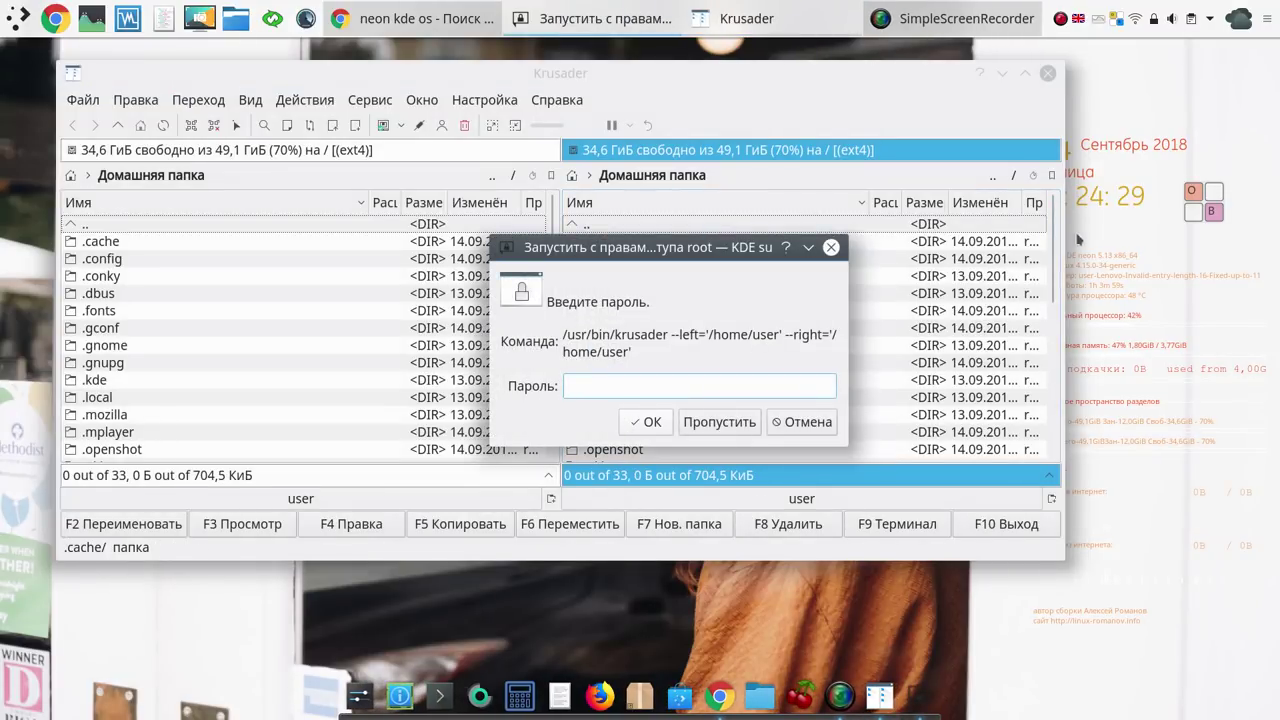
pyautogui.click(1203, 203)
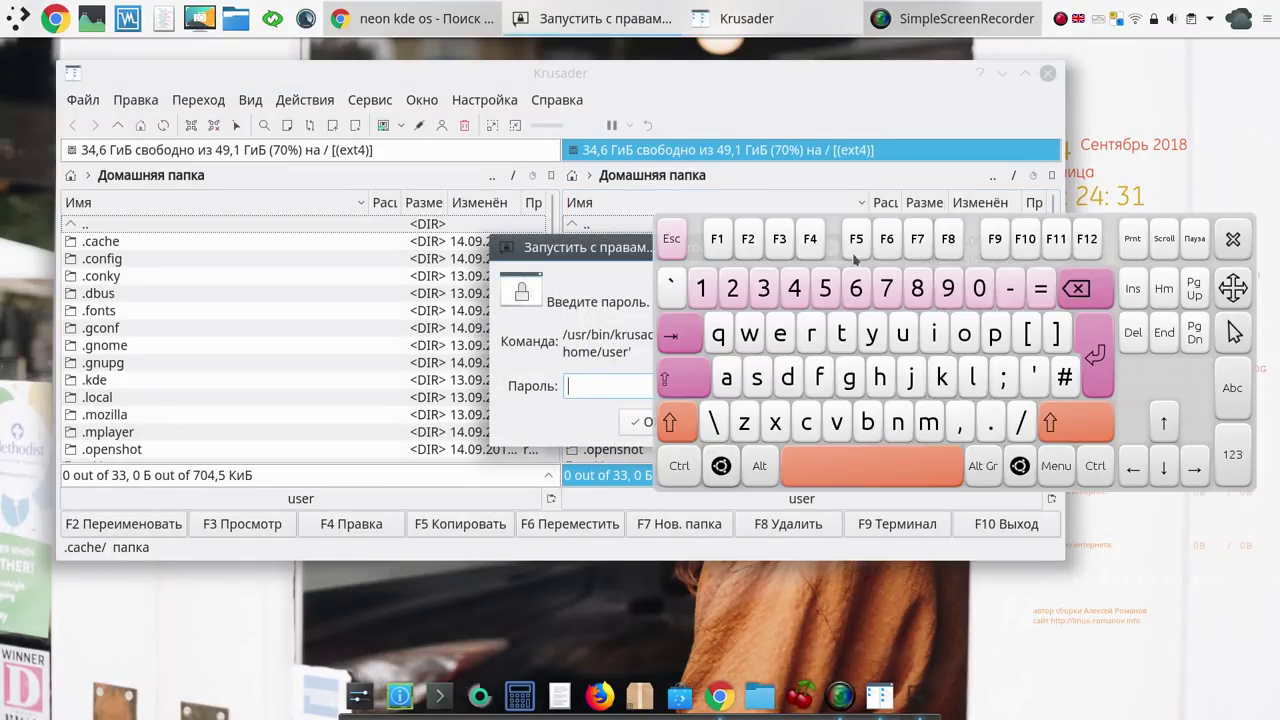
pyautogui.click(701, 288)
pyautogui.click(1232, 239)
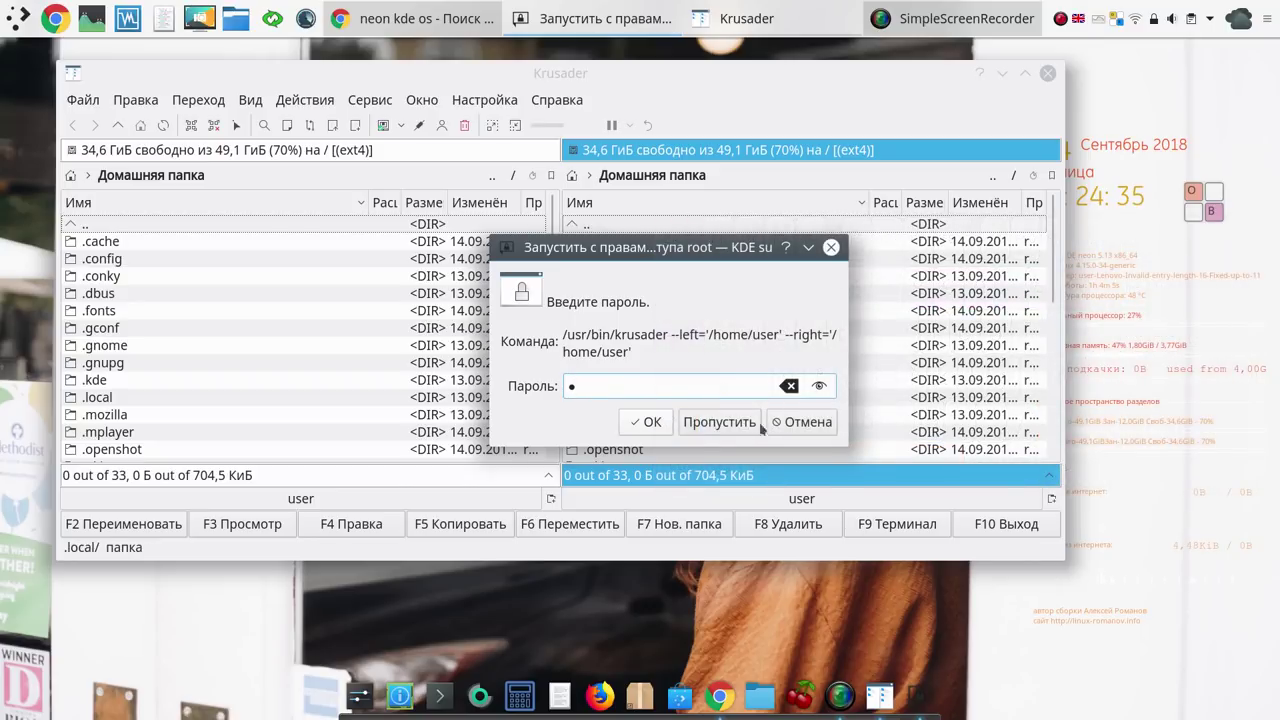
pyautogui.click(660, 422)
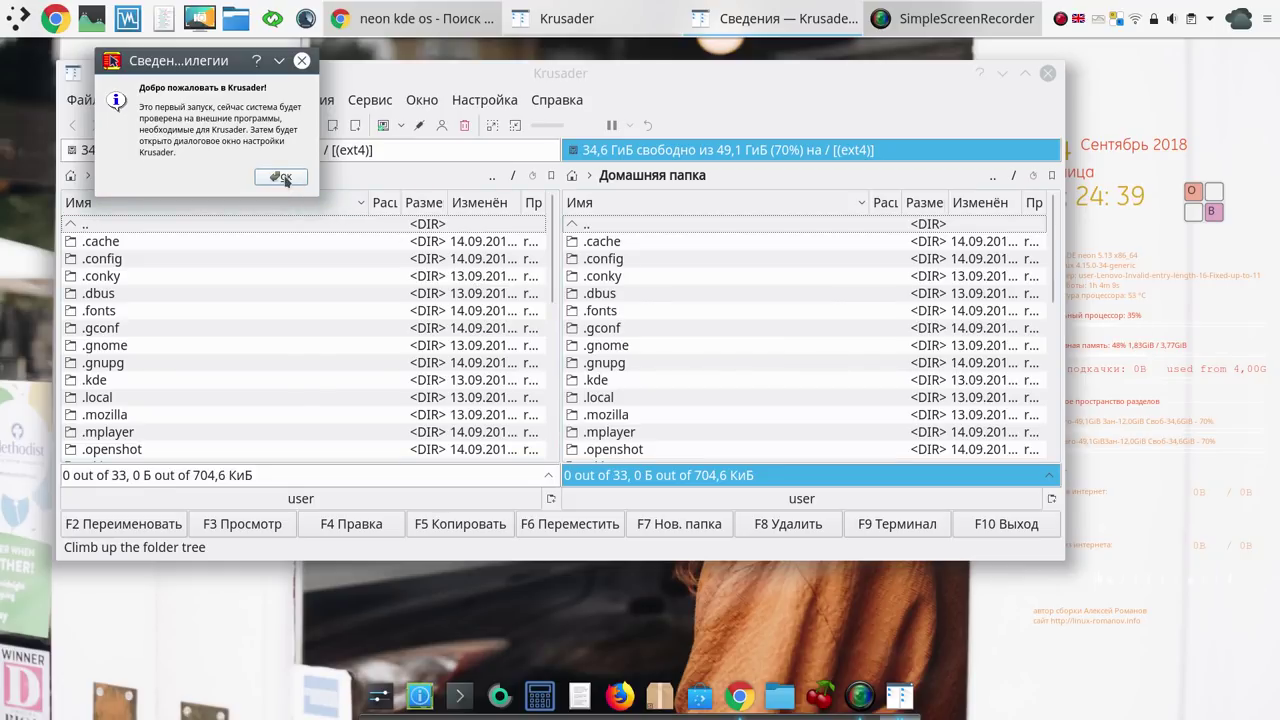
# Step: Complete the root Krusader's first-run checks with the default settings, and move its window over the original Krusader window
pyautogui.click(283, 178)
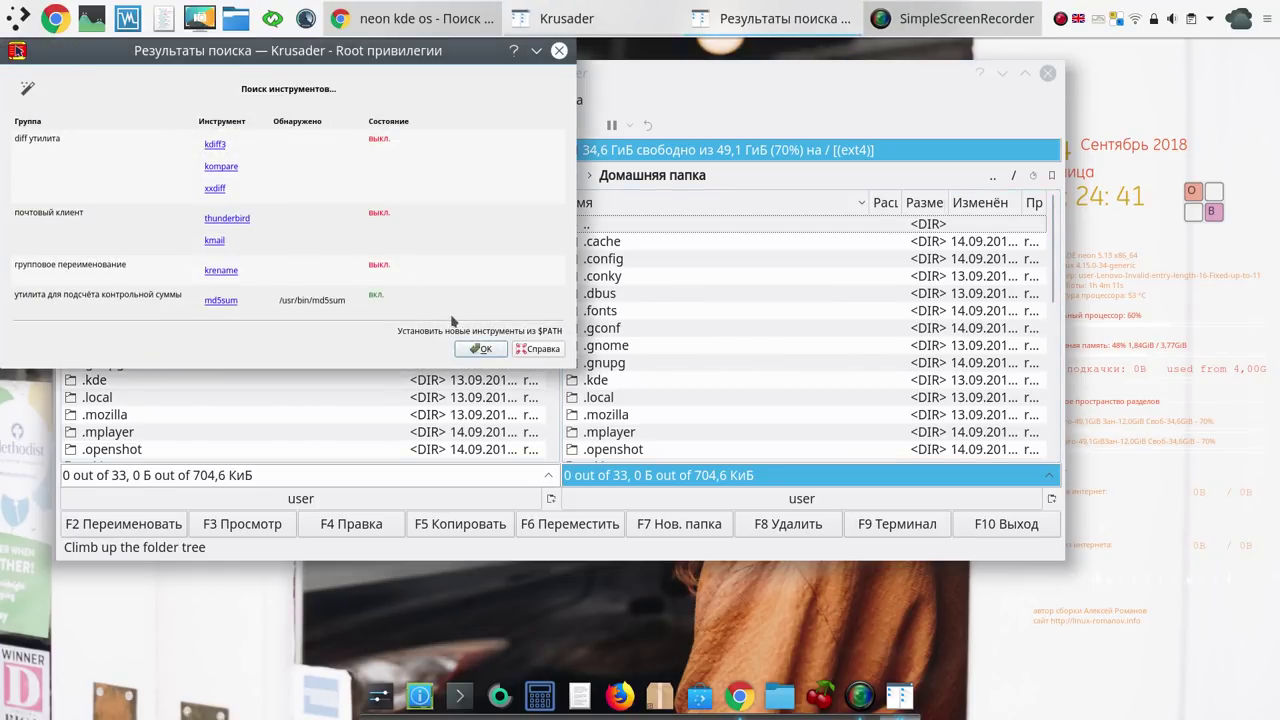
pyautogui.click(480, 350)
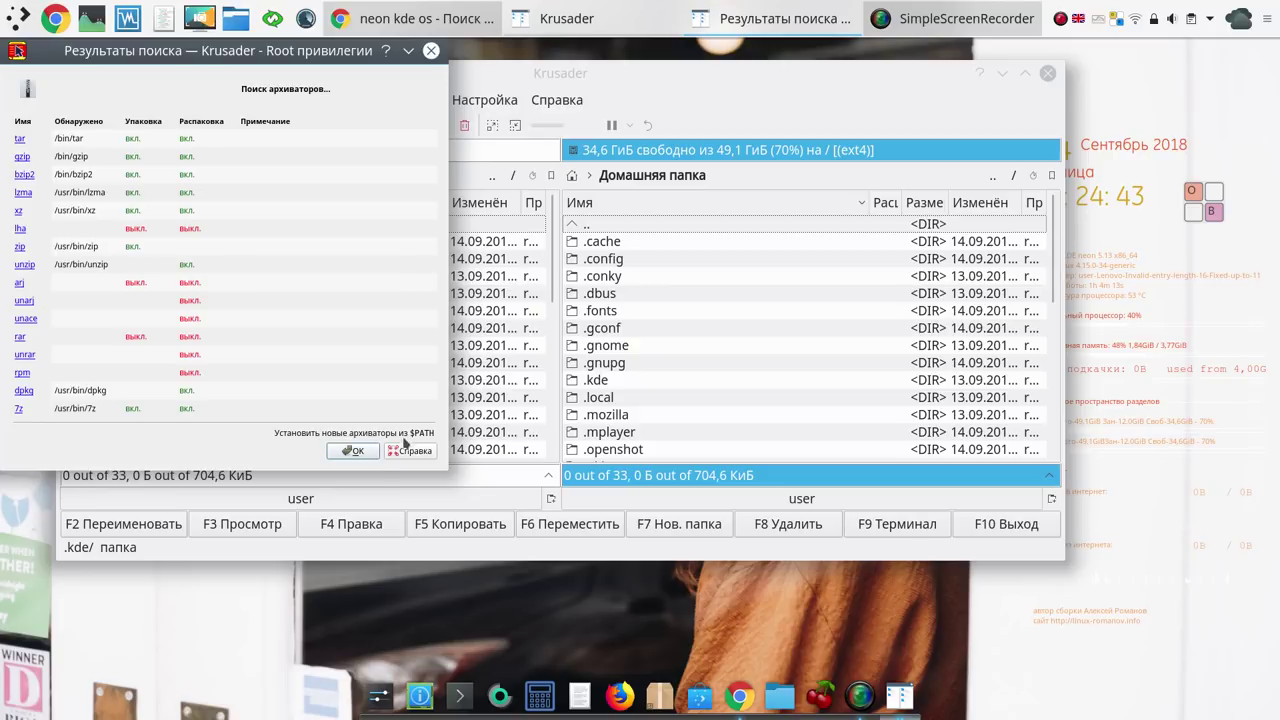
pyautogui.click(353, 450)
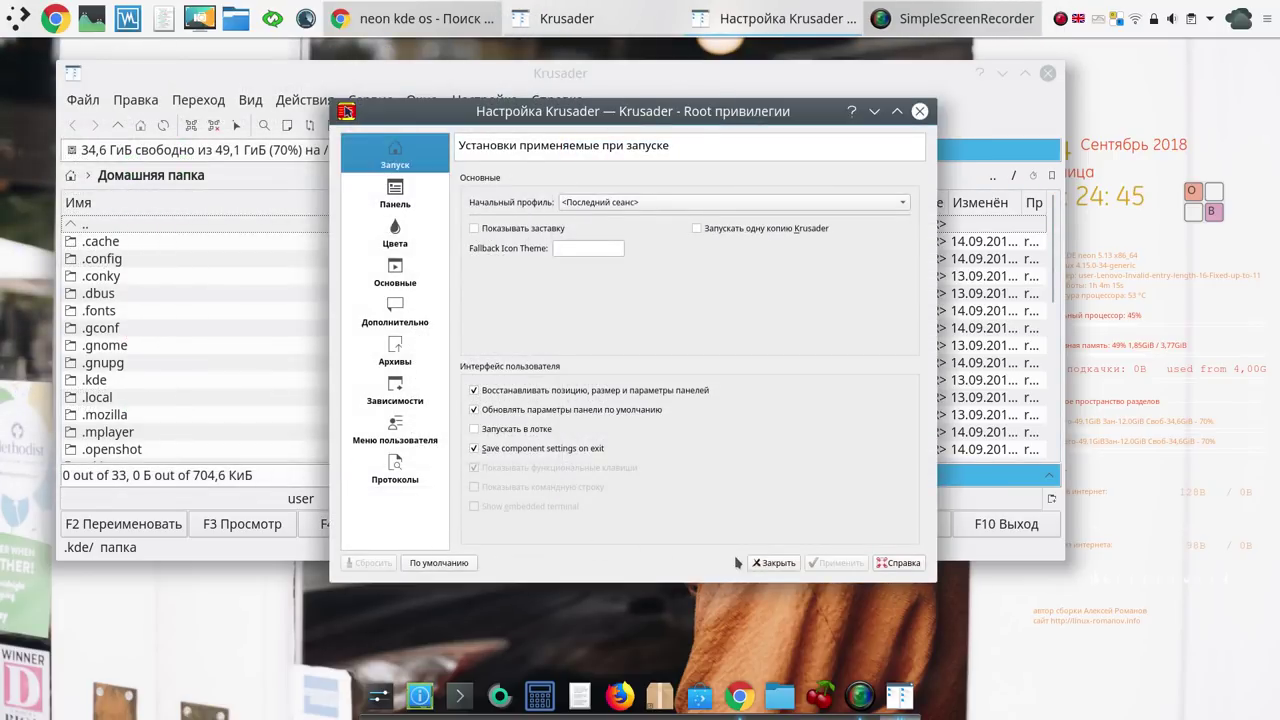
pyautogui.click(771, 563)
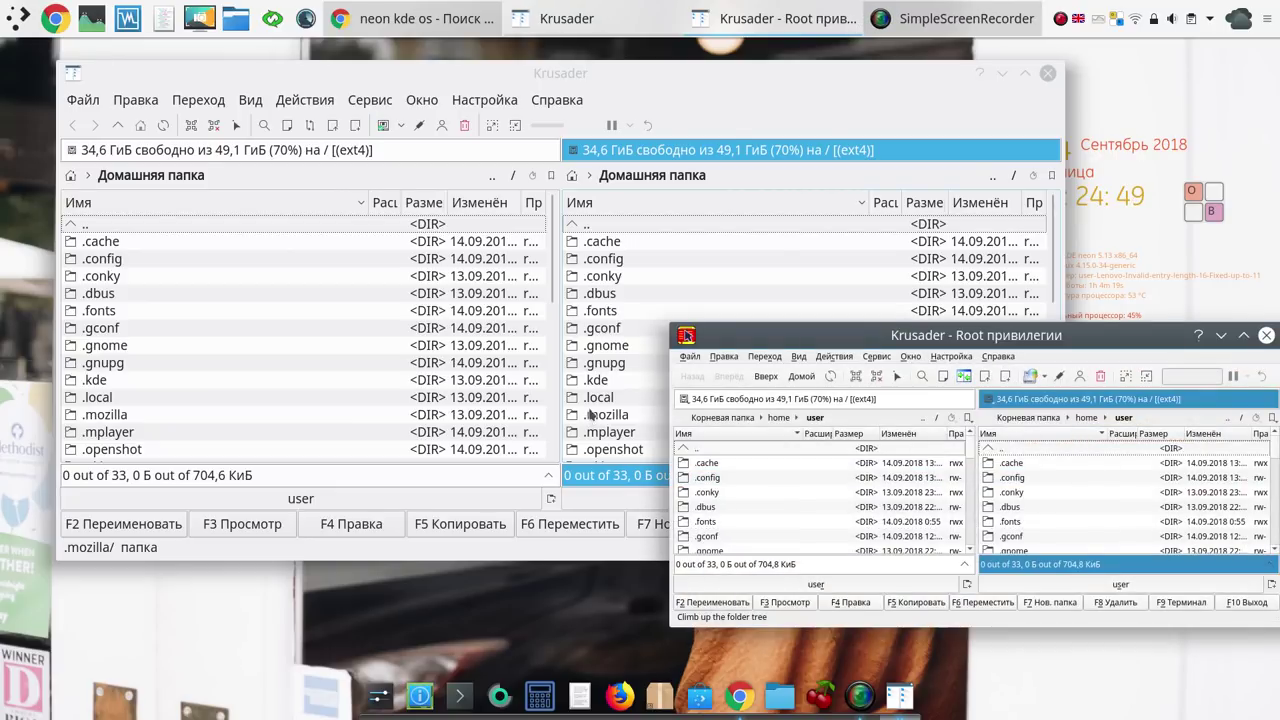
pyautogui.moveTo(869, 334); pyautogui.dragTo(608, 293)
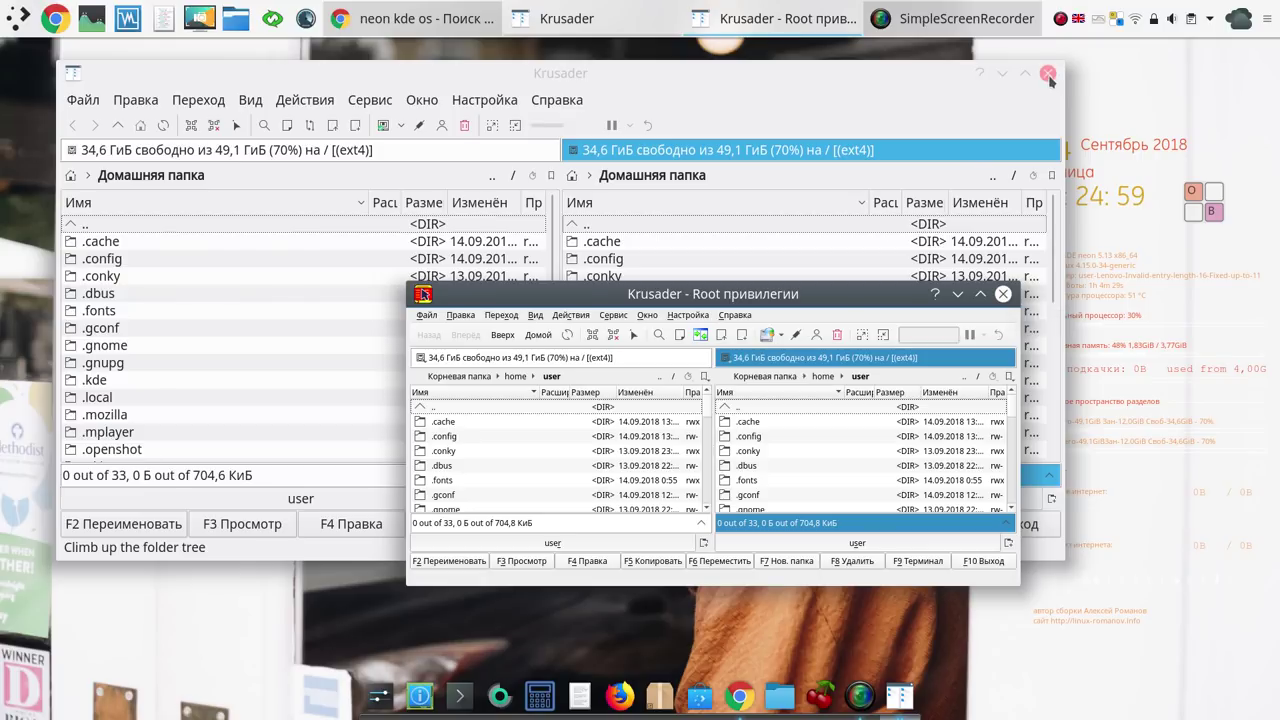
# Step: Close both Krusader windows, and view the home folder in Dolphin before closing it
pyautogui.click(1048, 75)
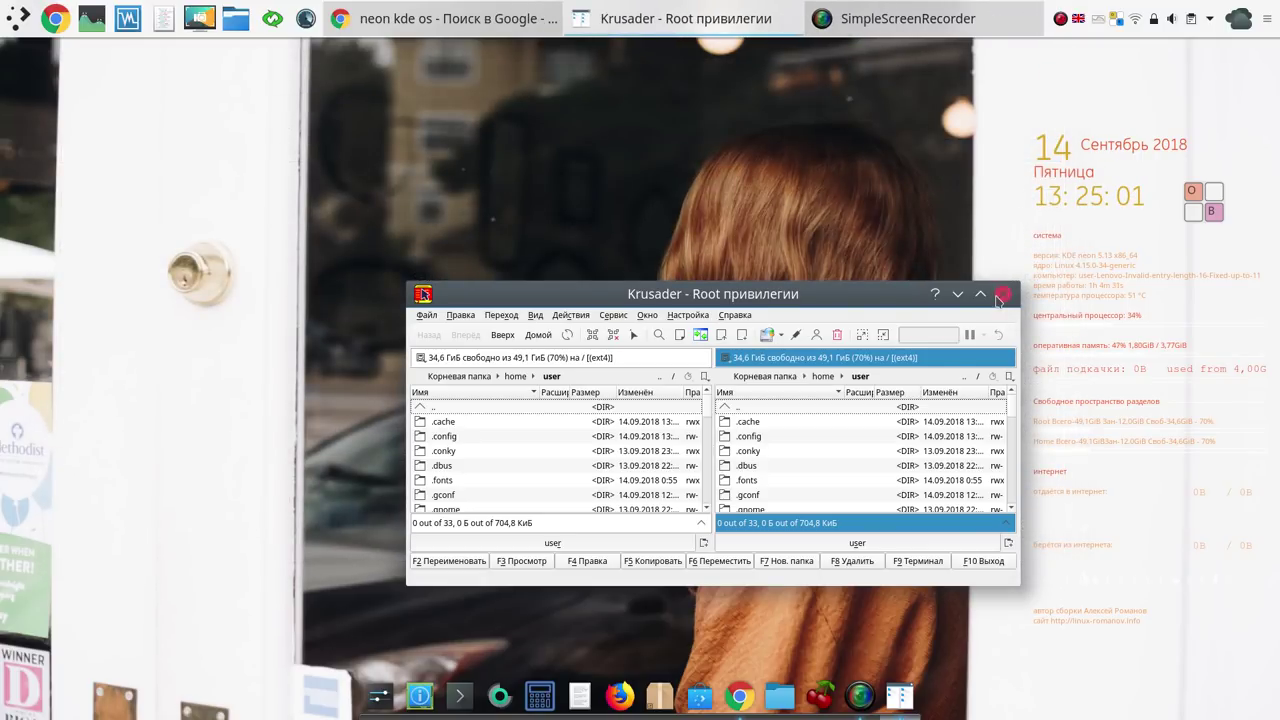
pyautogui.click(1001, 295)
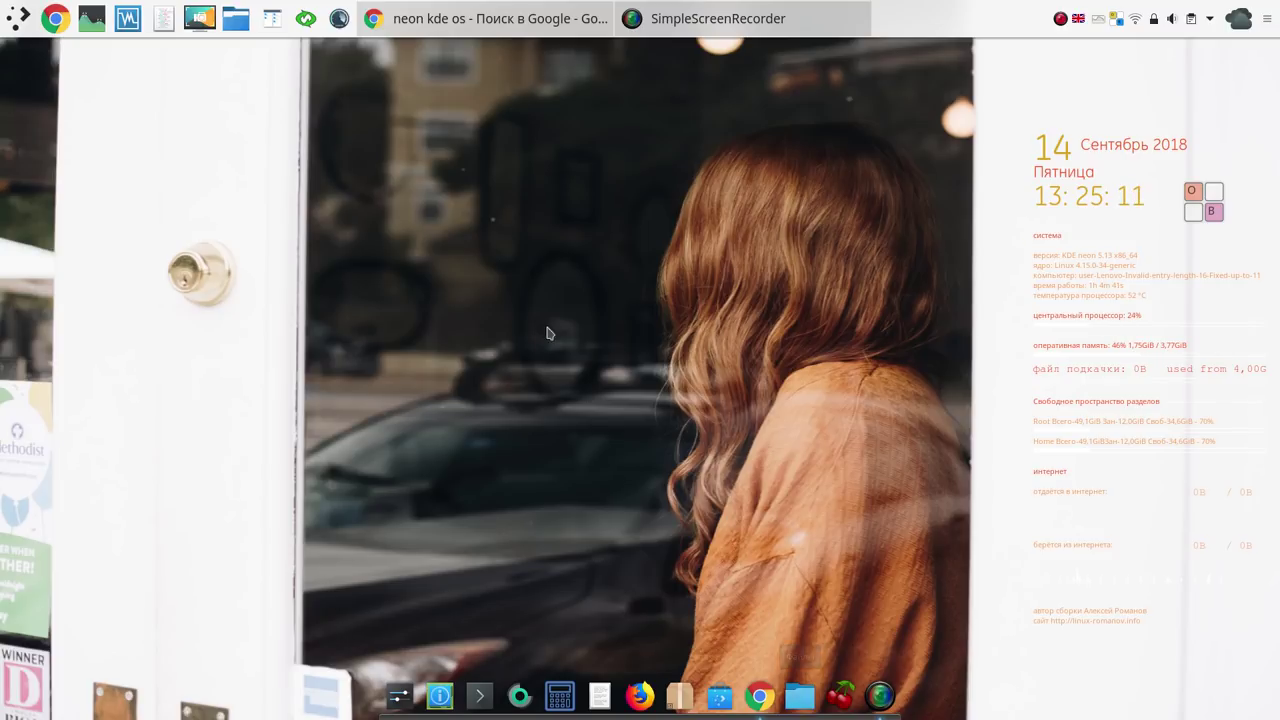
pyautogui.click(238, 24)
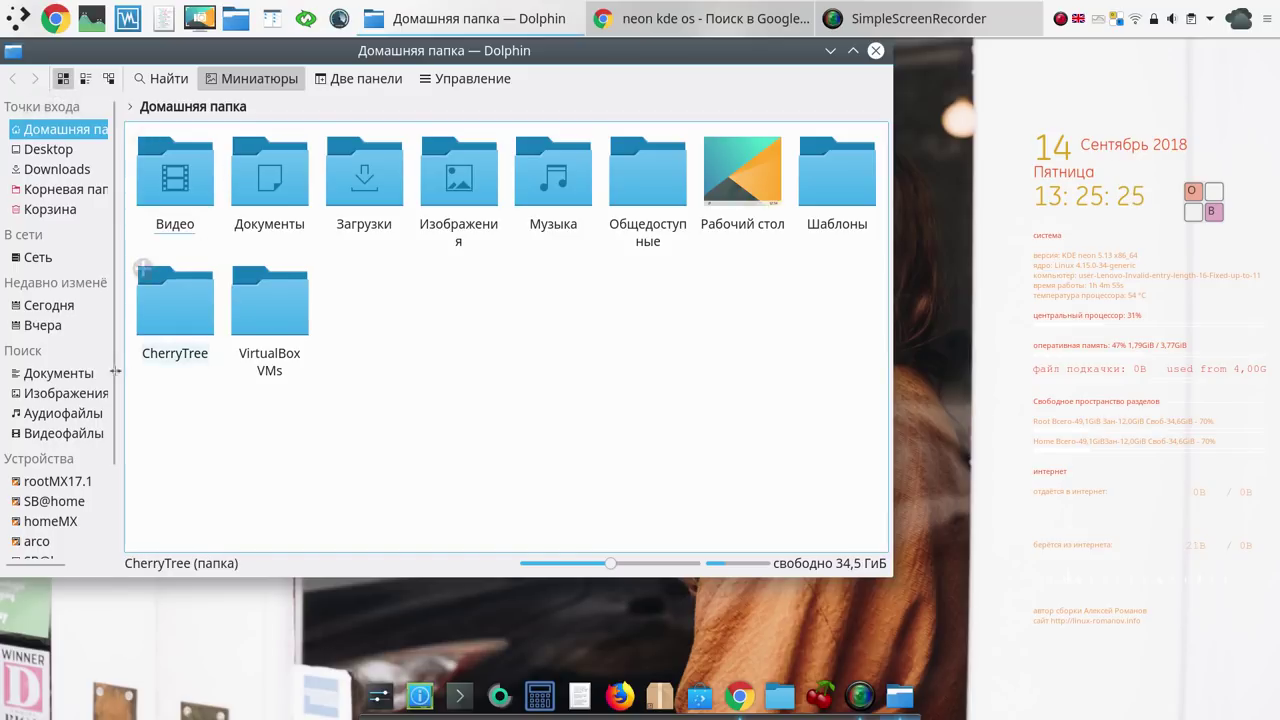
pyautogui.click(876, 51)
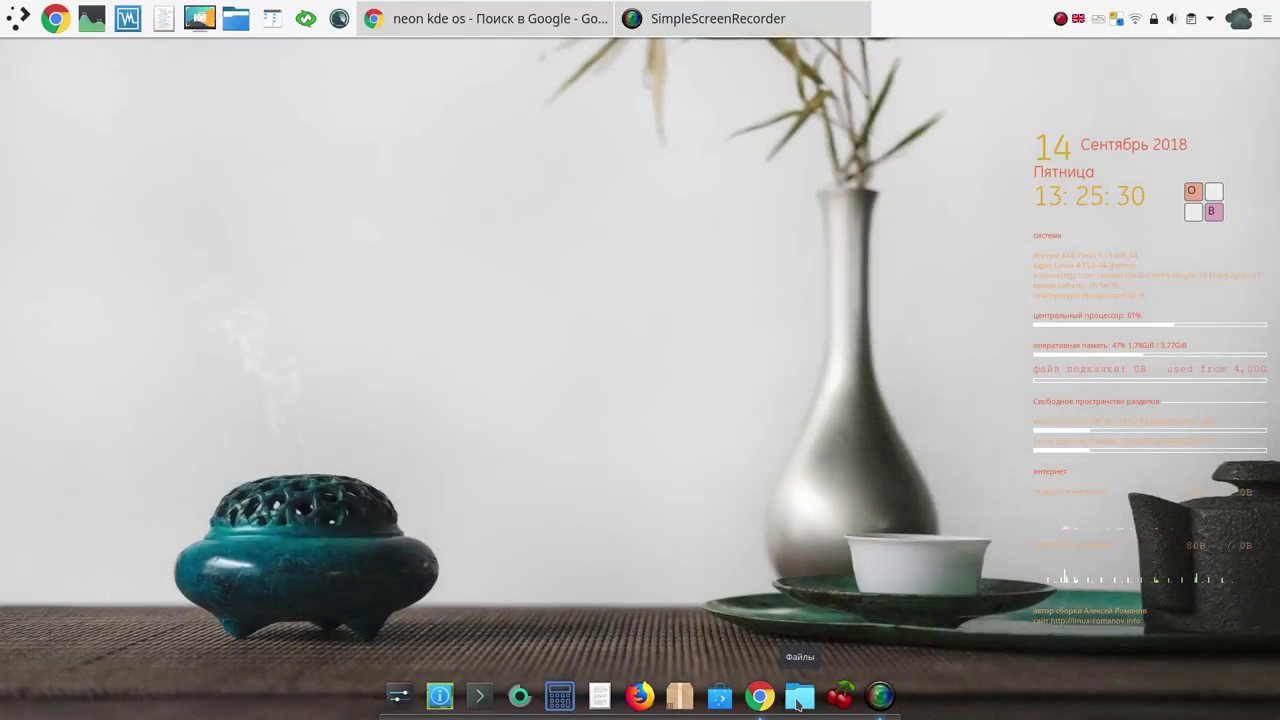
# Step: Open the home folder in the Files manager and go up two levels to the file system root
pyautogui.click(799, 698)
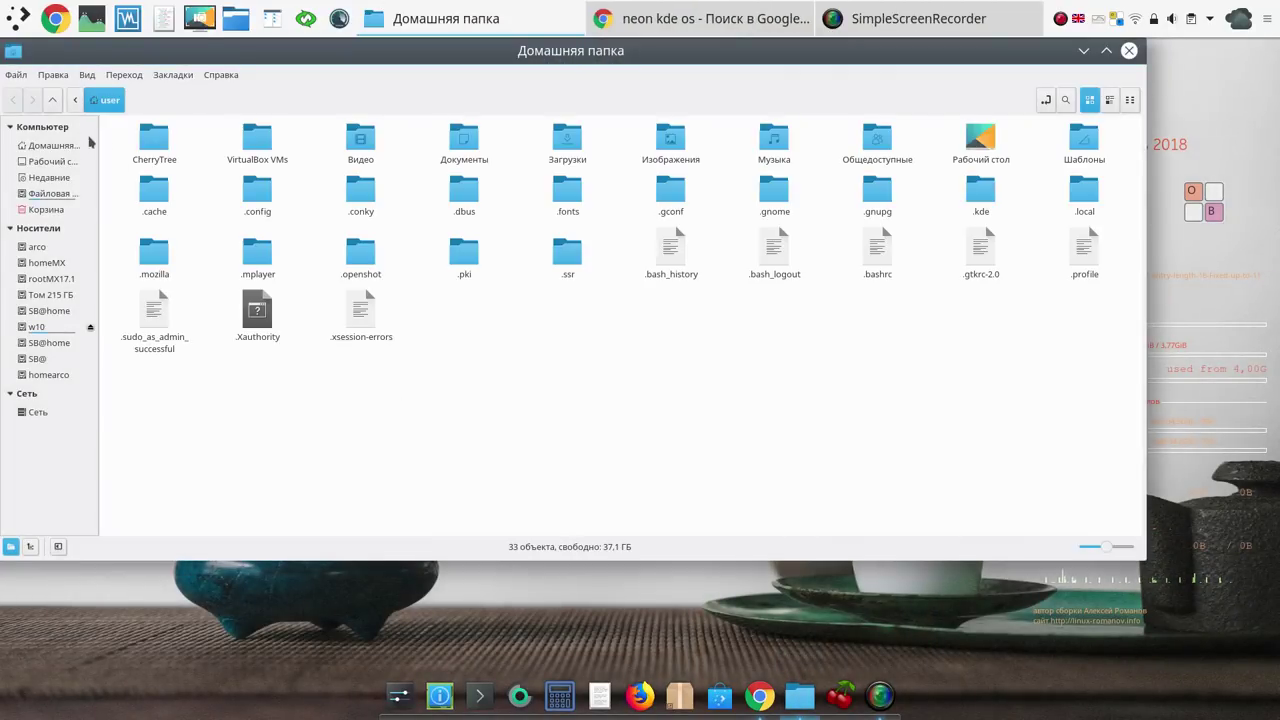
pyautogui.click(54, 102)
pyautogui.click(54, 102)
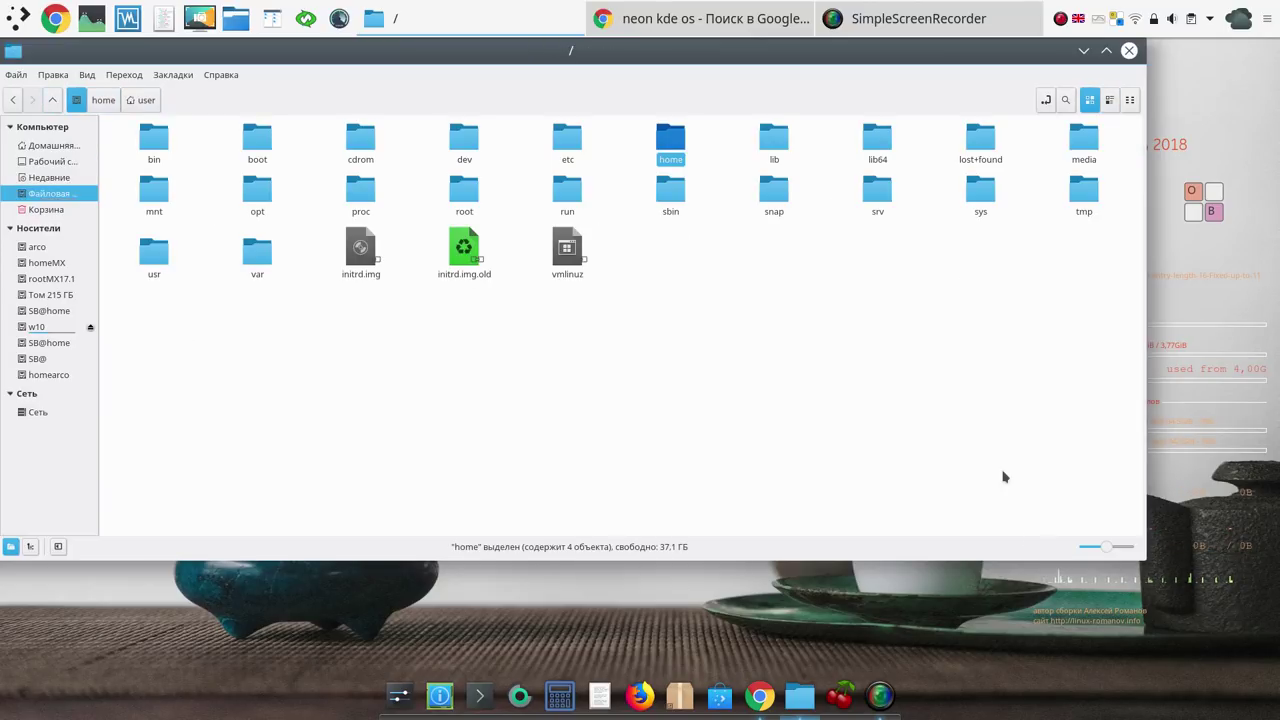
# Step: Show the root folder as an enlarged detailed list, look it over and close the file manager
pyautogui.click(1110, 100)
pyautogui.click(1112, 549)
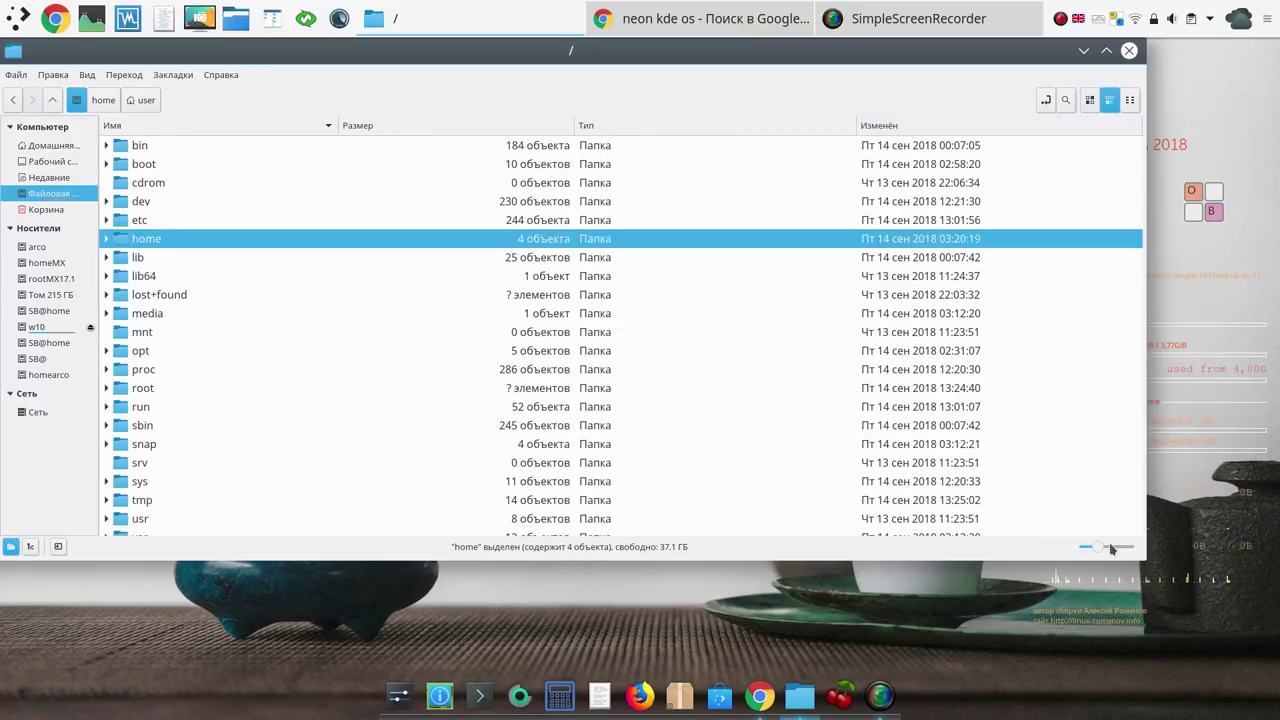
pyautogui.click(1116, 549)
pyautogui.click(1120, 549)
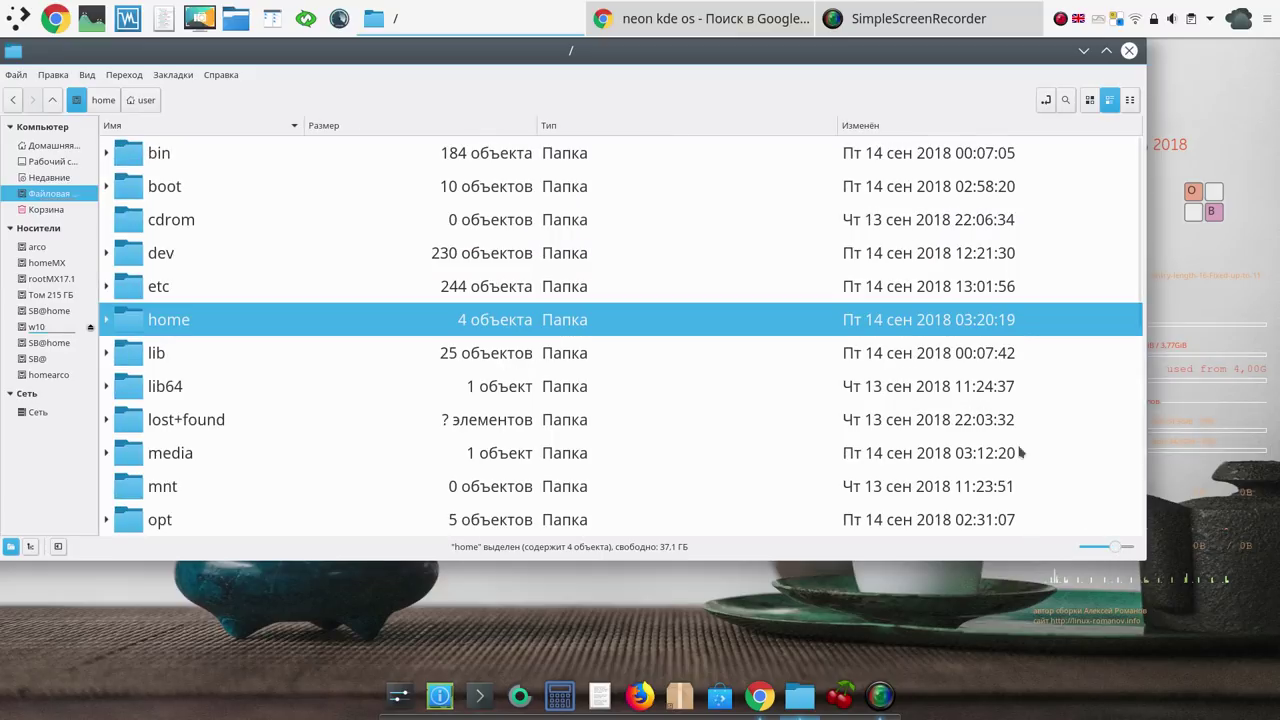
pyautogui.moveTo(1135, 287); pyautogui.dragTo(1100, 203)
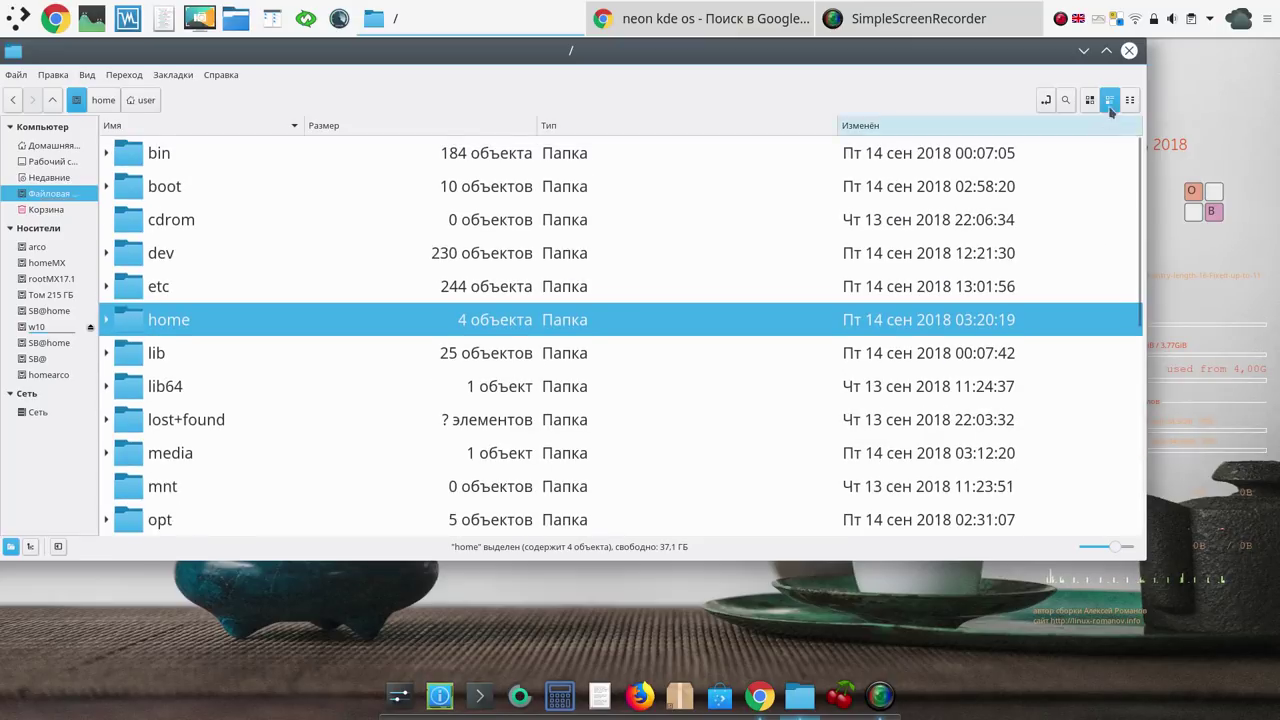
pyautogui.click(1127, 52)
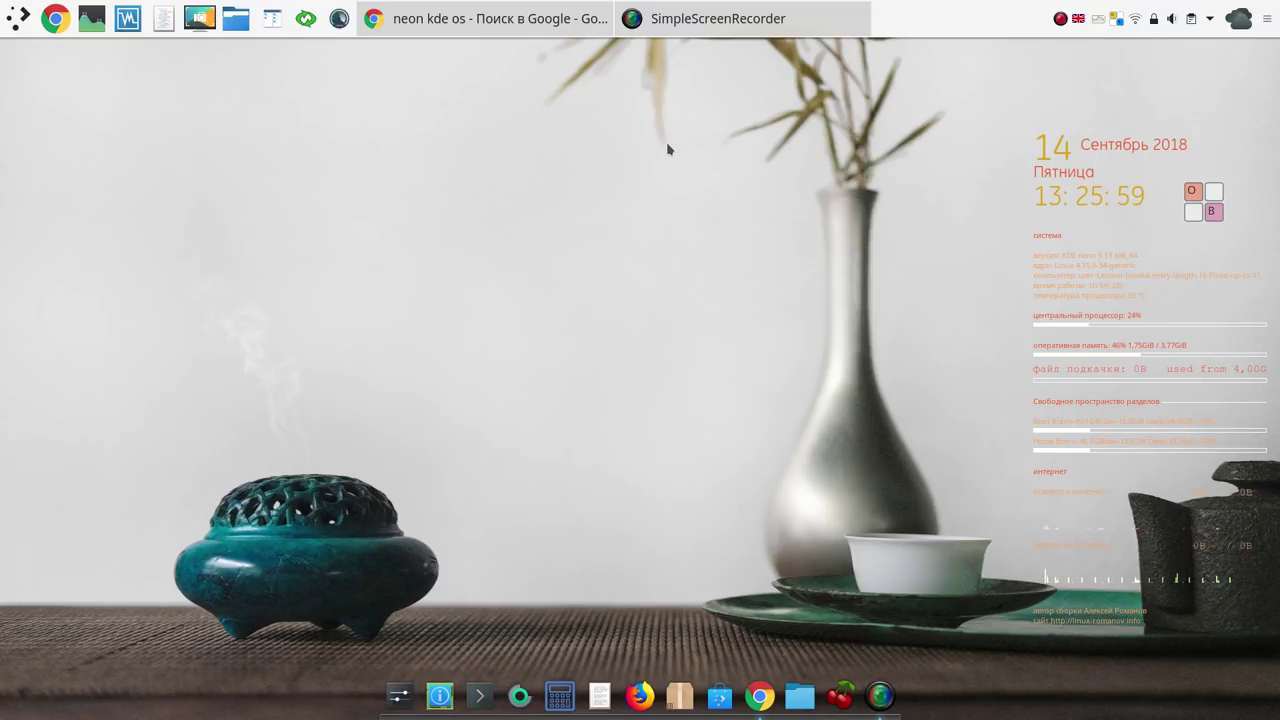
# Step: Start Stacer and bring up its System Cleaner
pyautogui.click(340, 22)
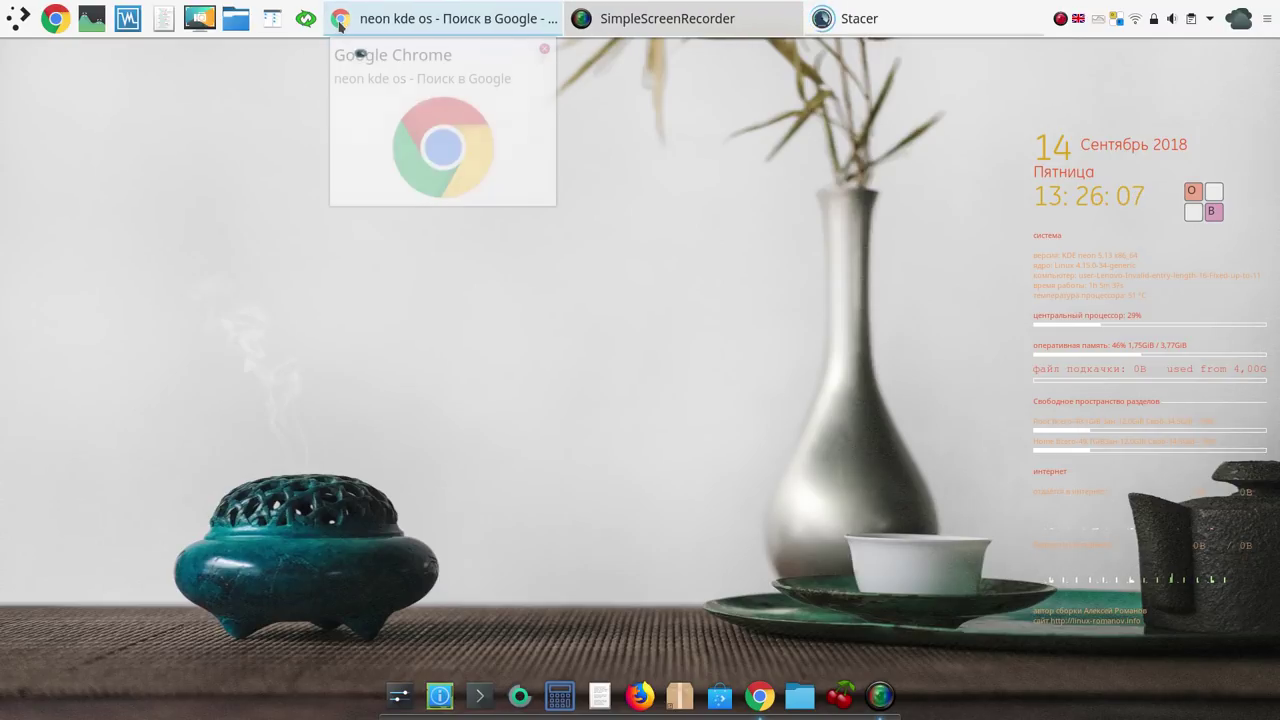
pyautogui.moveTo(640, 24)
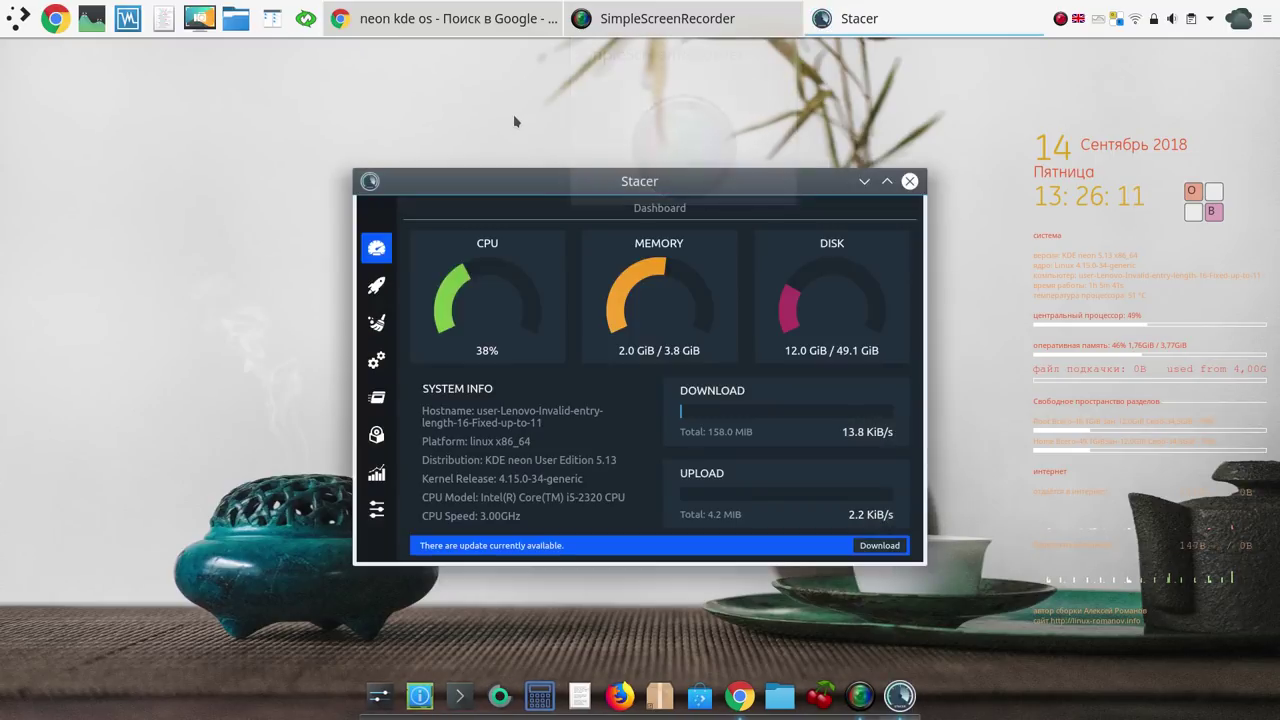
pyautogui.click(376, 321)
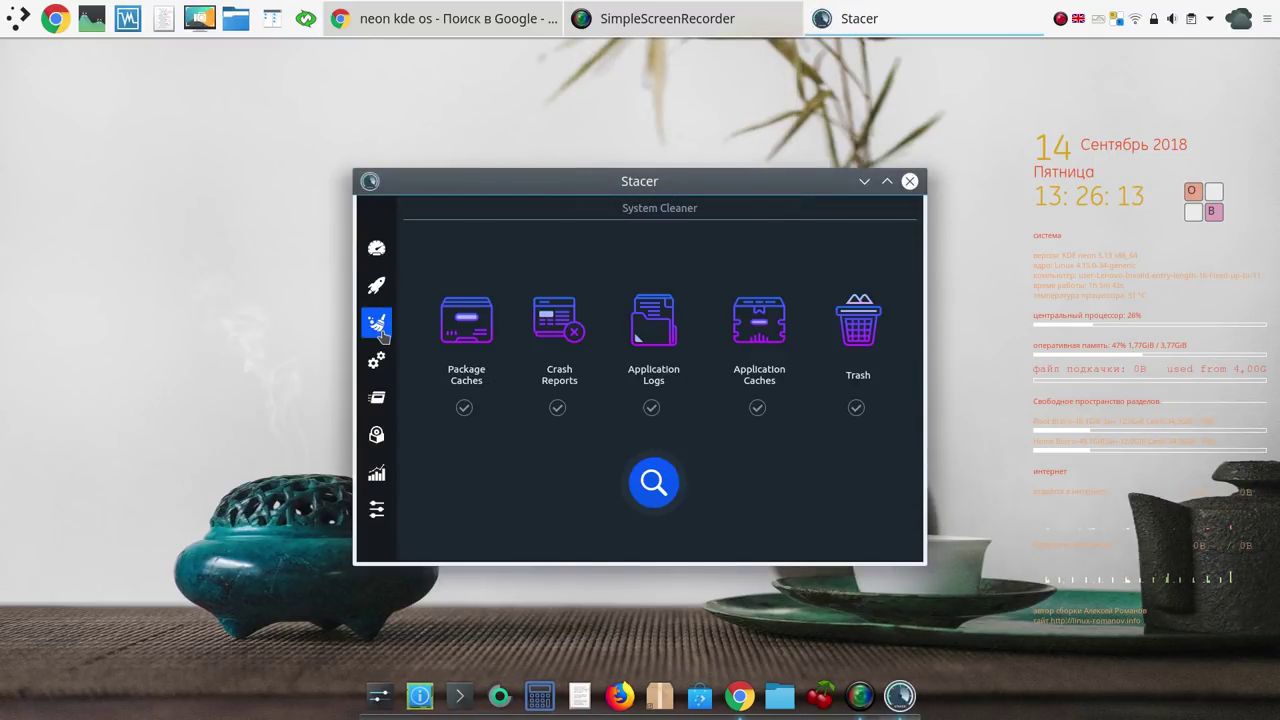
# Step: Scan the system for package caches, crash reports, application logs, application caches and trash
pyautogui.click(462, 408)
pyautogui.click(557, 407)
pyautogui.click(651, 408)
pyautogui.click(757, 408)
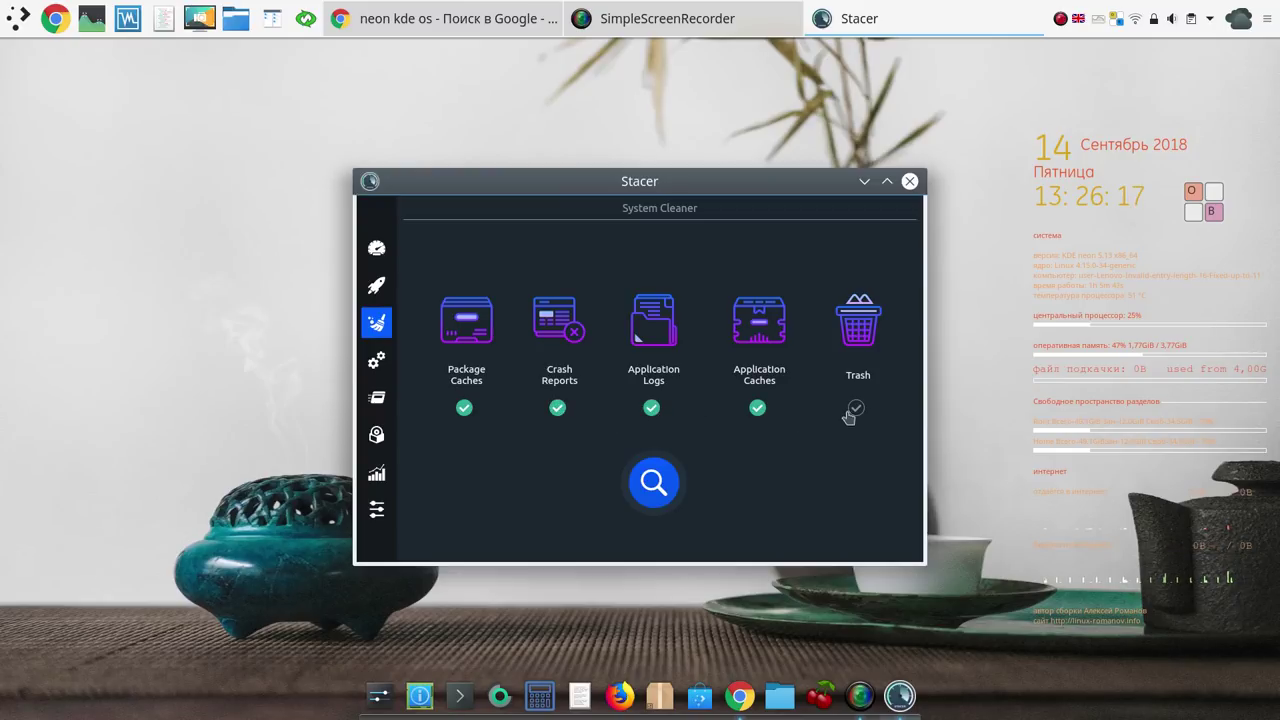
pyautogui.click(856, 408)
pyautogui.click(656, 479)
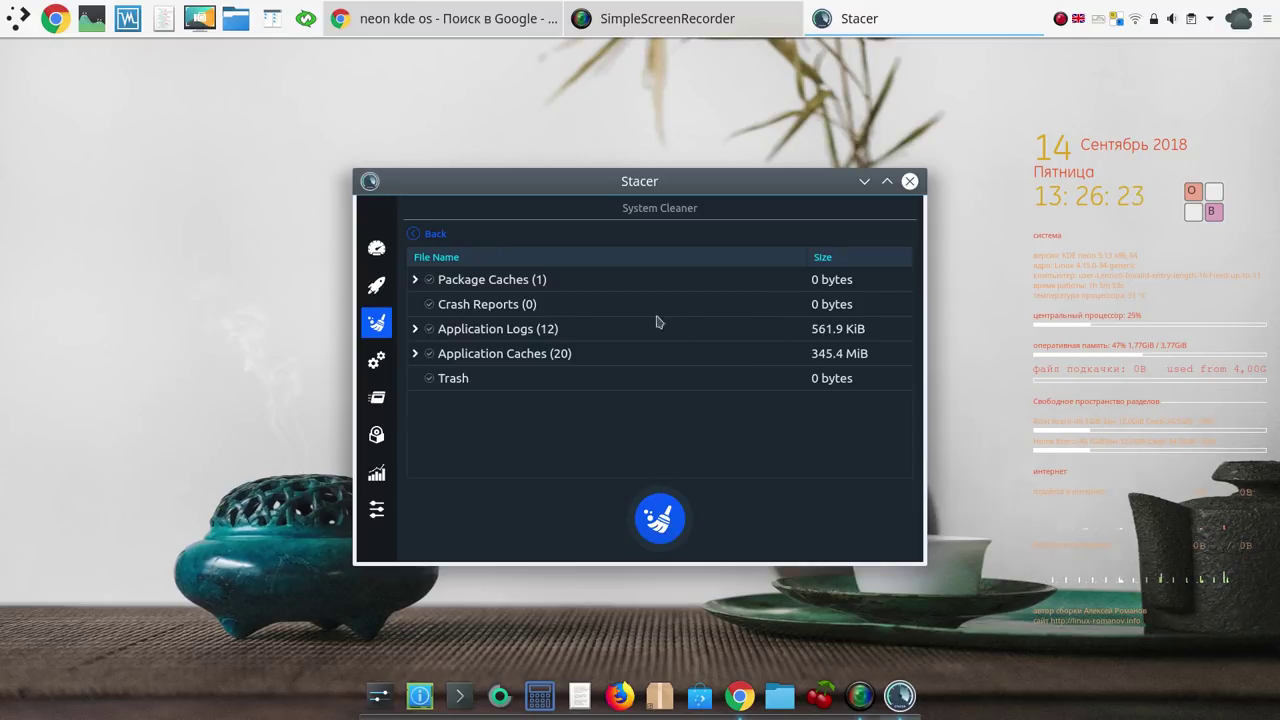
# Step: Clean the application logs and application caches, authenticating with the account password through the on-screen keyboard, and close Stacer
pyautogui.click(535, 331)
pyautogui.click(663, 527)
pyautogui.click(1198, 210)
pyautogui.click(718, 334)
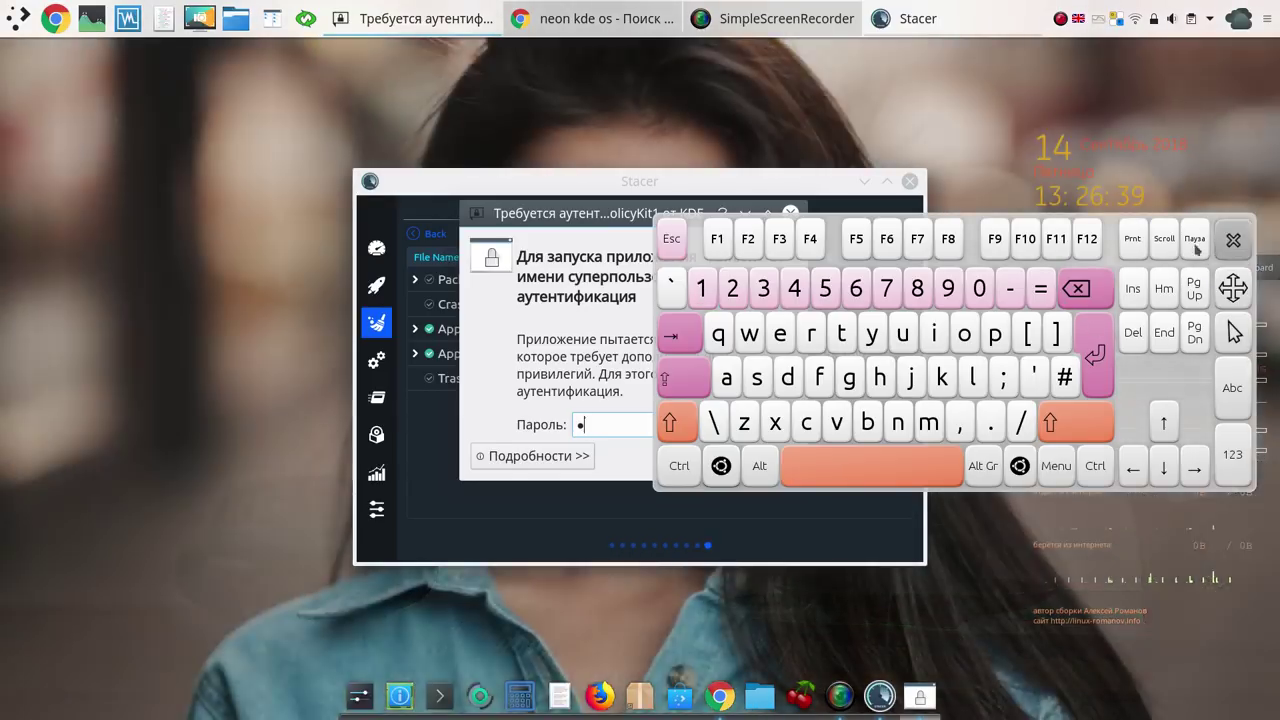
pyautogui.click(1232, 242)
pyautogui.click(693, 455)
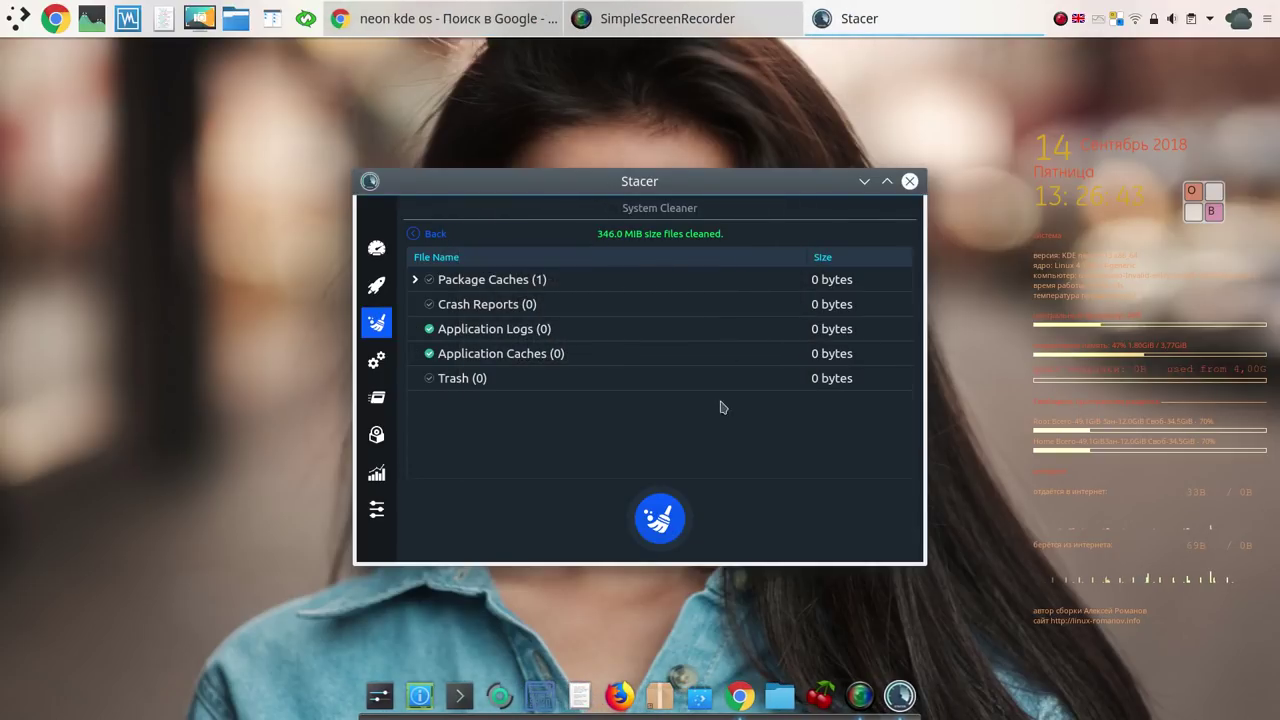
pyautogui.click(910, 182)
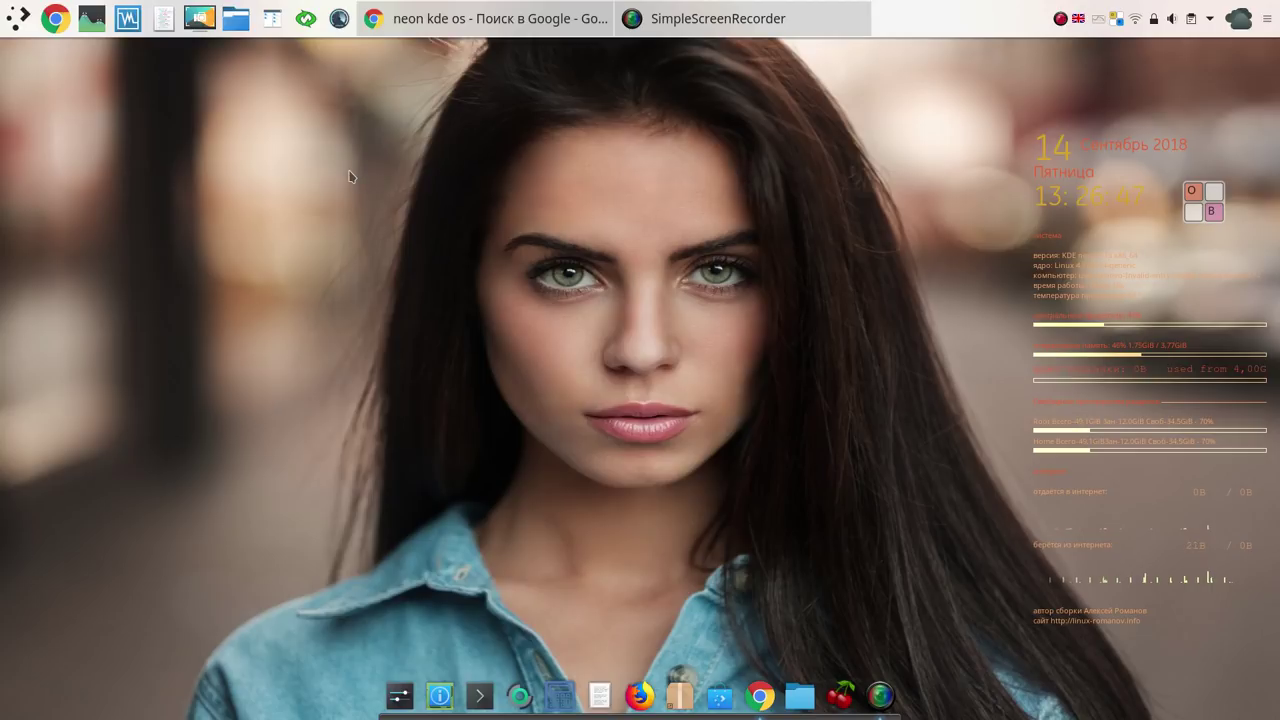
# Step: Open the Discover software centre, view its menu of application and Plasma add-on categories, and close it
pyautogui.click(305, 20)
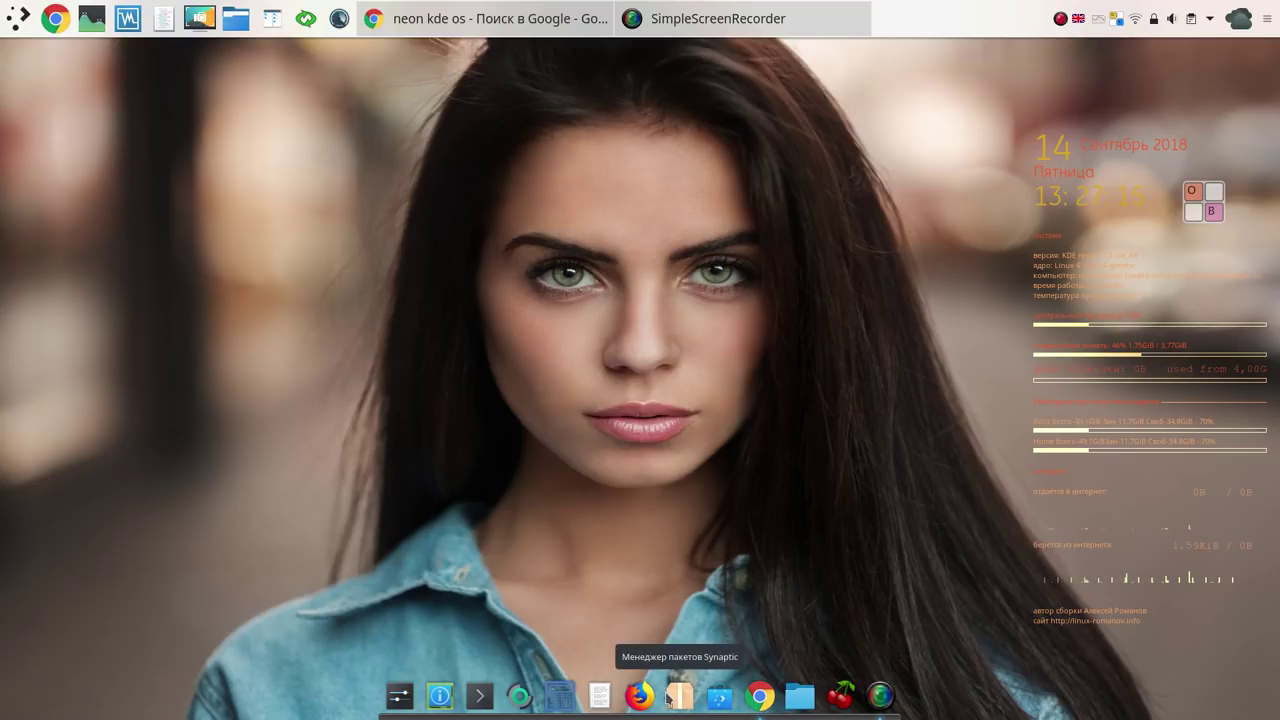
pyautogui.click(719, 697)
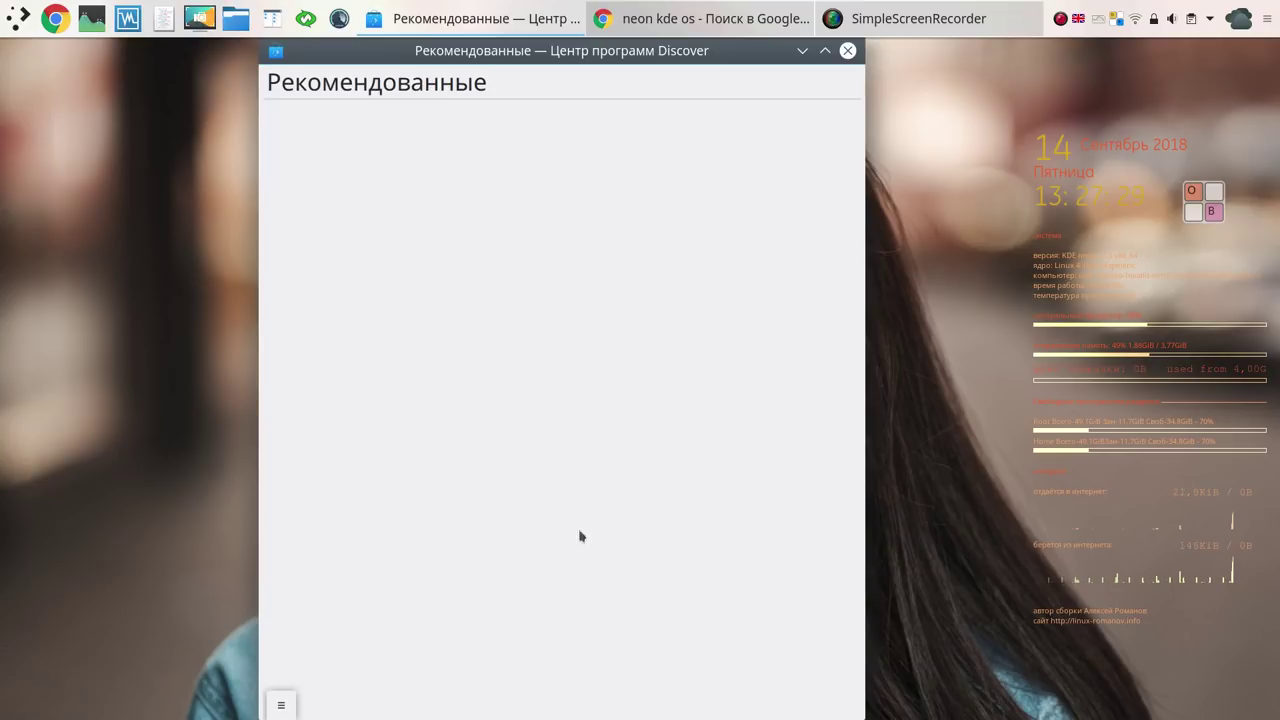
pyautogui.click(290, 705)
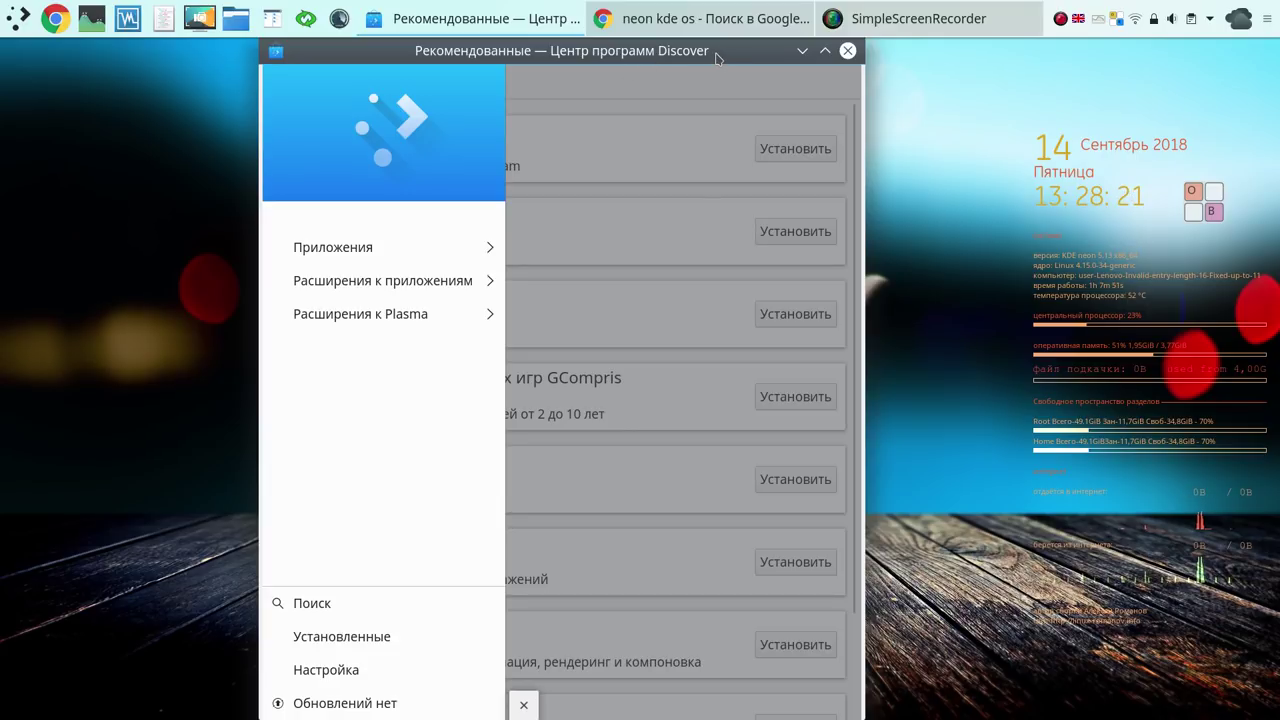
pyautogui.click(847, 51)
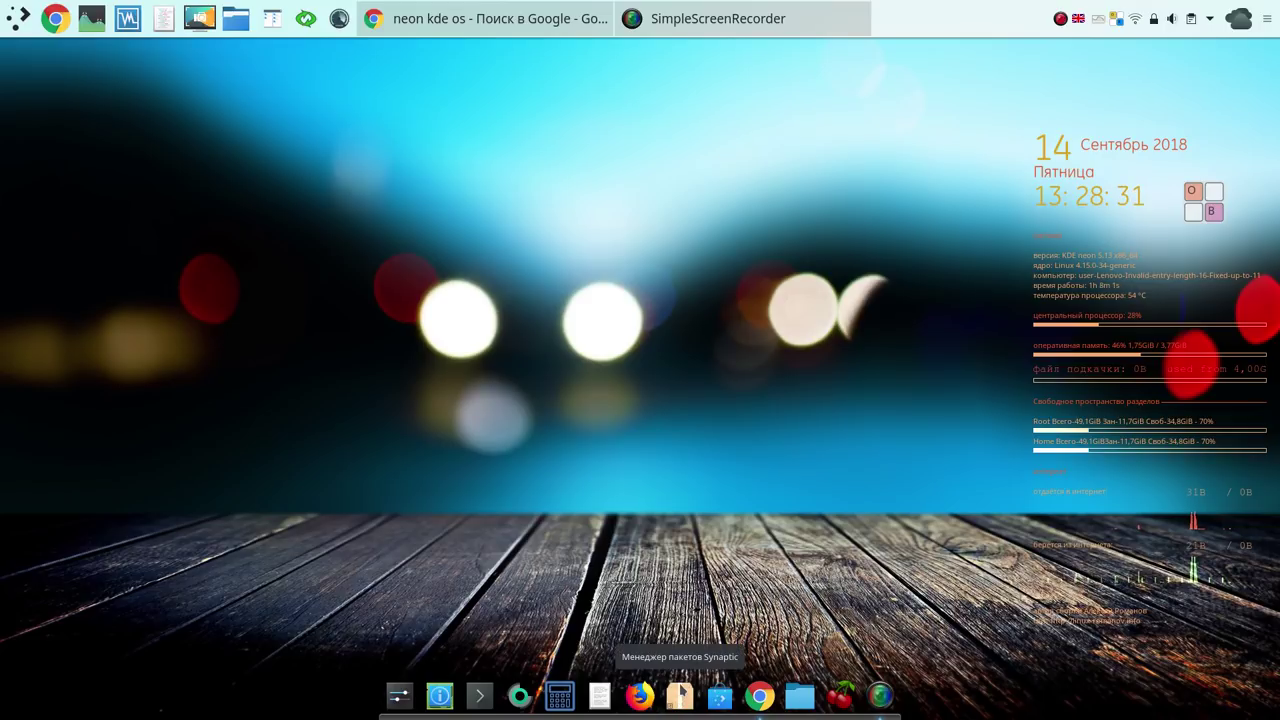
# Step: Start the Synaptic package manager with the account password entered on the on-screen keyboard, view its package list and close it
pyautogui.click(680, 695)
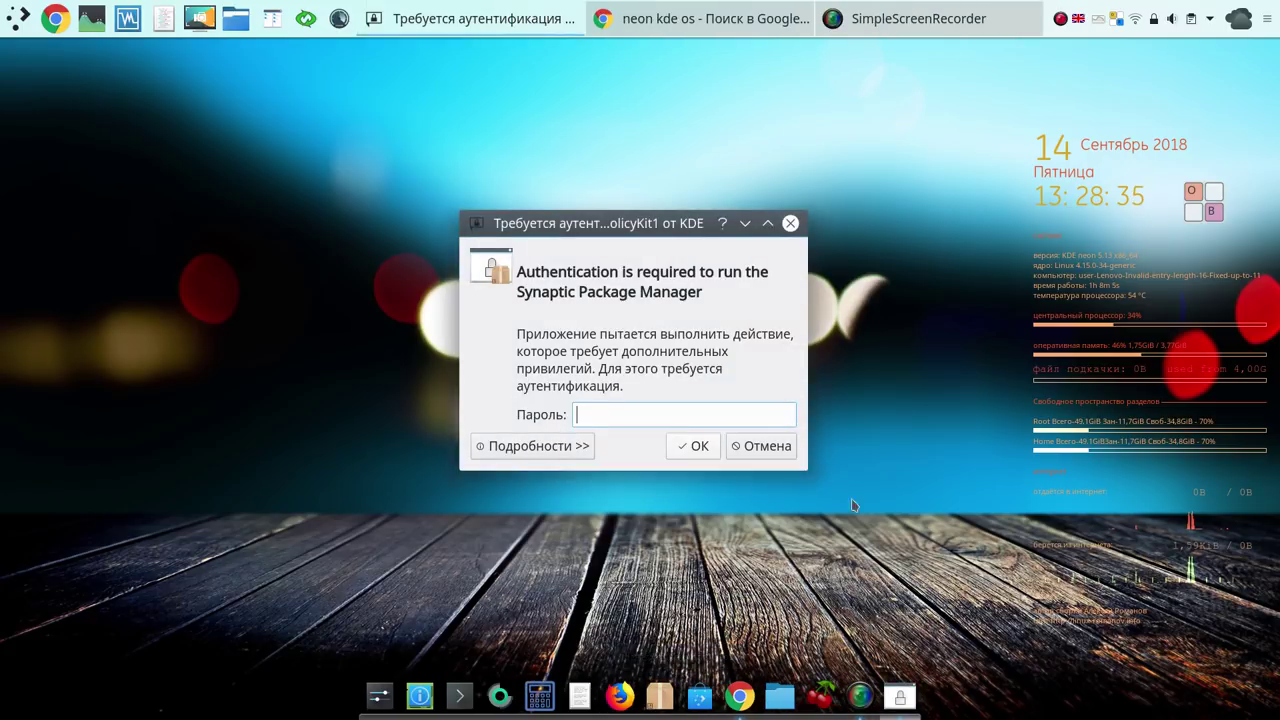
pyautogui.click(1207, 208)
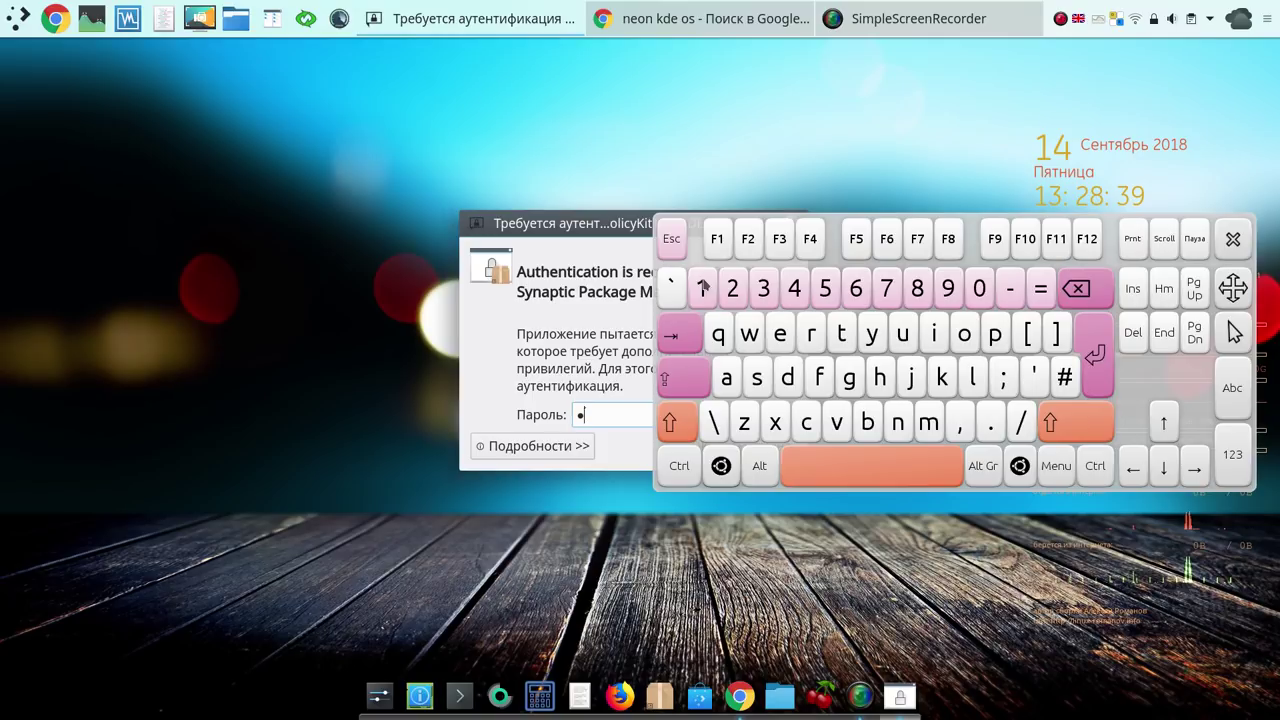
pyautogui.click(1233, 239)
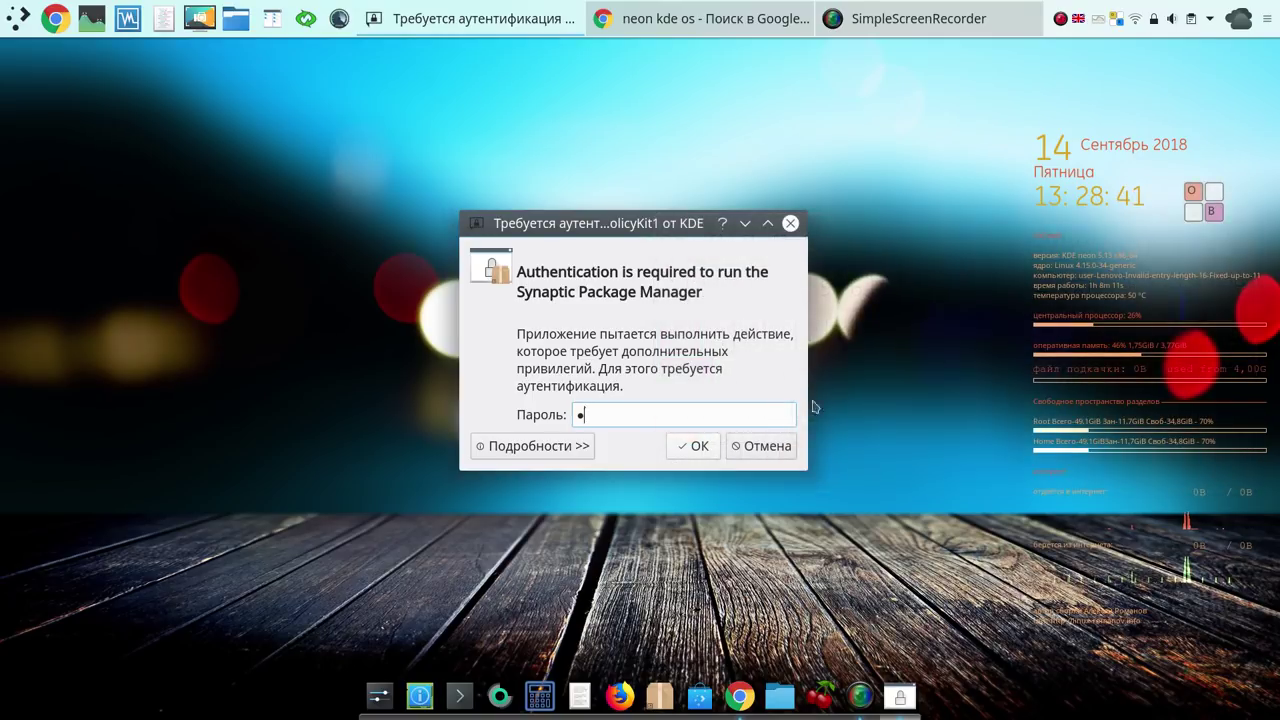
pyautogui.click(700, 447)
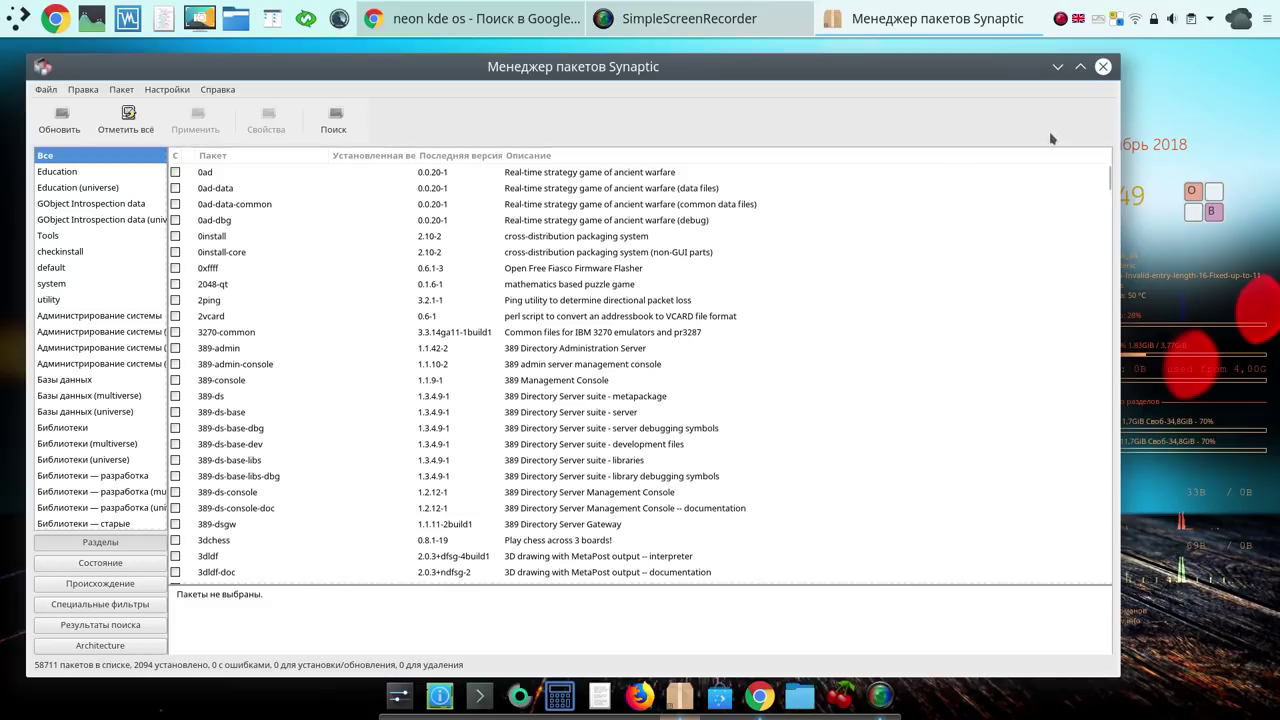
pyautogui.click(1102, 68)
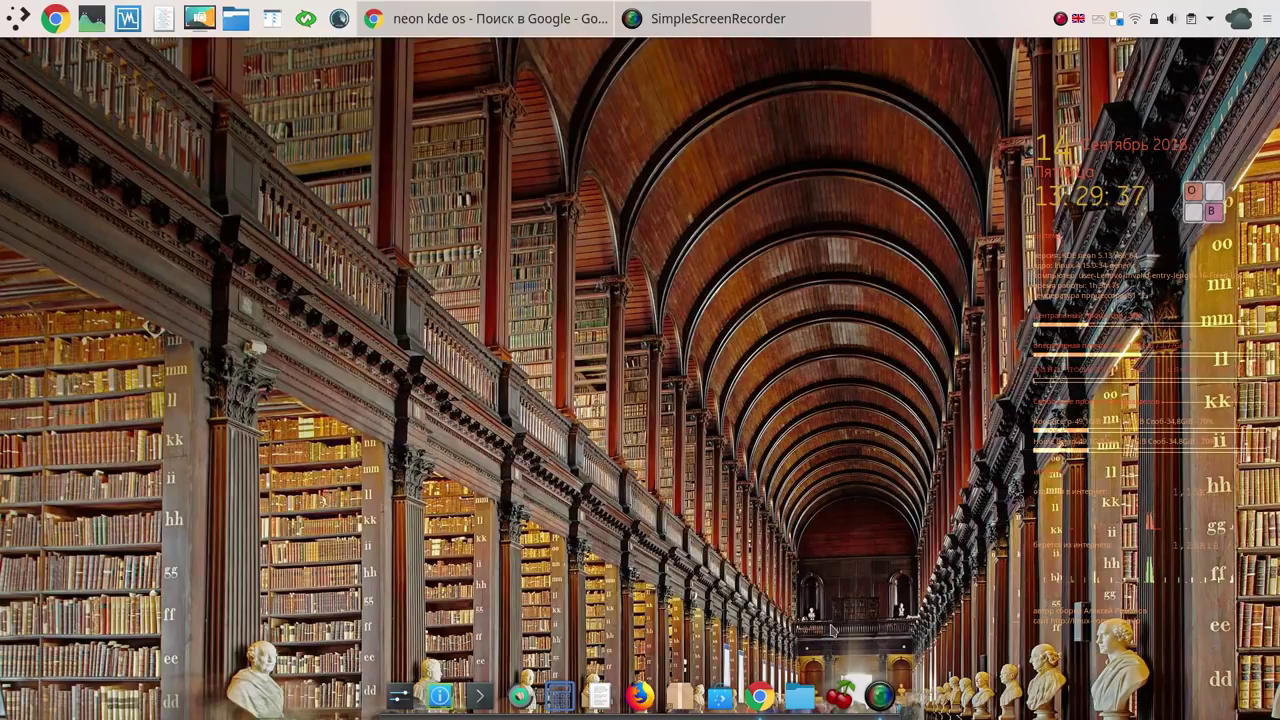
# Step: Open the CherryTree notebook, view its node tree from the beginning in an enlarged, repositioned window, and minimise it
pyautogui.click(842, 699)
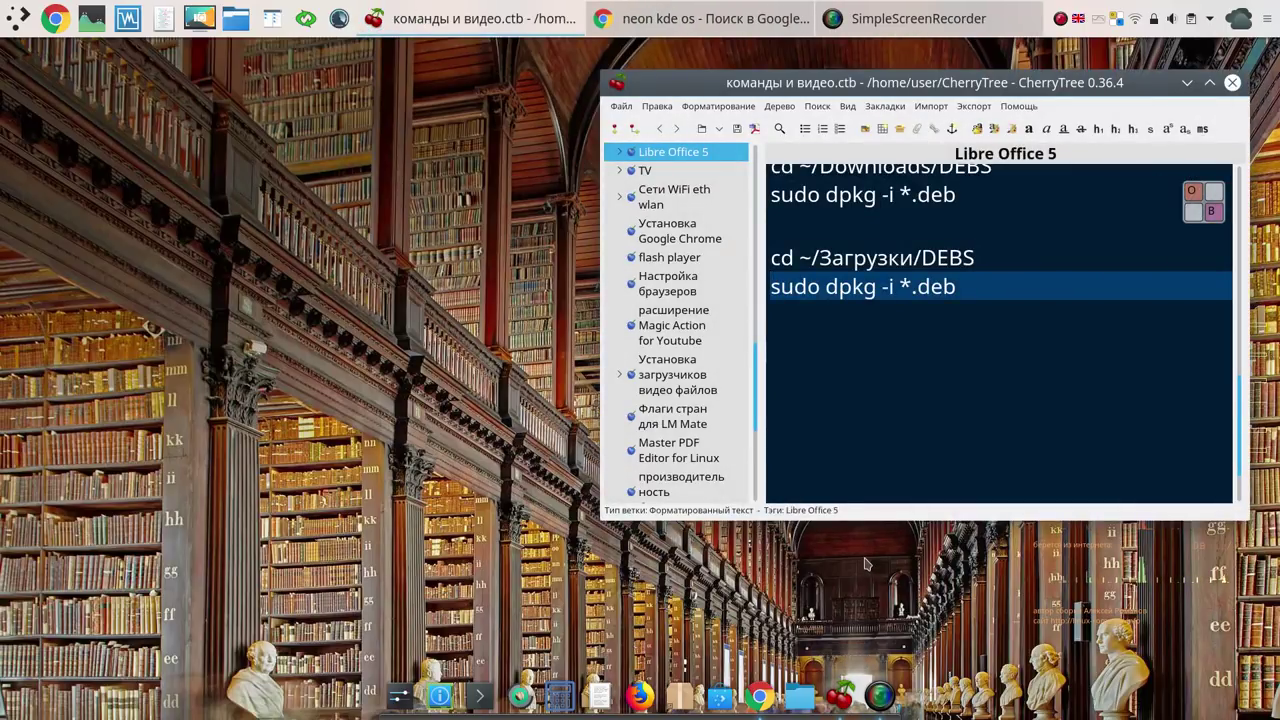
pyautogui.moveTo(716, 84); pyautogui.dragTo(431, 72)
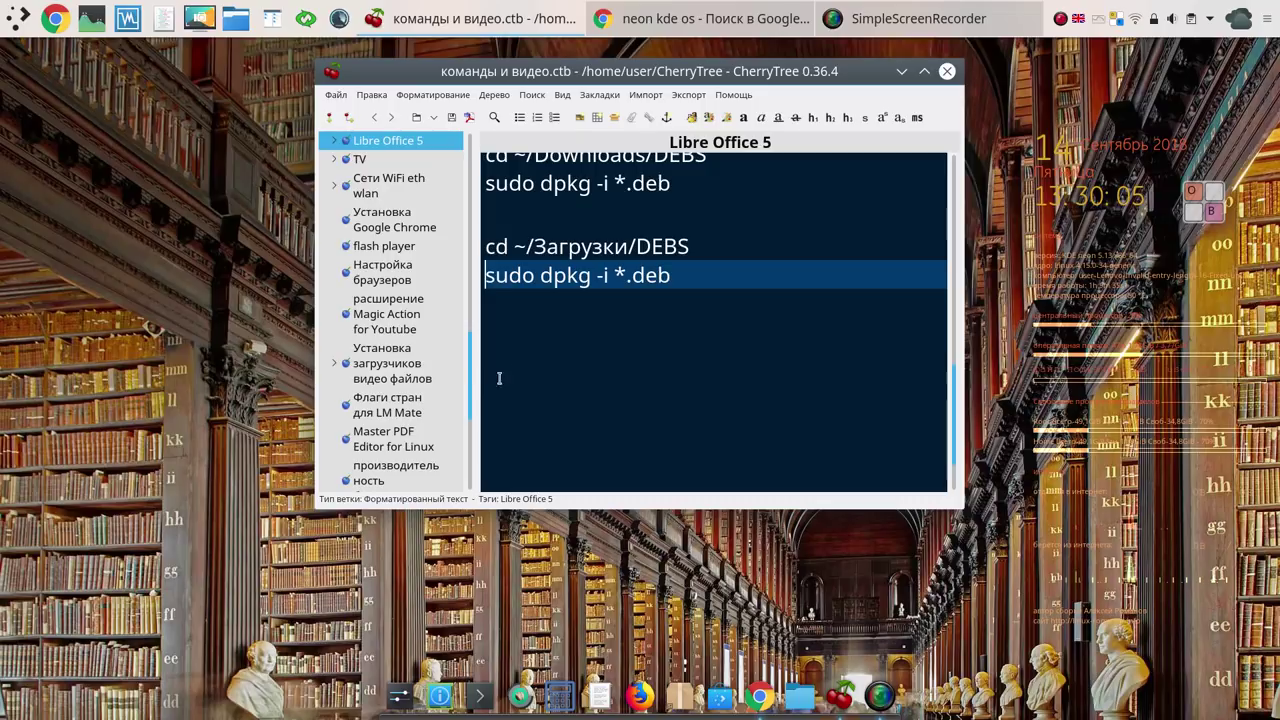
pyautogui.moveTo(473, 387); pyautogui.dragTo(474, 190)
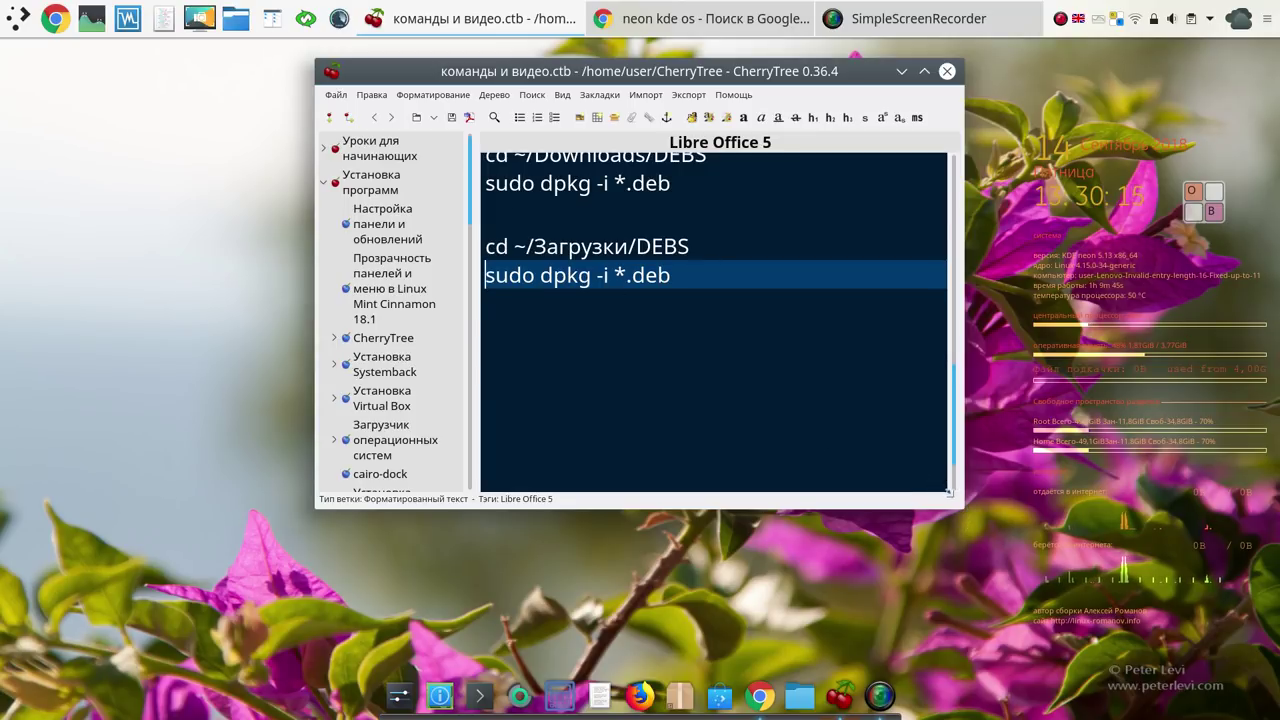
pyautogui.moveTo(959, 504); pyautogui.dragTo(1070, 570)
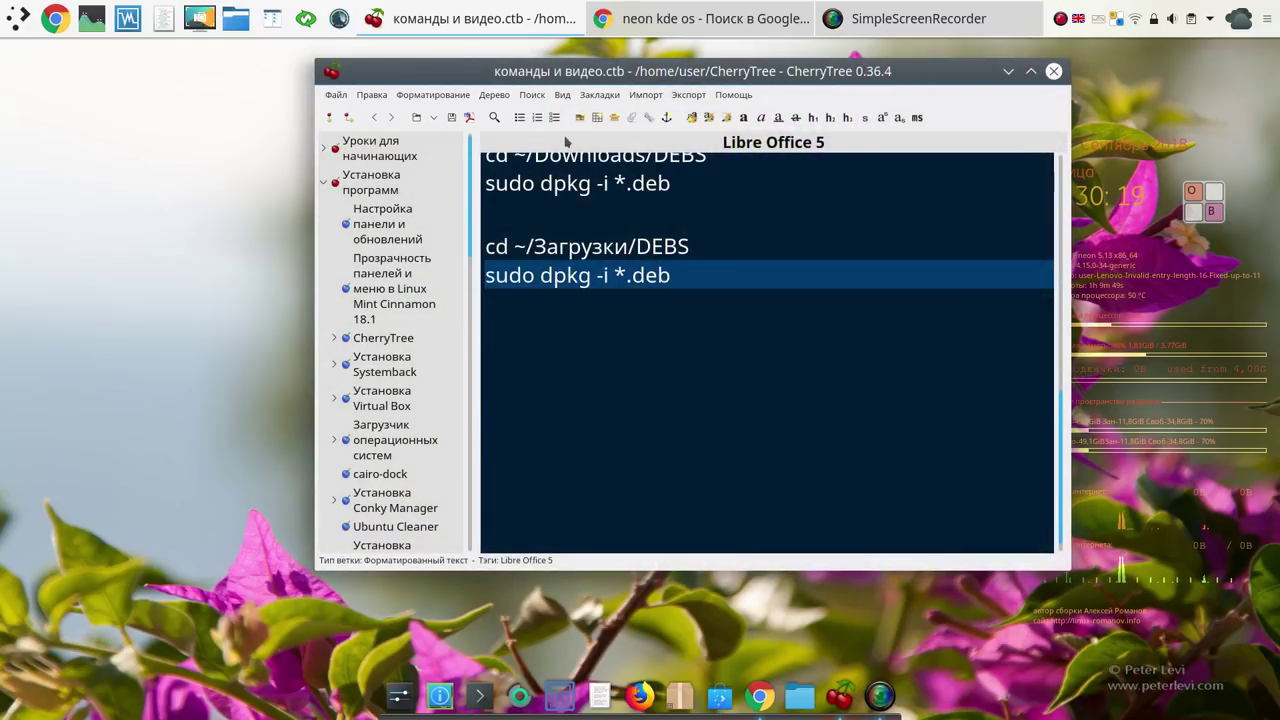
pyautogui.moveTo(440, 76); pyautogui.dragTo(213, 92)
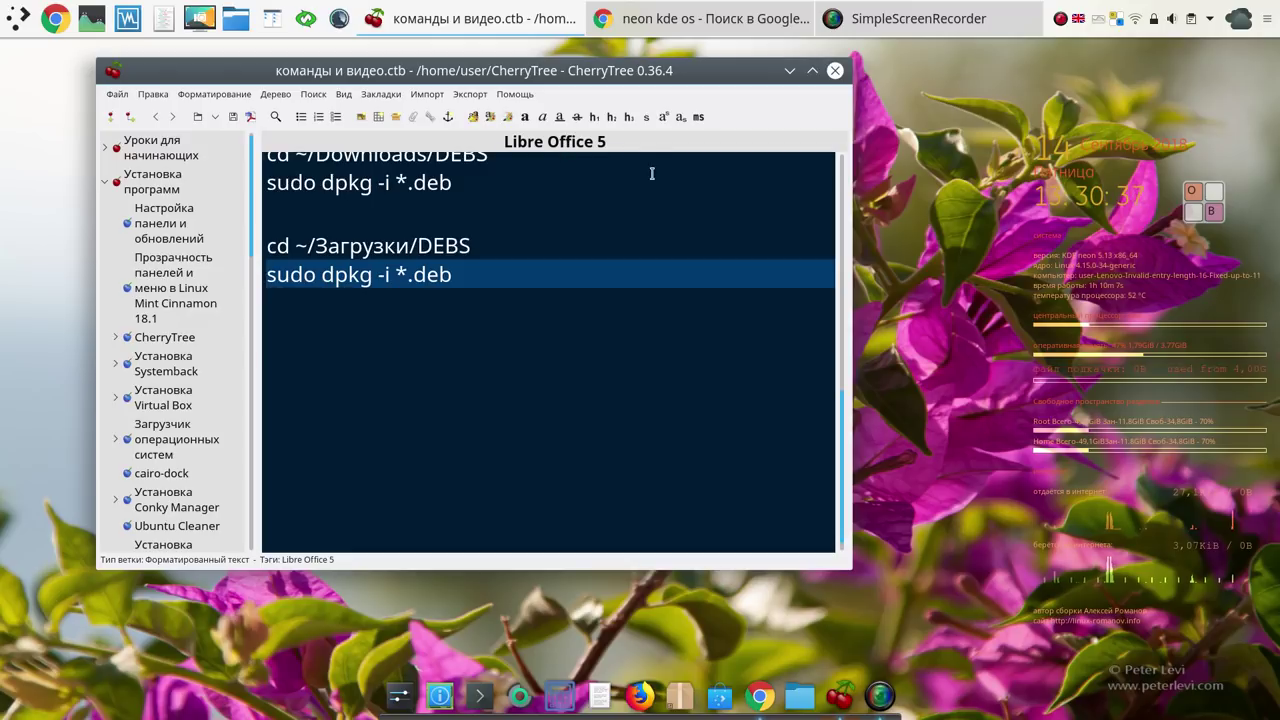
pyautogui.click(789, 71)
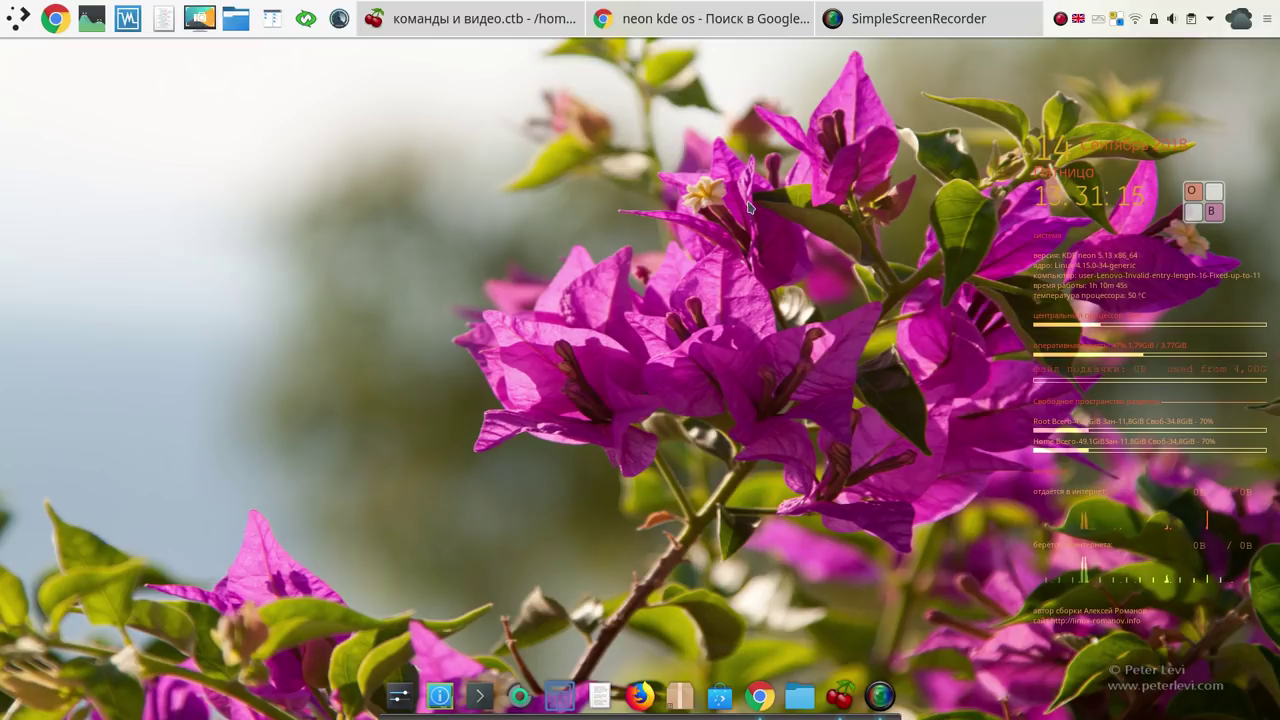
# Step: Switch to Google Chrome and view the open Plasma Mobile website
pyautogui.click(700, 18)
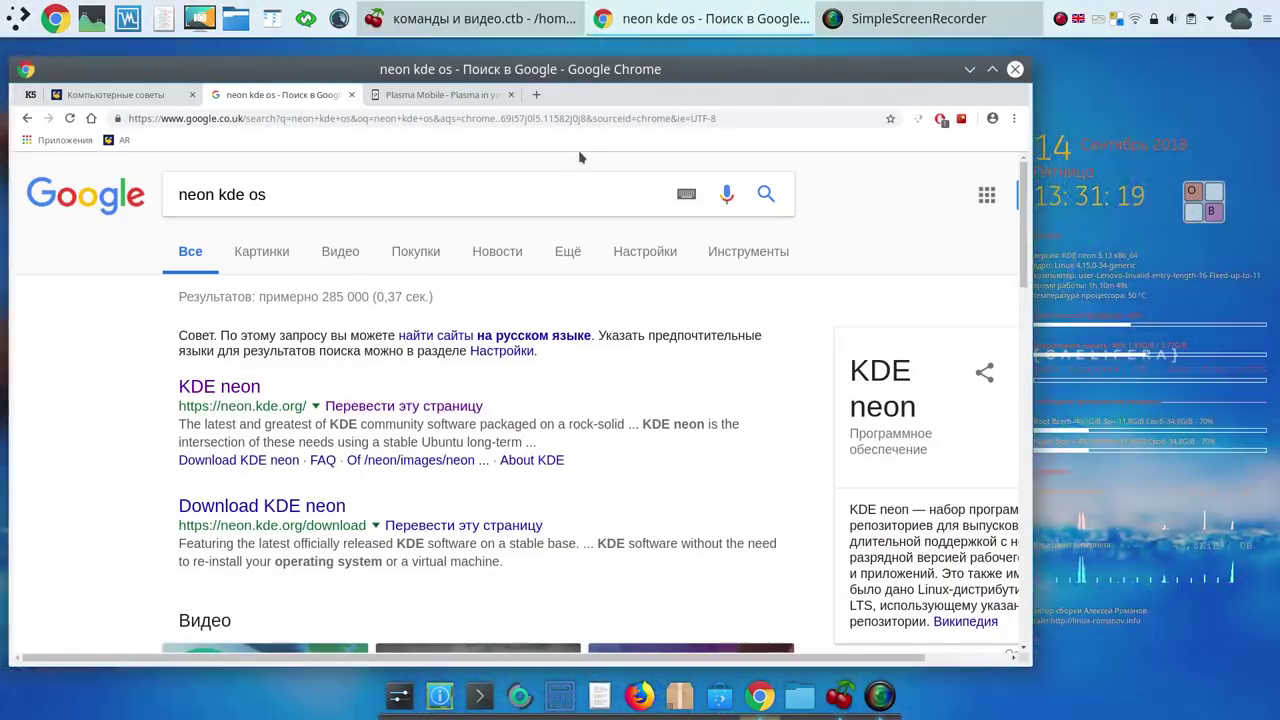
pyautogui.click(466, 96)
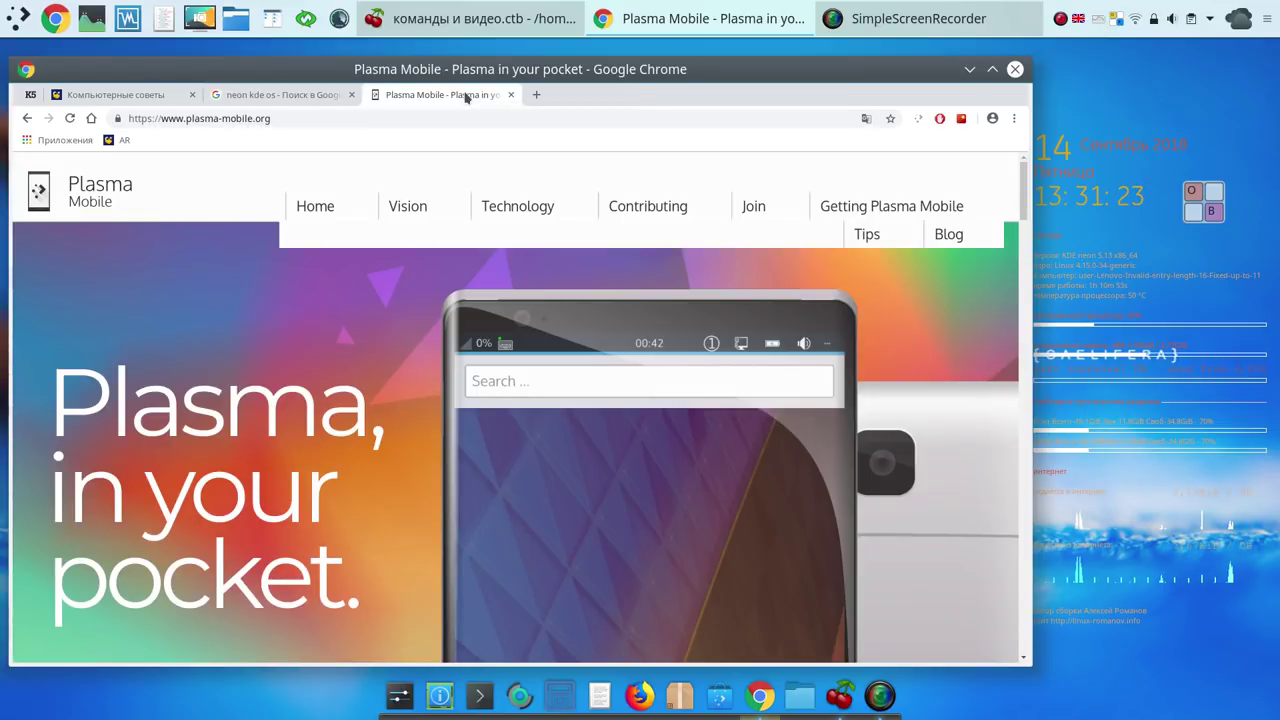
# Step: Move the browser window slightly upward, view the Plasma Mobile home page and close Google Chrome
pyautogui.moveTo(723, 76); pyautogui.dragTo(723, 68)
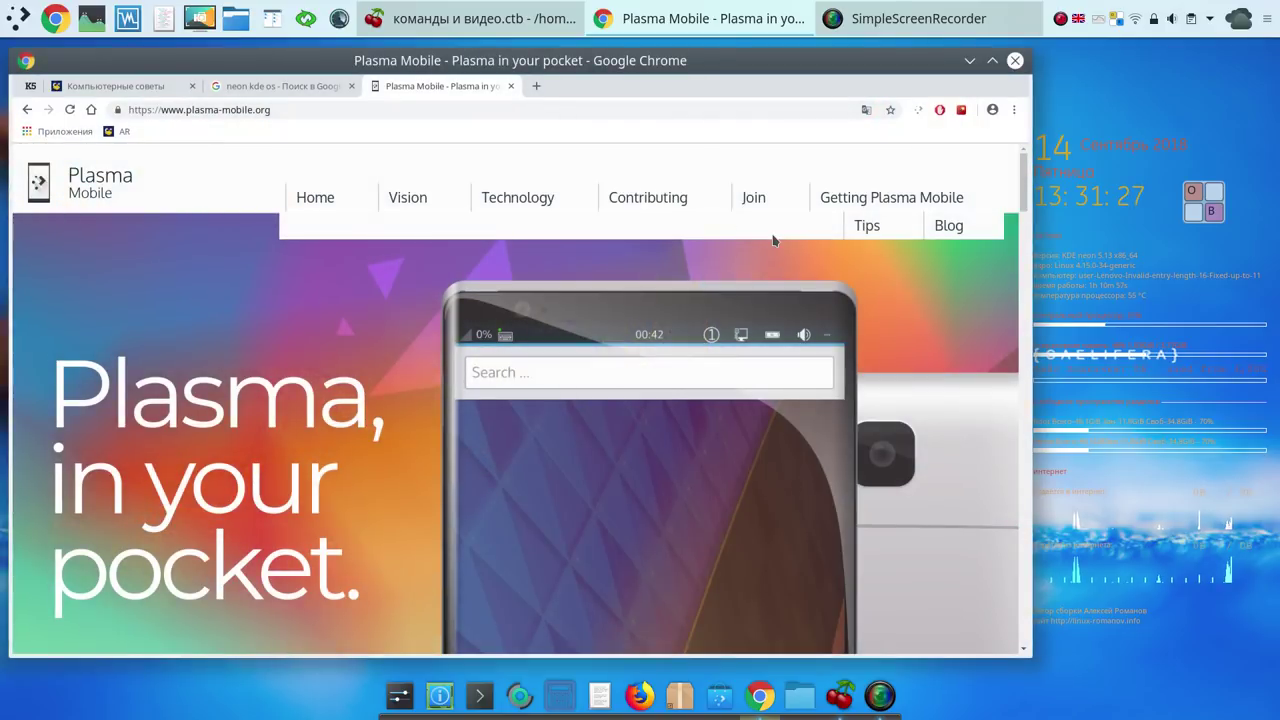
pyautogui.moveTo(1023, 194); pyautogui.dragTo(906, 156)
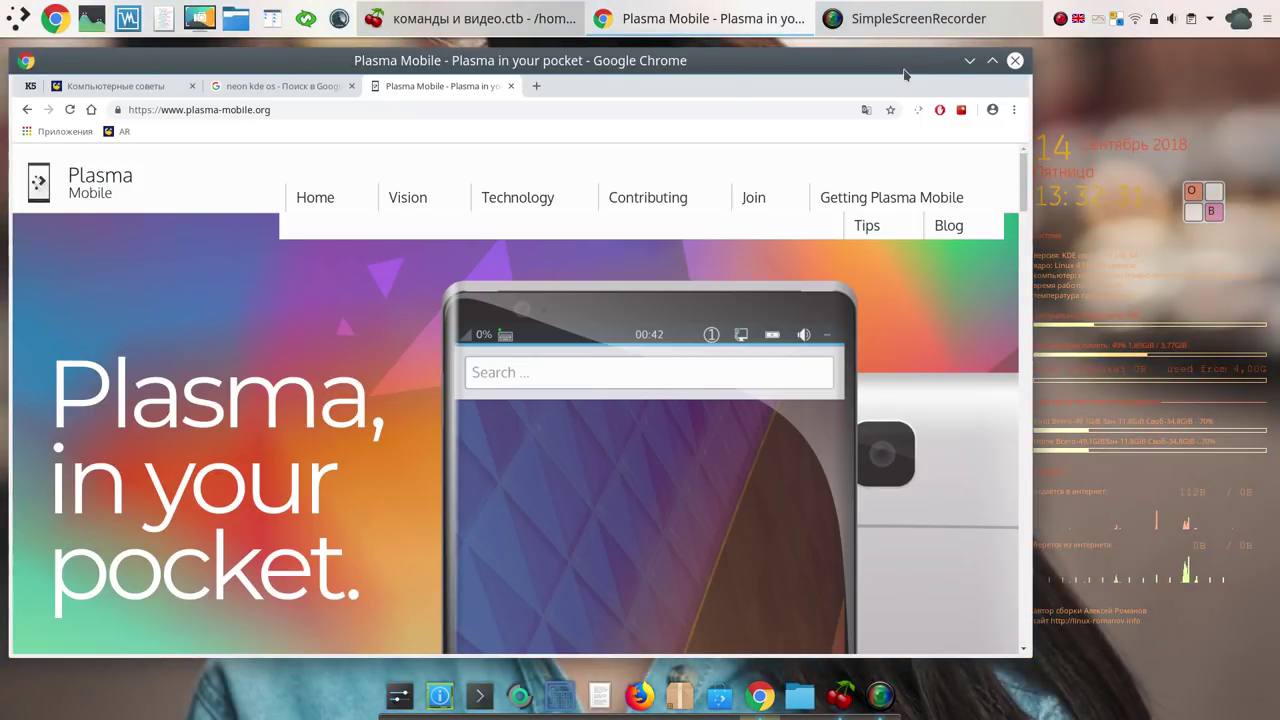
pyautogui.click(1015, 60)
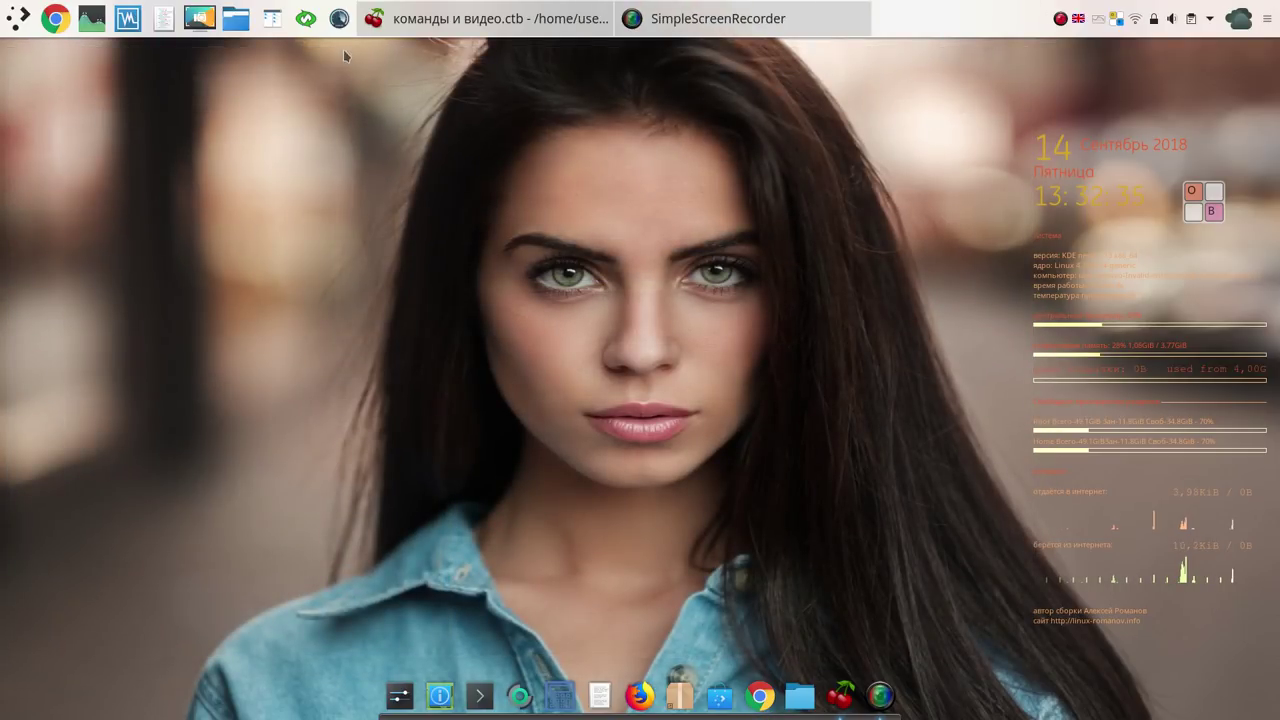
# Step: Start Systemback with the administrator password entered on the on-screen keyboard, and move its window to the upper part of the desktop
pyautogui.click(305, 19)
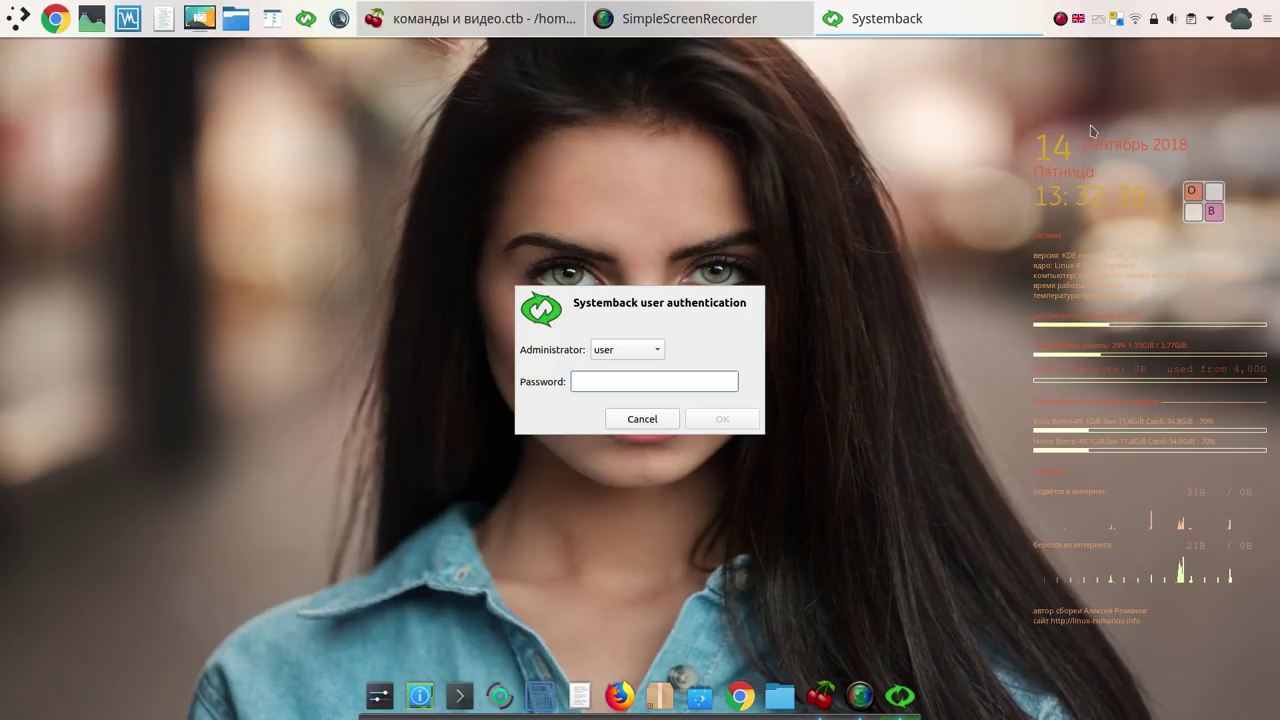
pyautogui.click(1210, 208)
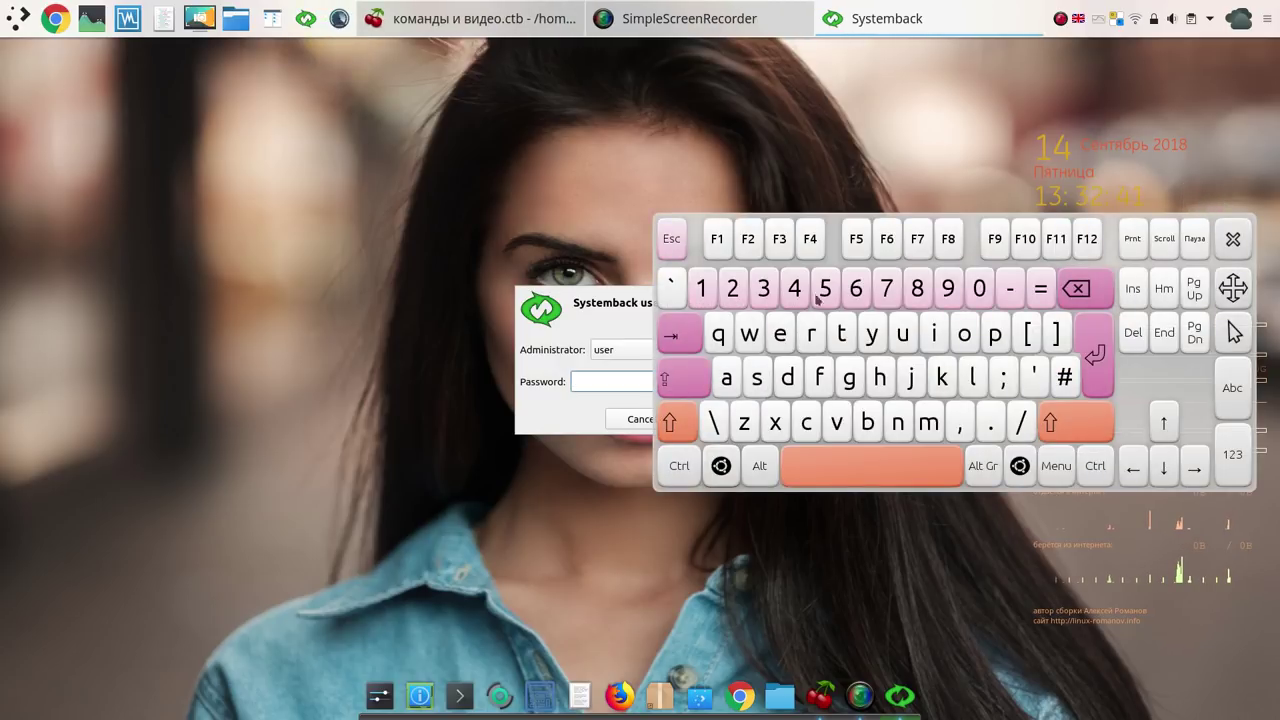
pyautogui.click(702, 288)
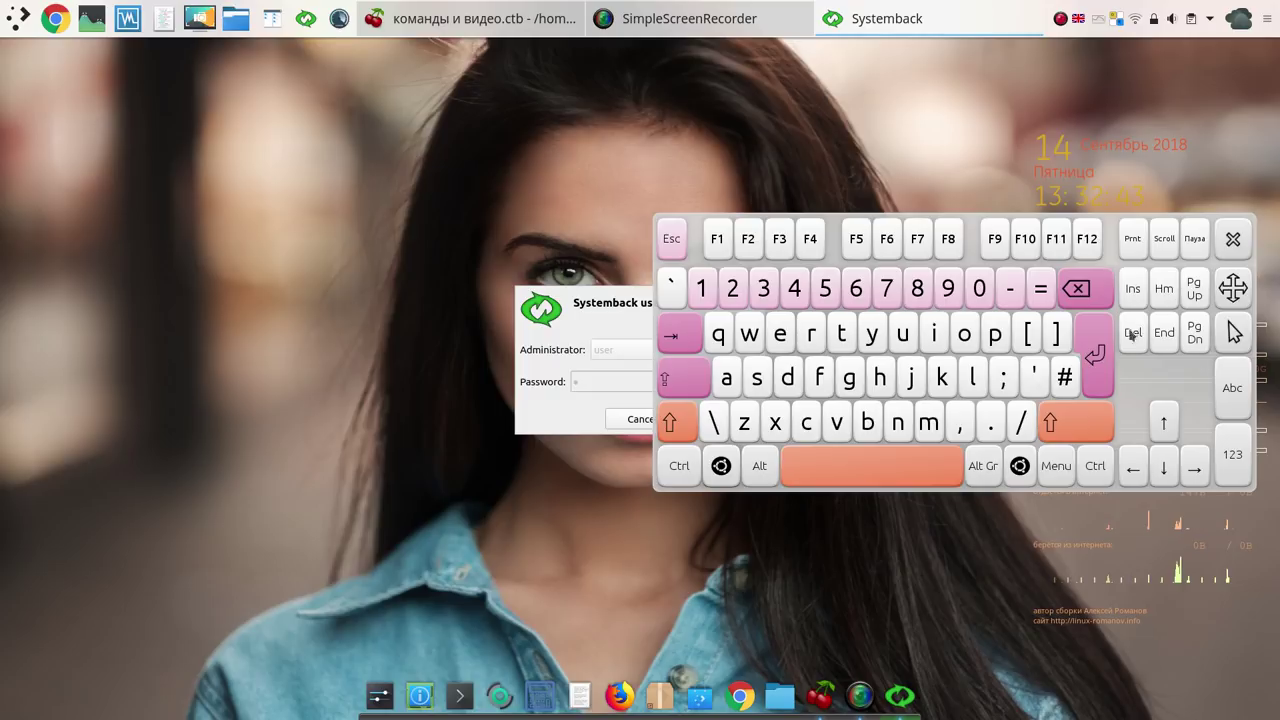
pyautogui.click(1233, 240)
pyautogui.click(723, 420)
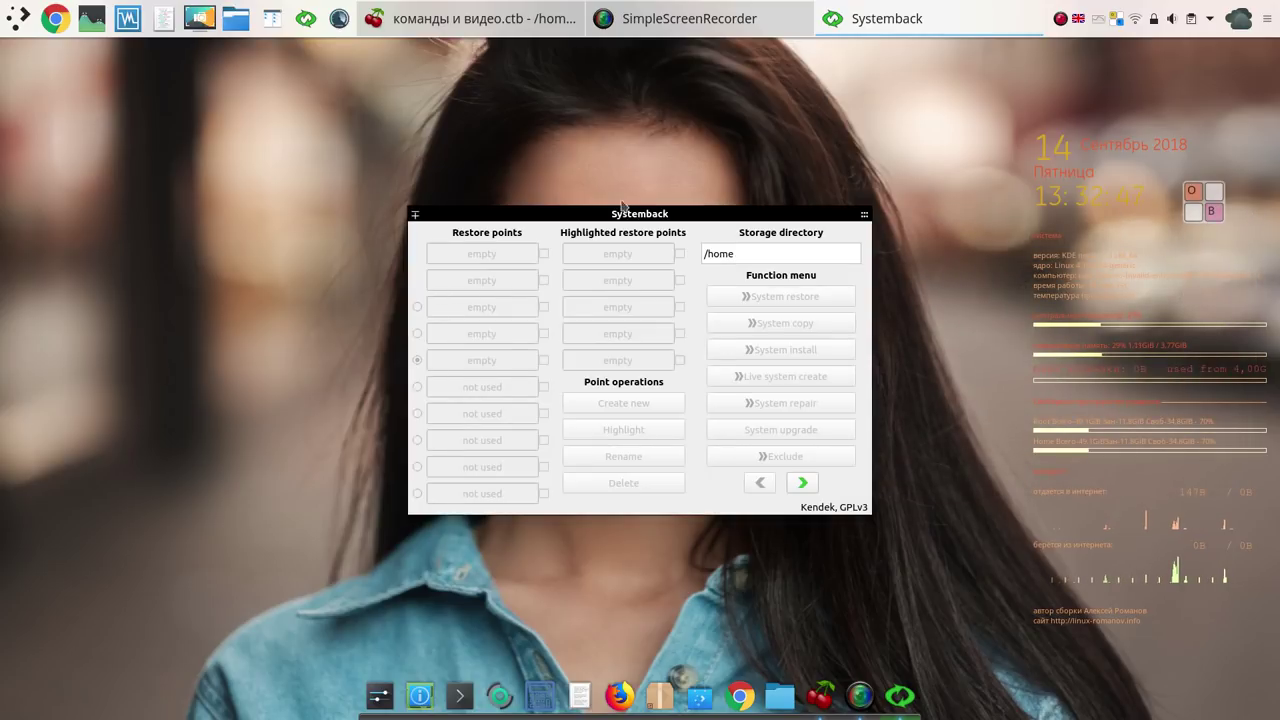
pyautogui.moveTo(590, 214); pyautogui.dragTo(316, 95)
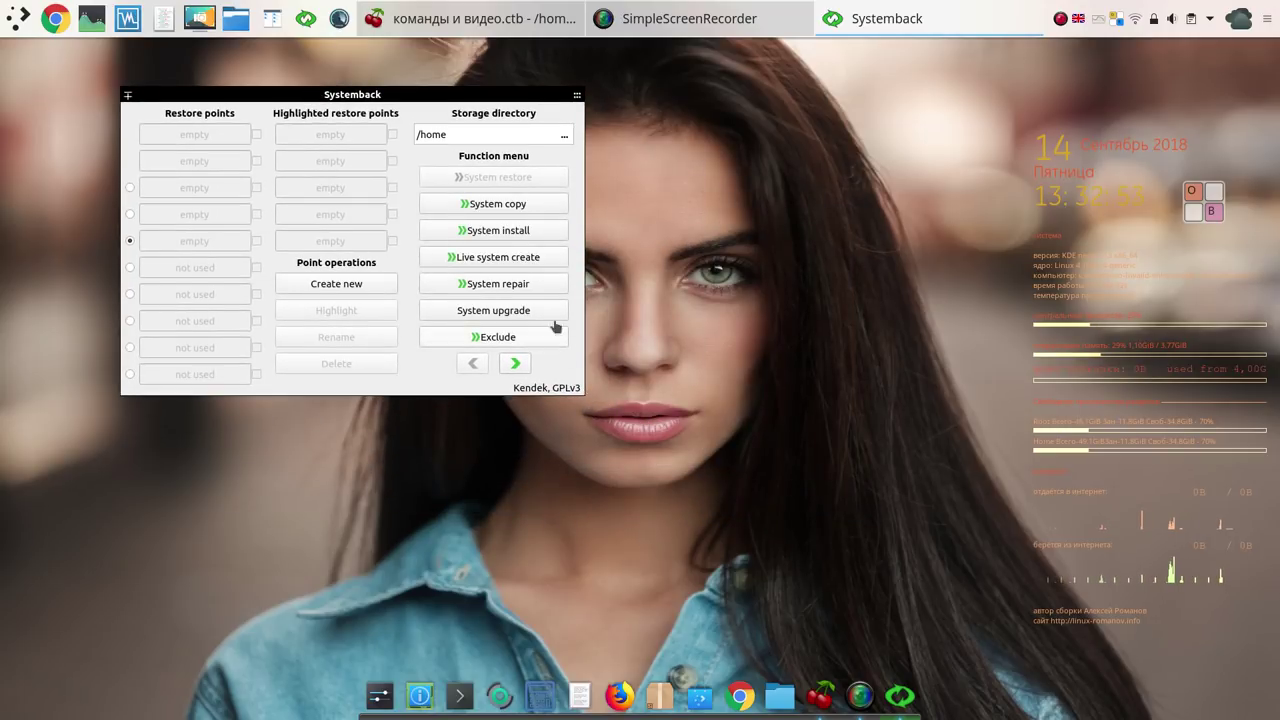
# Step: View Systemback's System copy partition settings and System install user form, returning to the main window after each
pyautogui.click(519, 205)
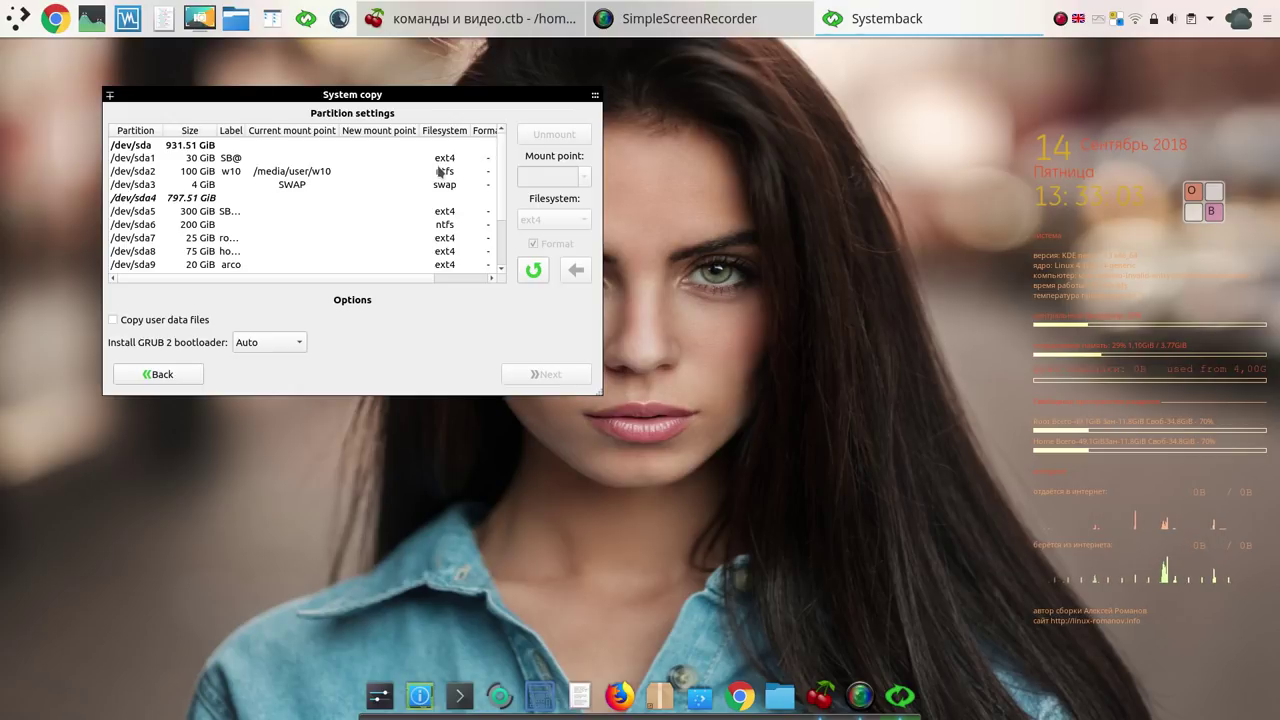
pyautogui.click(170, 373)
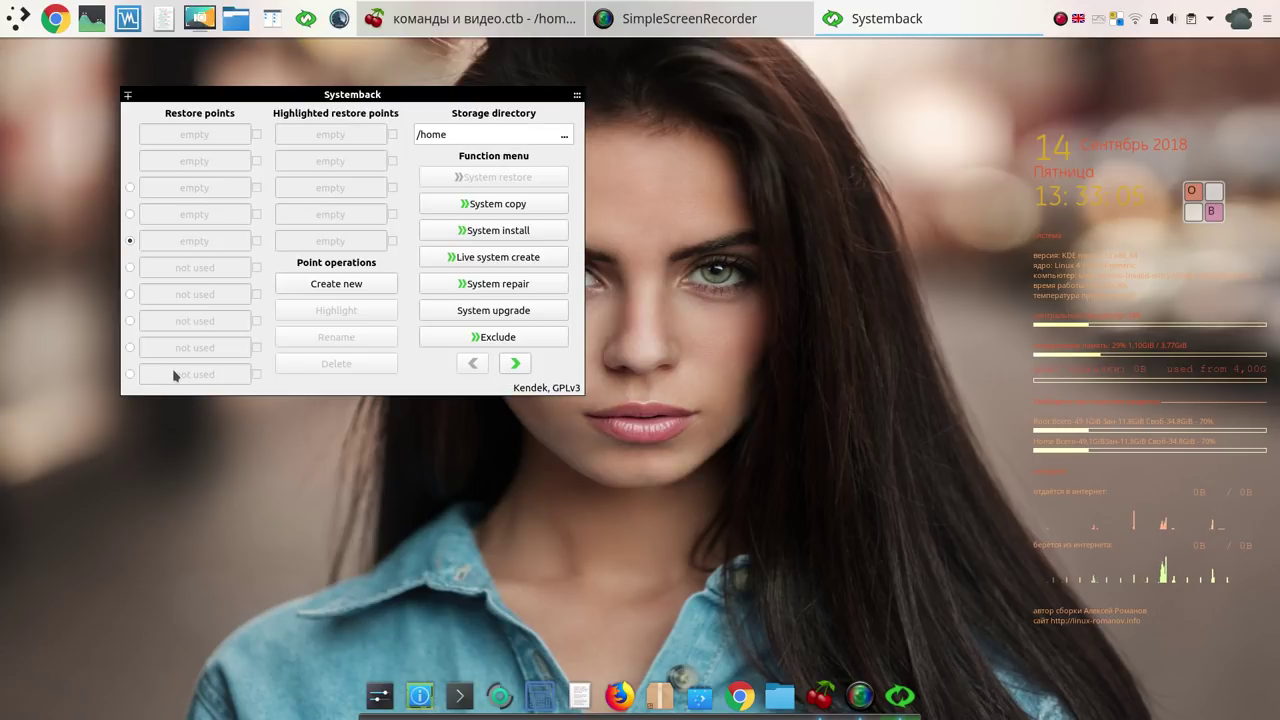
pyautogui.click(522, 233)
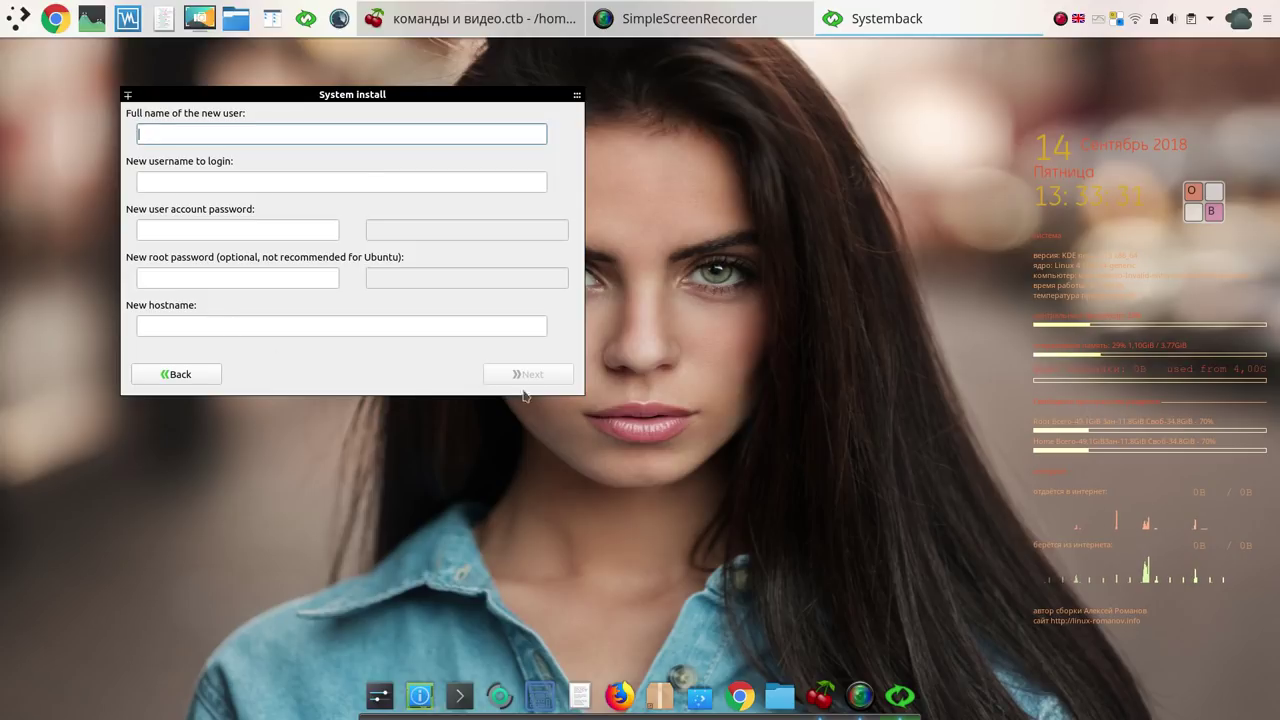
pyautogui.click(190, 376)
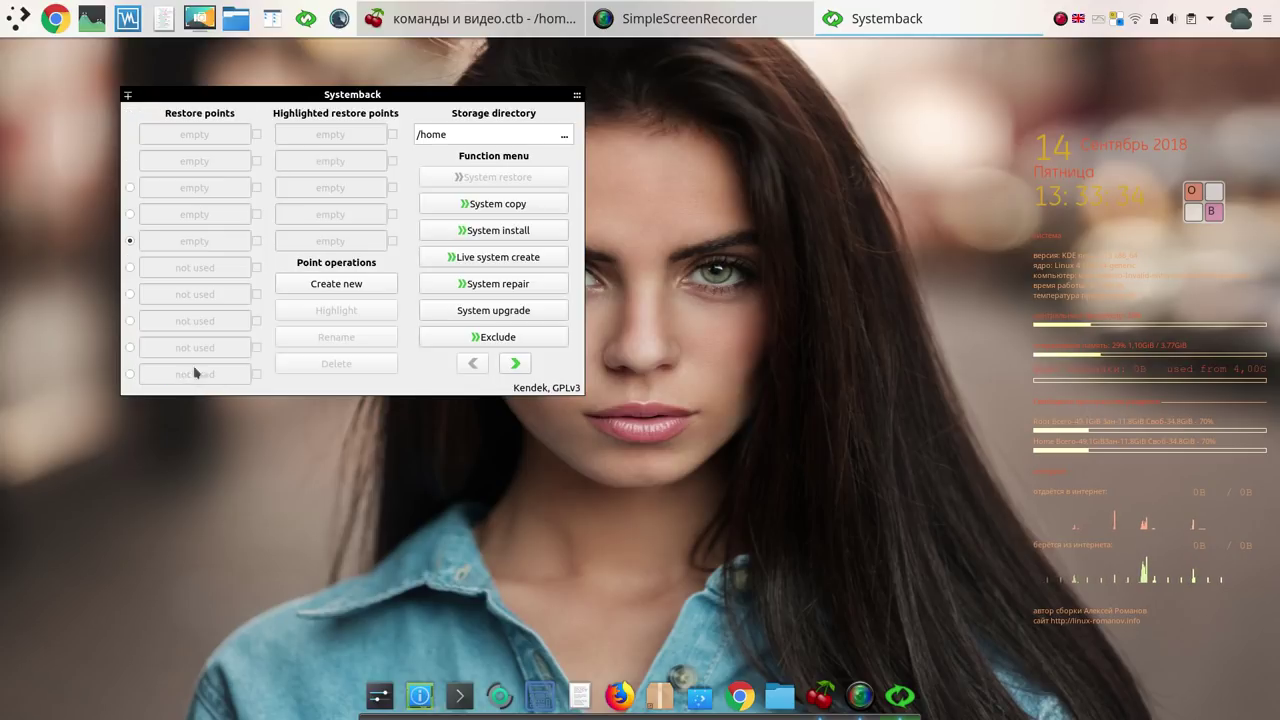
# Step: Reopen the System copy settings, select the swap partition /dev/sda3 and close Systemback
pyautogui.click(475, 206)
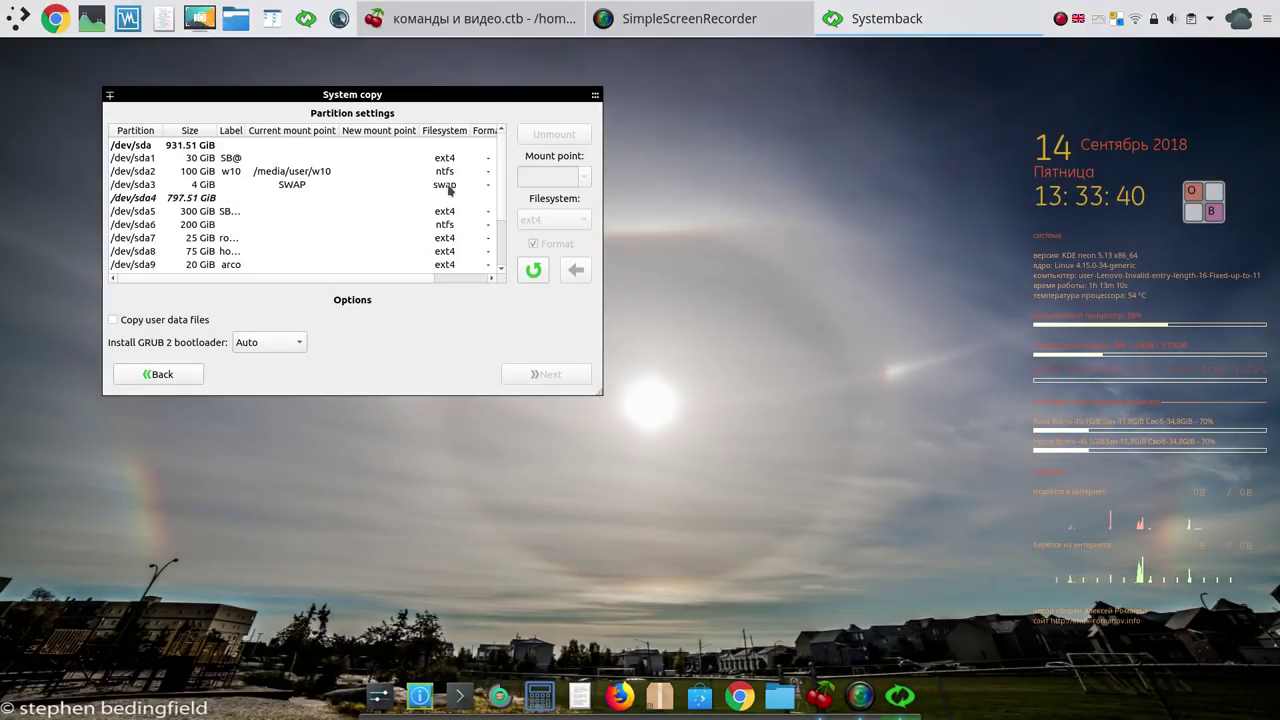
pyautogui.click(448, 187)
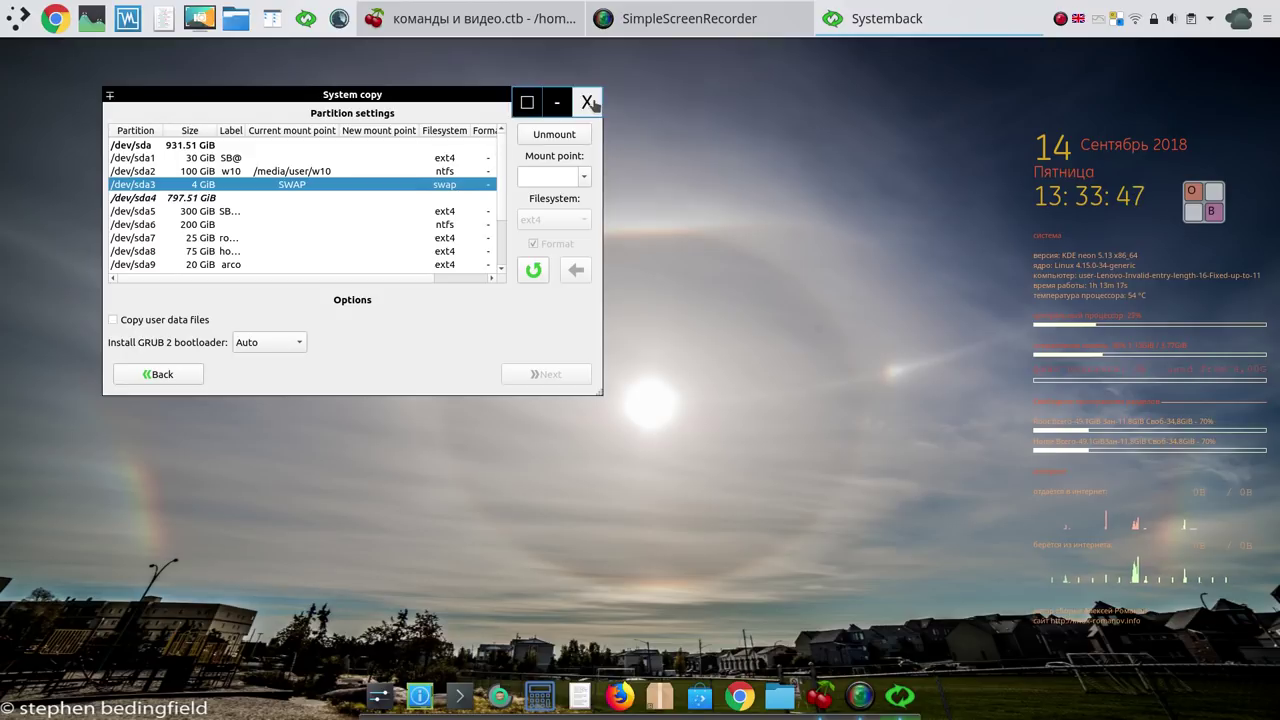
pyautogui.click(548, 100)
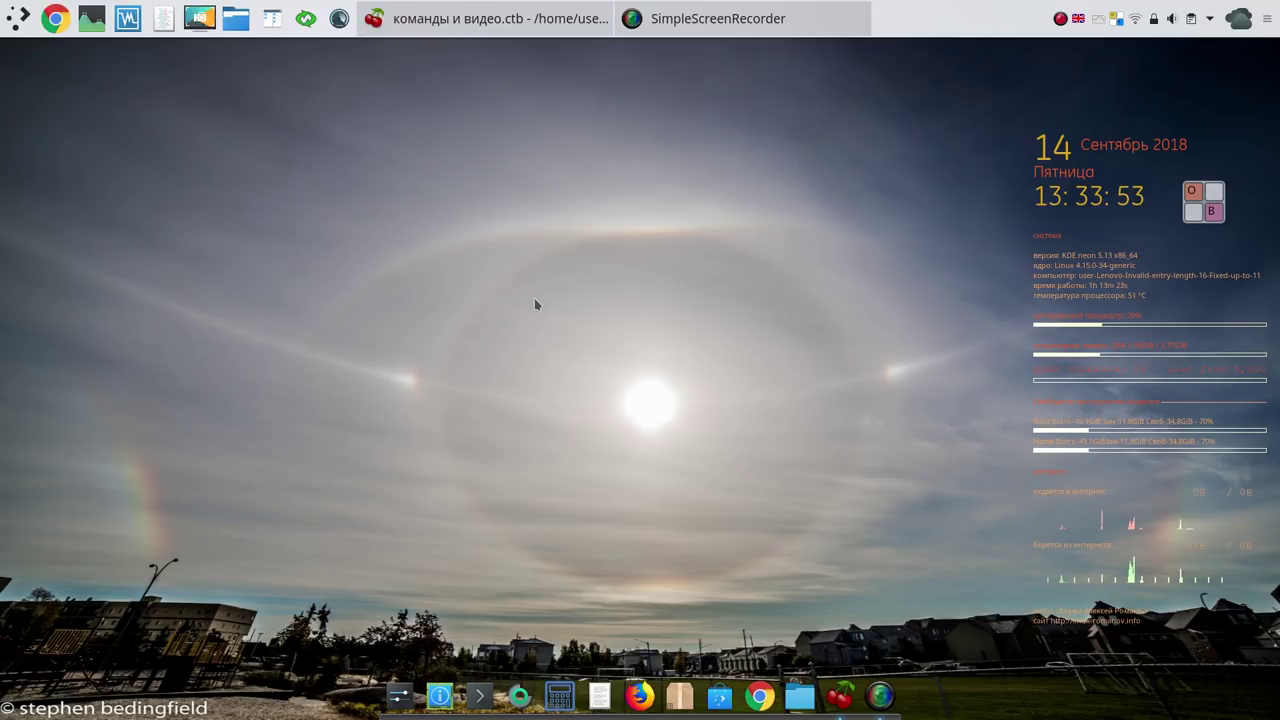
# Step: Reopen Google Chrome and, on the Компьютерные советы site, open Программа Systemback from the backup and recovery section under Программы
pyautogui.click(760, 696)
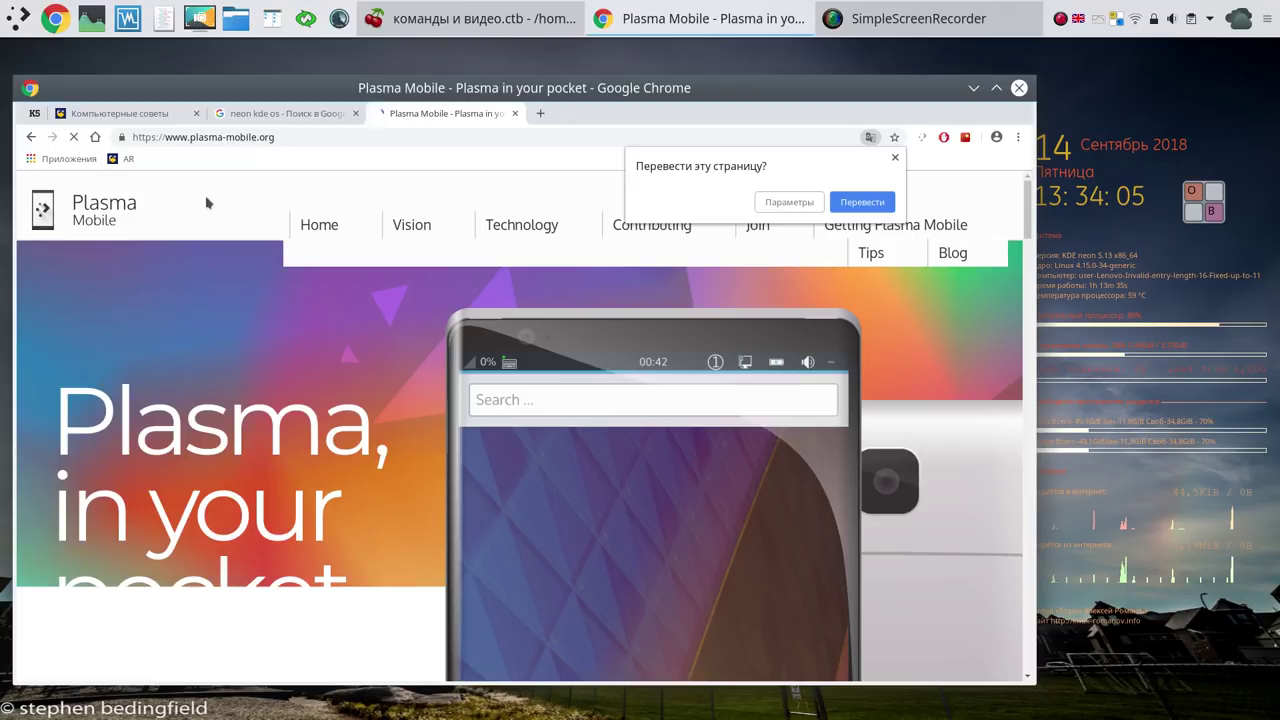
pyautogui.click(126, 114)
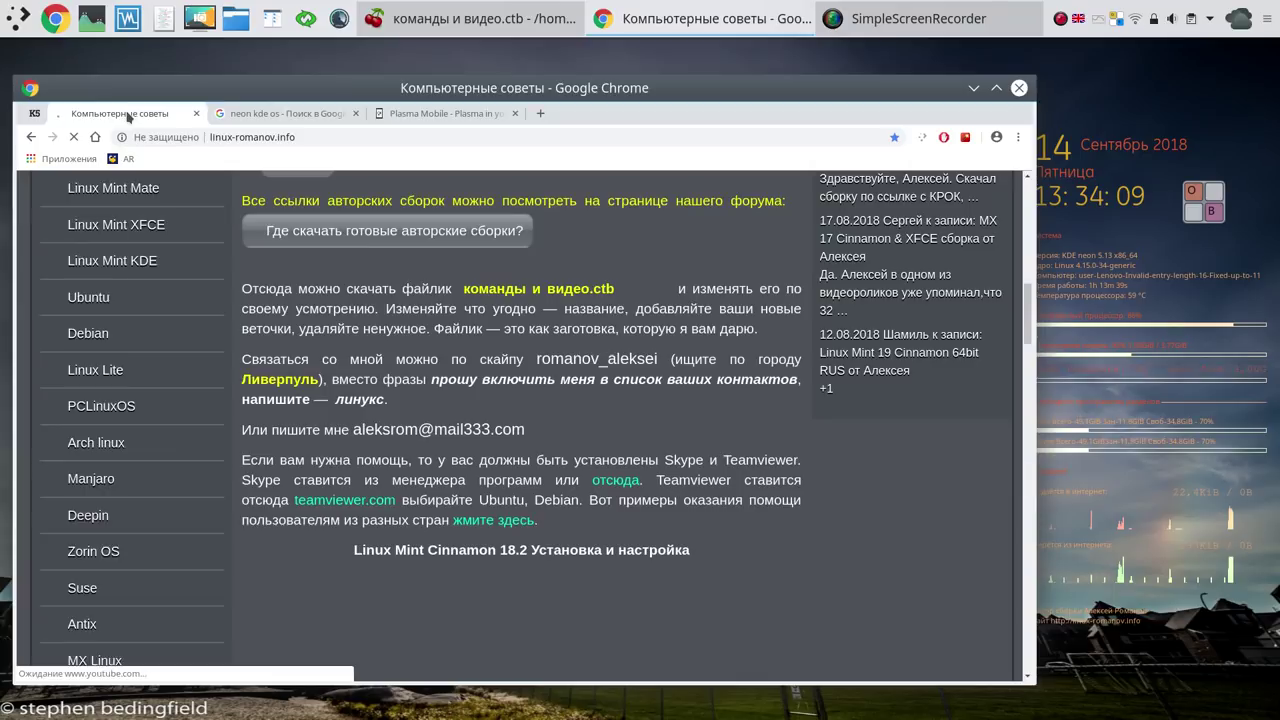
pyautogui.moveTo(1030, 418); pyautogui.dragTo(1005, 282)
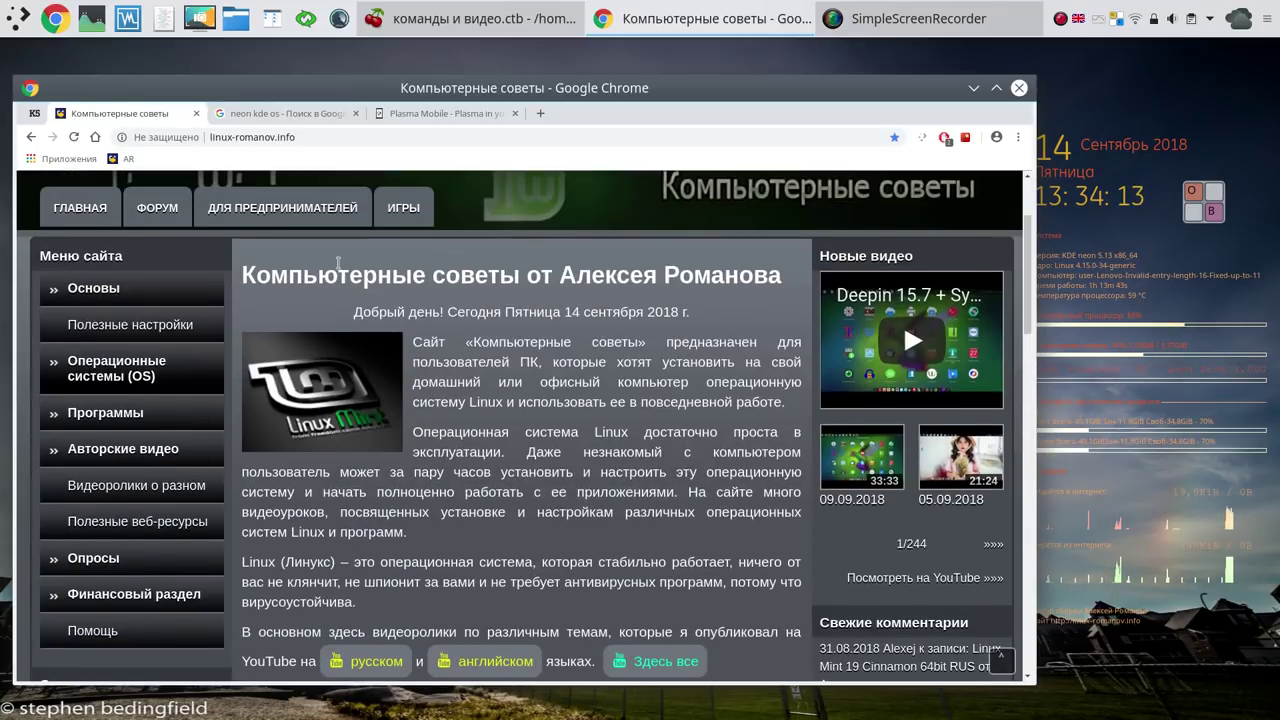
pyautogui.moveTo(110, 417)
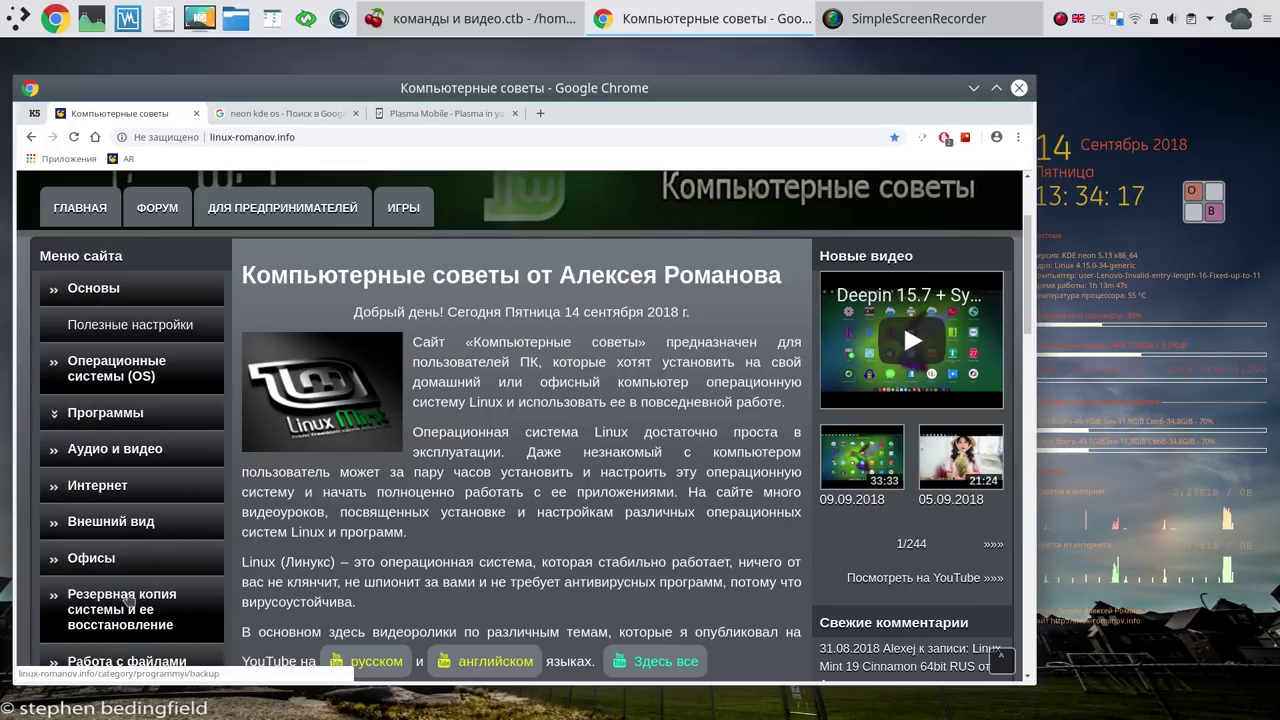
pyautogui.moveTo(128, 600)
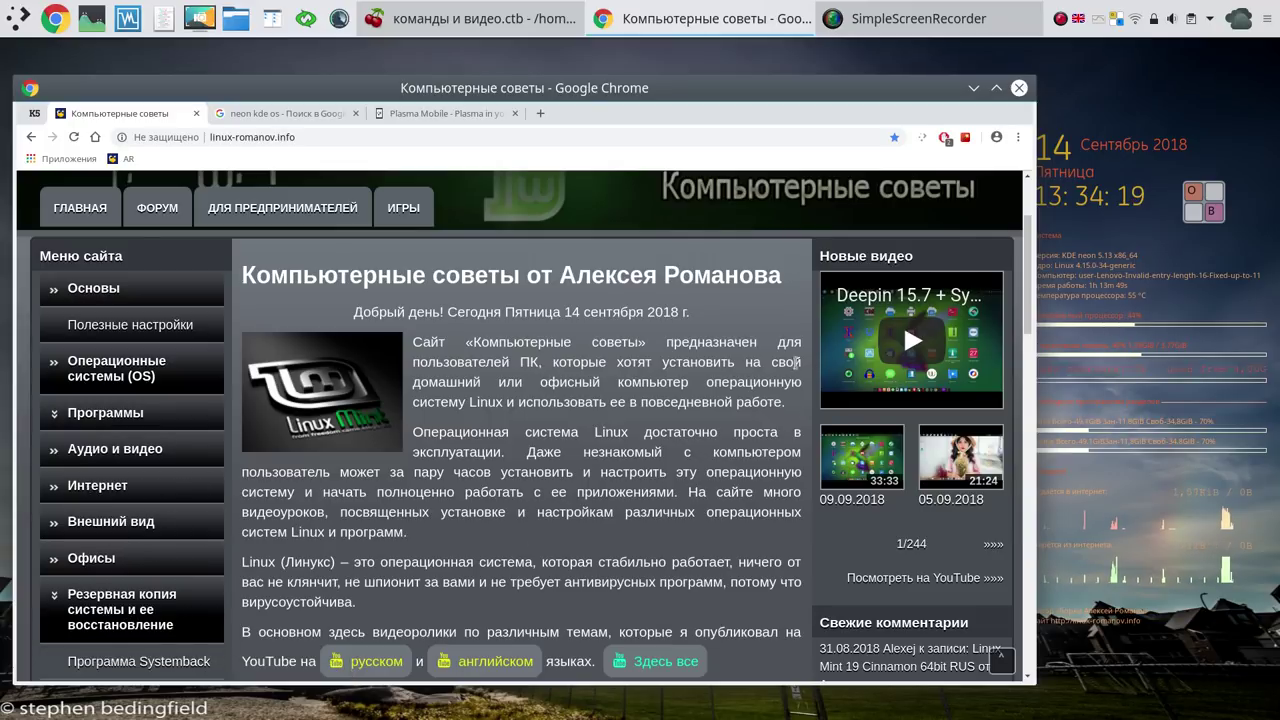
pyautogui.scroll(-1, 1030, 250)
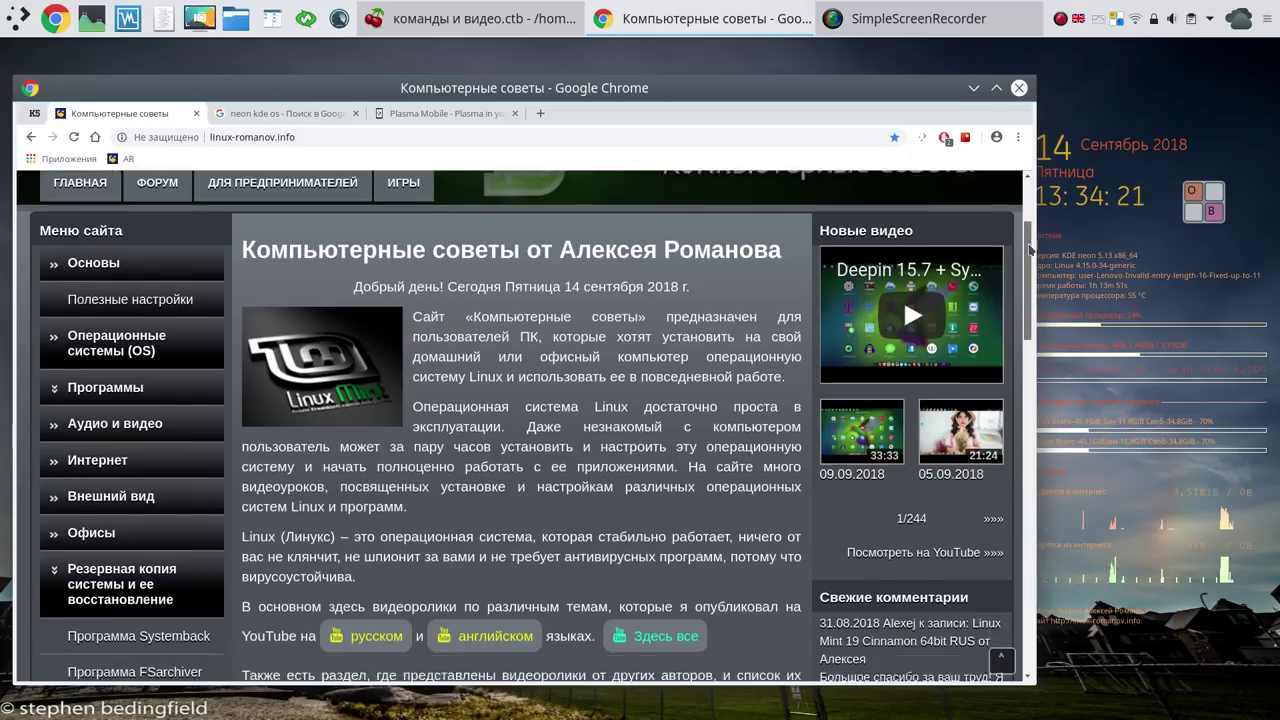
pyautogui.scroll(-4, 1030, 249)
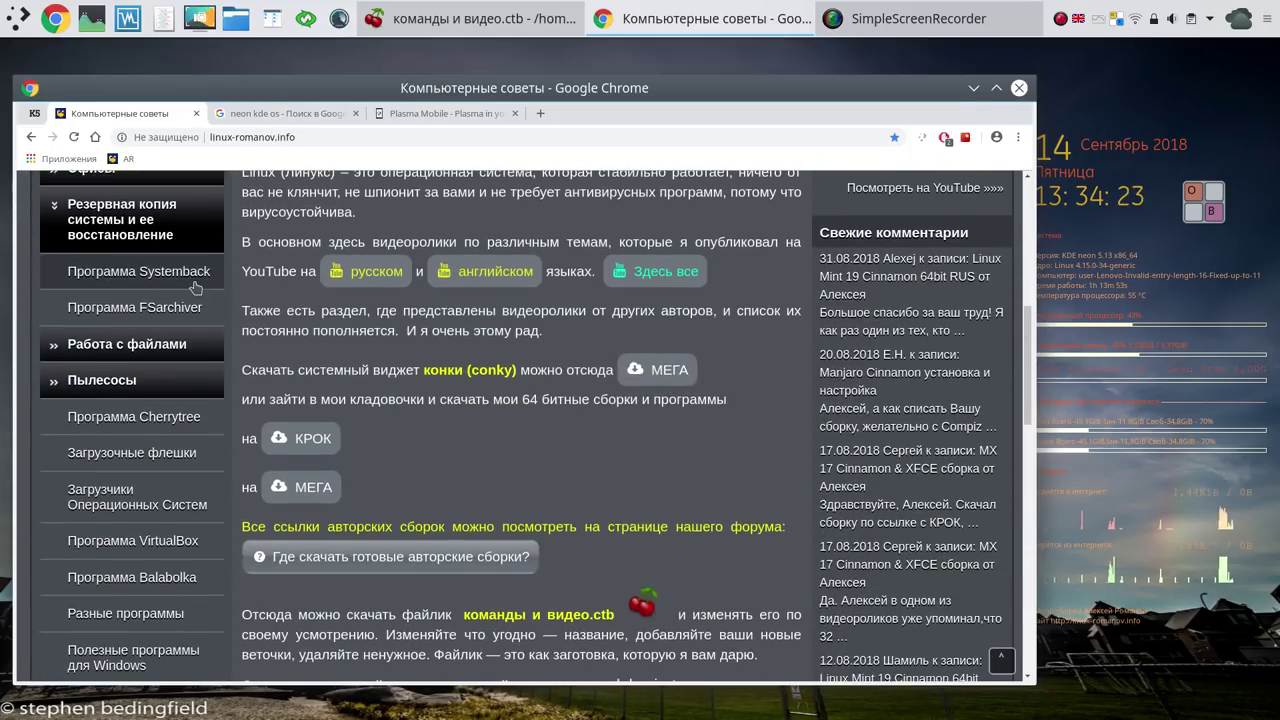
pyautogui.click(183, 280)
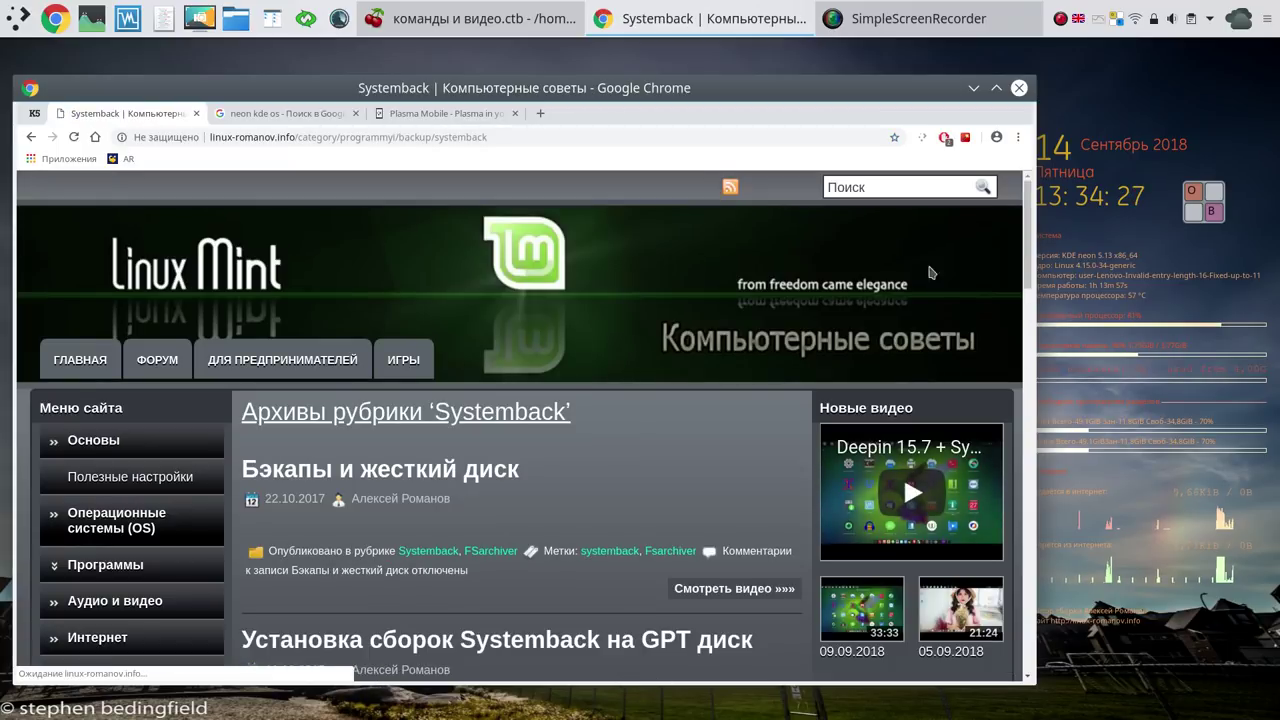
# Step: Look through the first two pages of the Systemback article archive and open the third page of older entries
pyautogui.moveTo(1030, 208); pyautogui.dragTo(1022, 585)
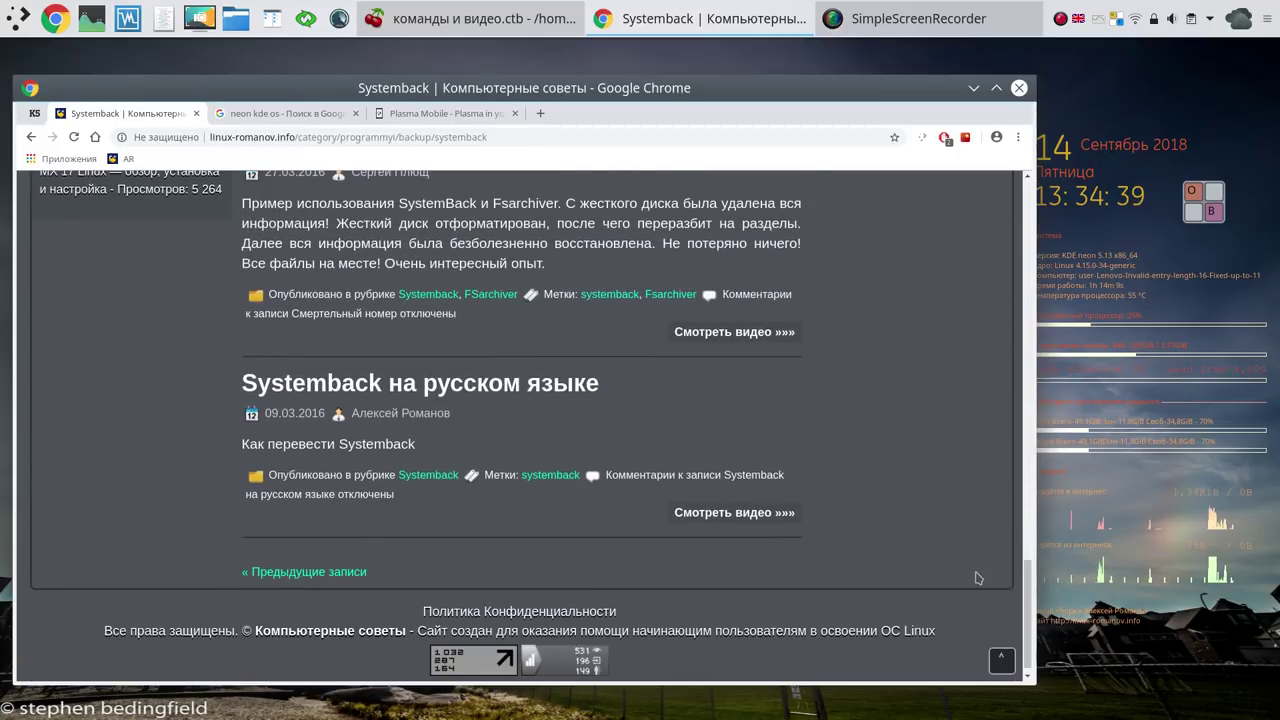
pyautogui.click(329, 574)
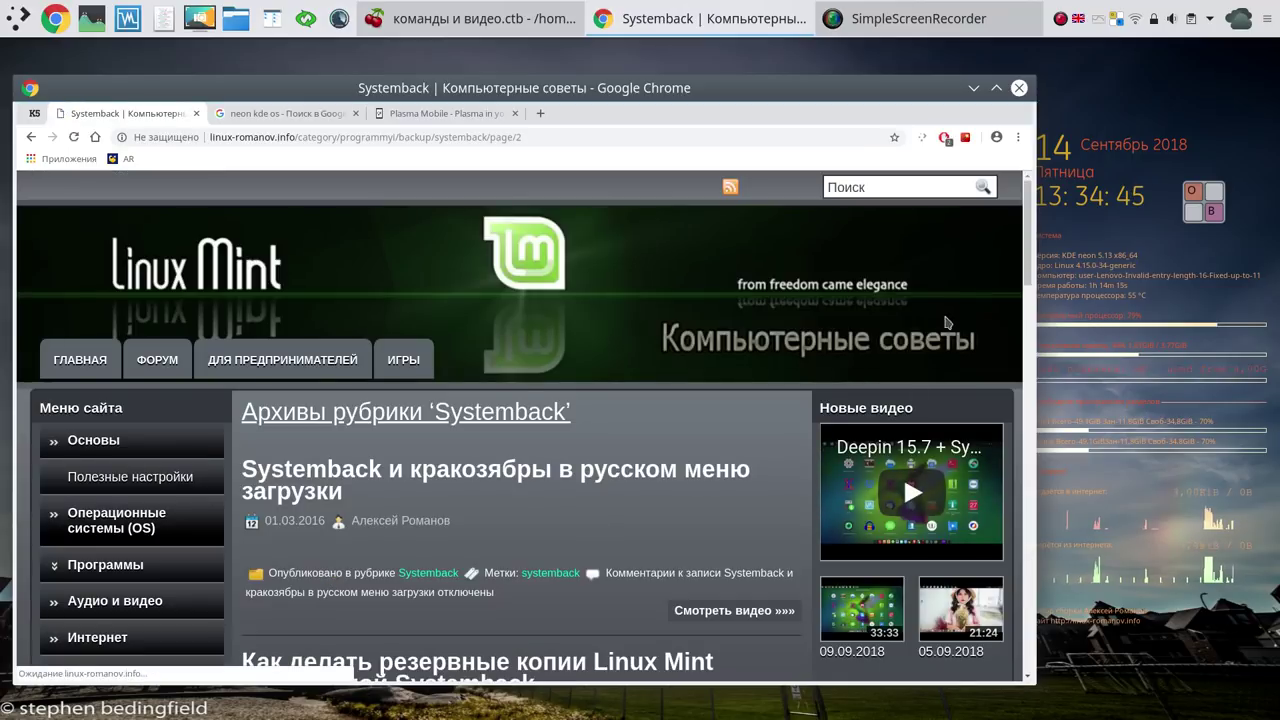
pyautogui.scroll(-2, 1030, 268)
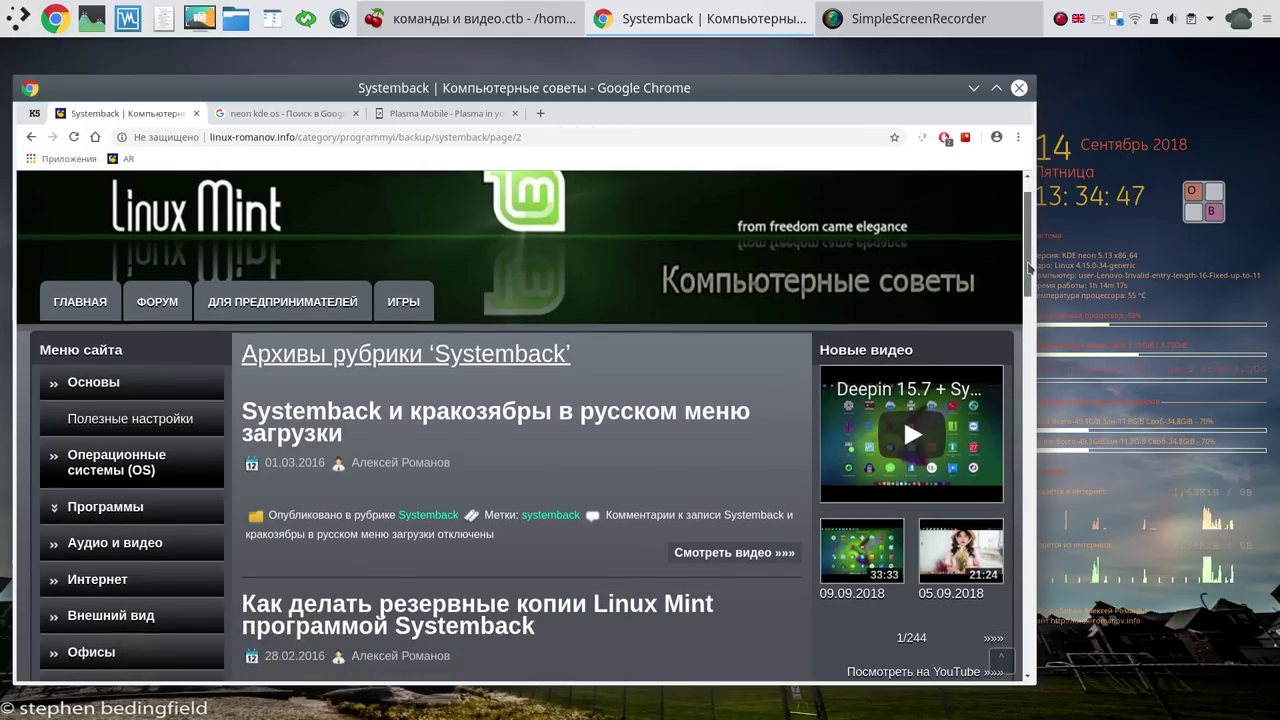
pyautogui.scroll(-4, 1029, 268)
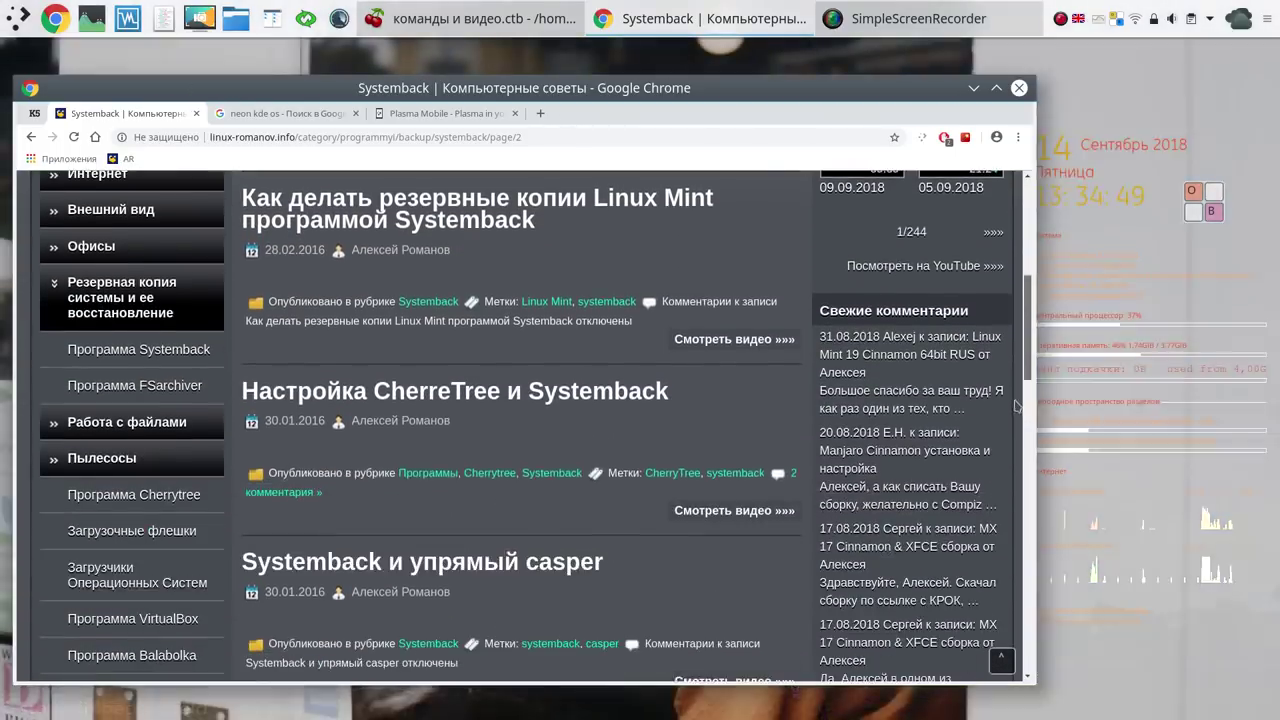
pyautogui.scroll(-15, 1017, 406)
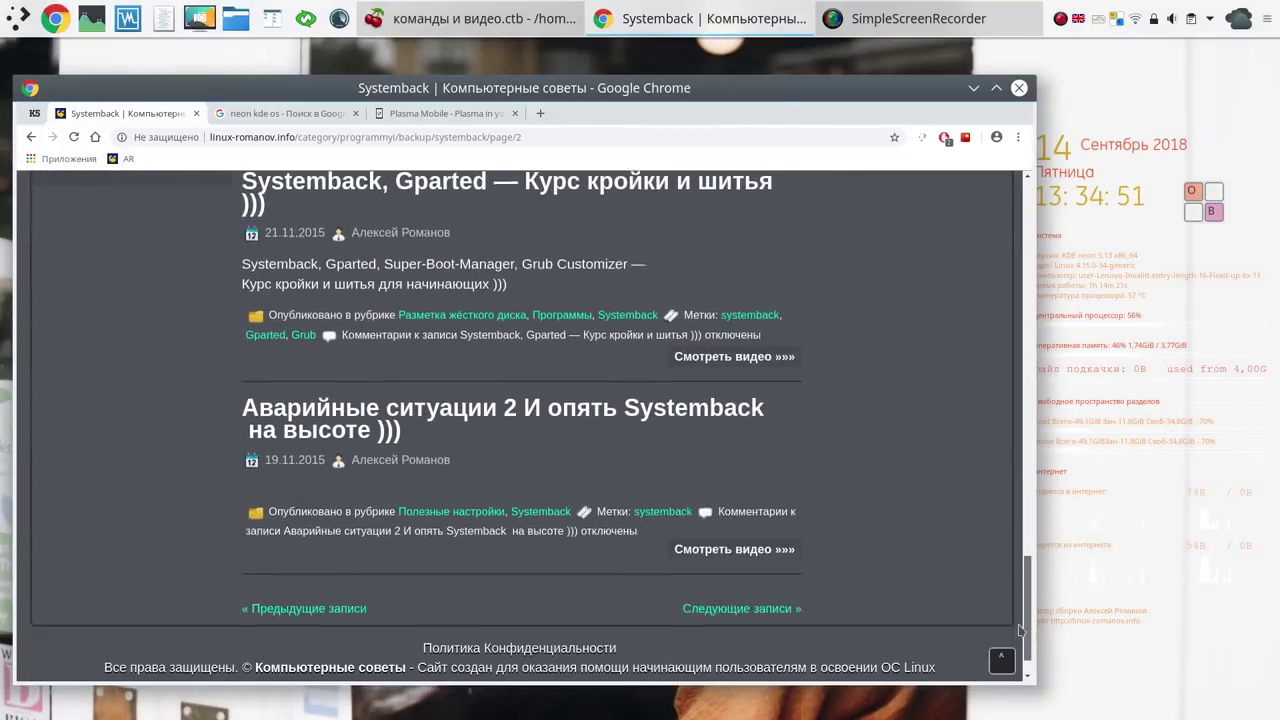
pyautogui.scroll(-1, 1020, 630)
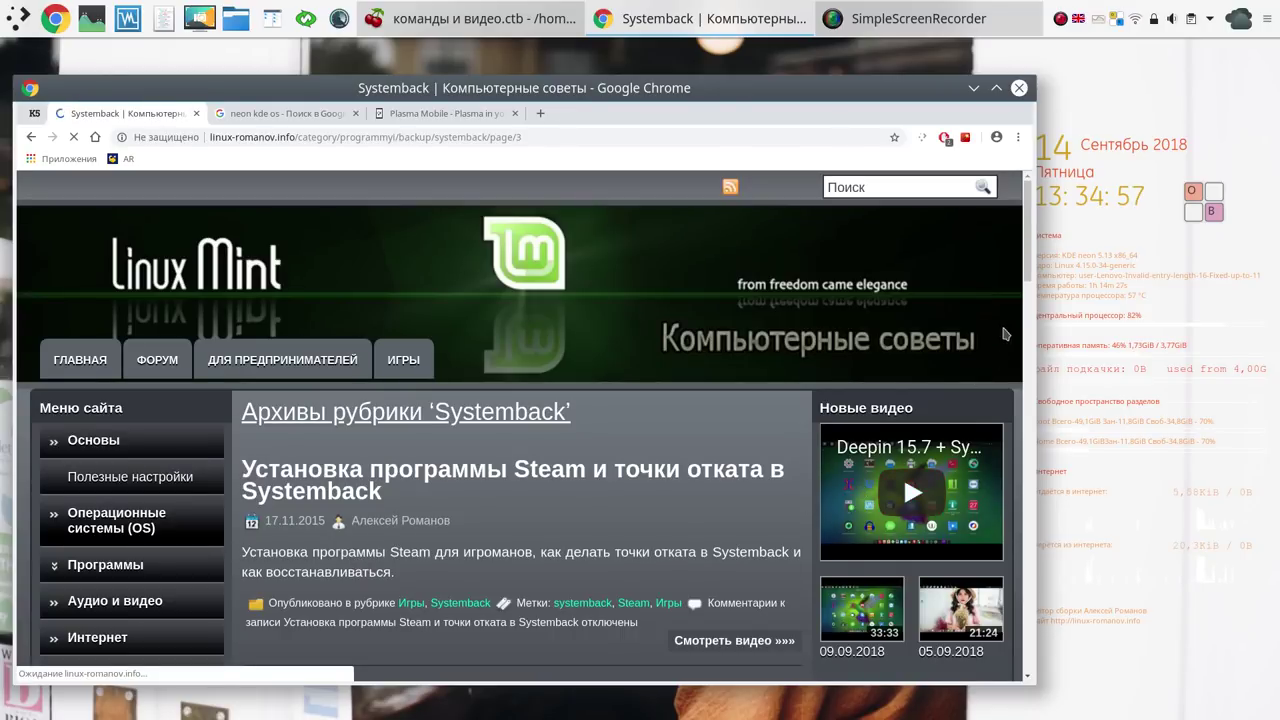
# Step: Look through the archive's third page, open the fourth page, view it to the end and return to its beginning
pyautogui.scroll(-4, 1010, 320)
pyautogui.moveTo(1014, 316); pyautogui.dragTo(1013, 618)
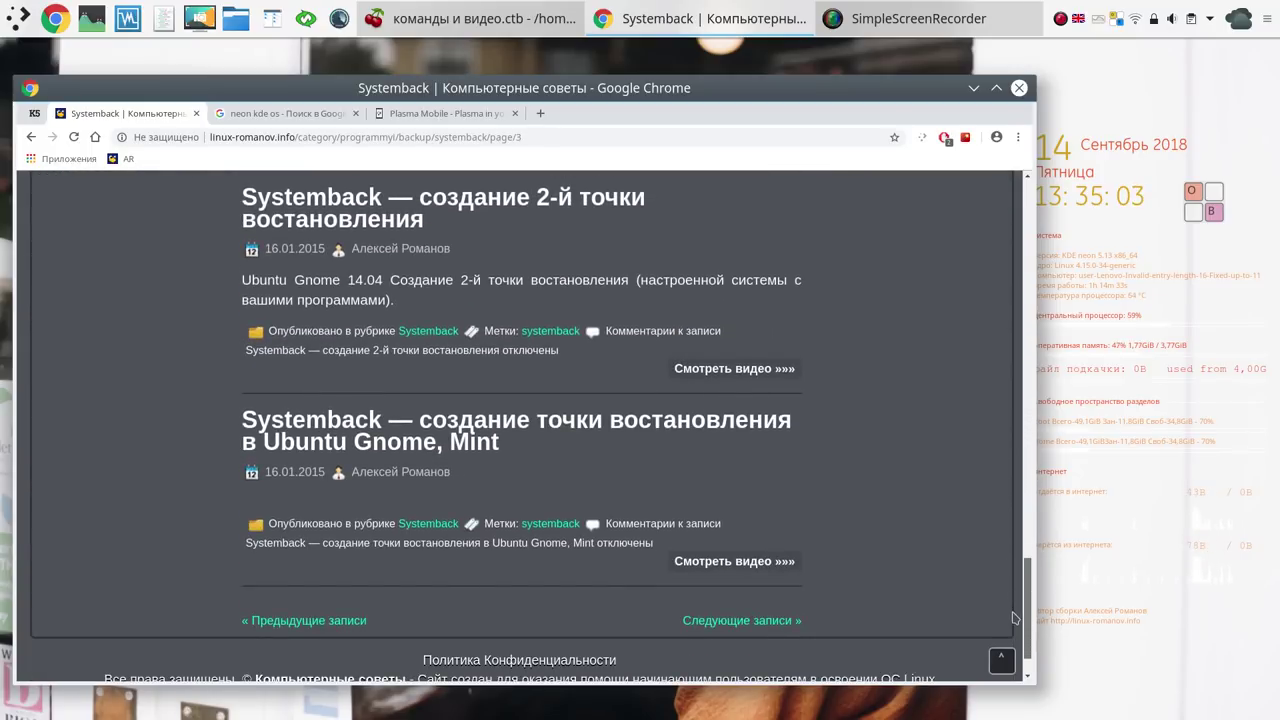
pyautogui.click(330, 621)
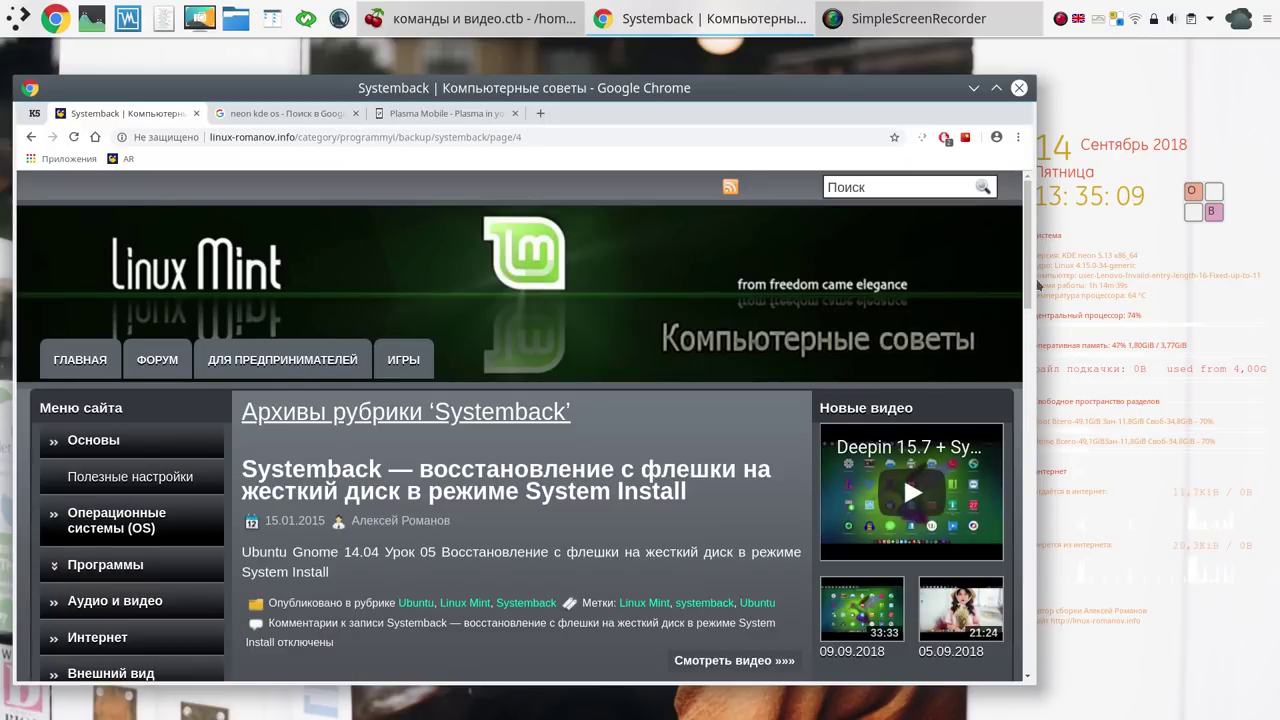
pyautogui.scroll(-7, 989, 445)
pyautogui.scroll(-10, 989, 445)
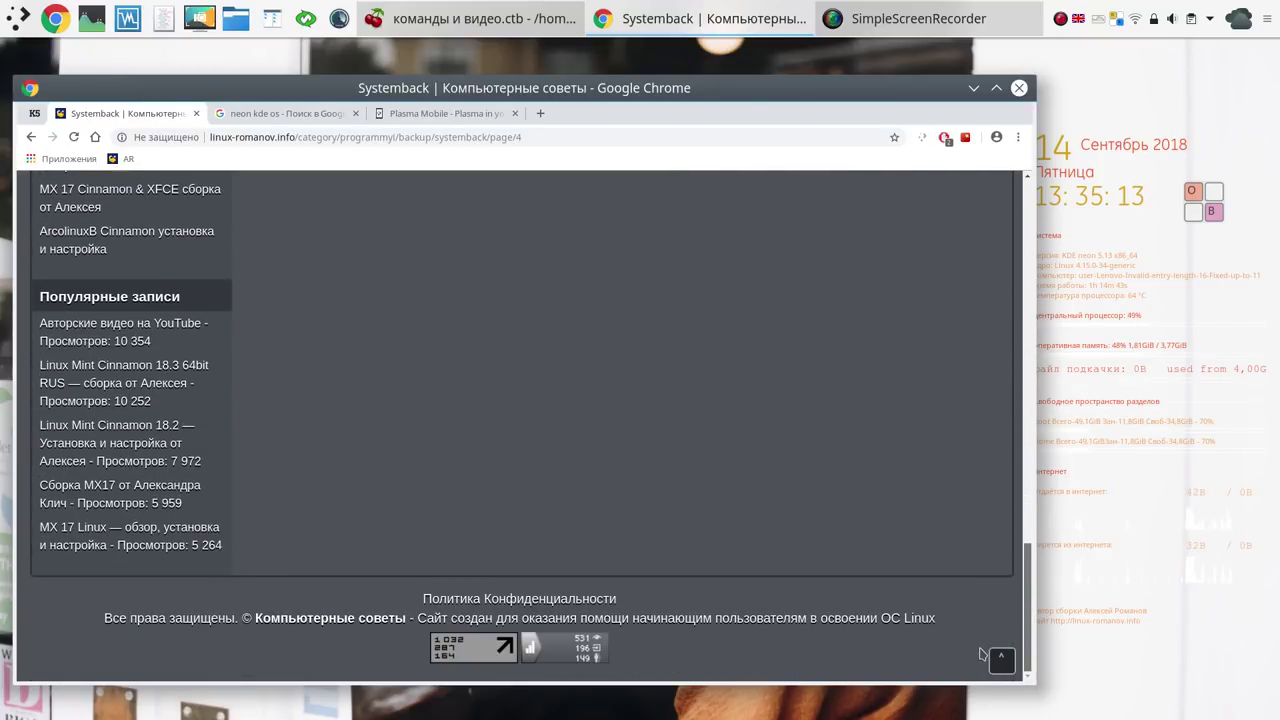
pyautogui.scroll(15, 971, 560)
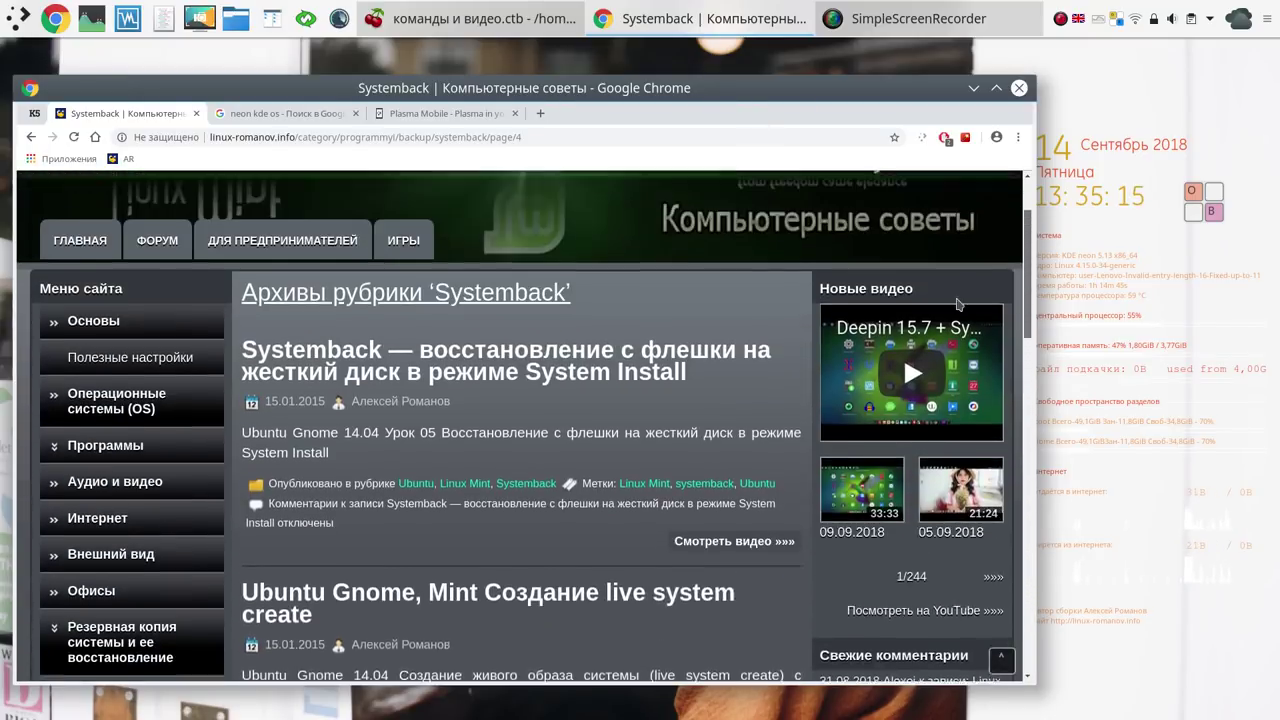
pyautogui.scroll(2, 956, 304)
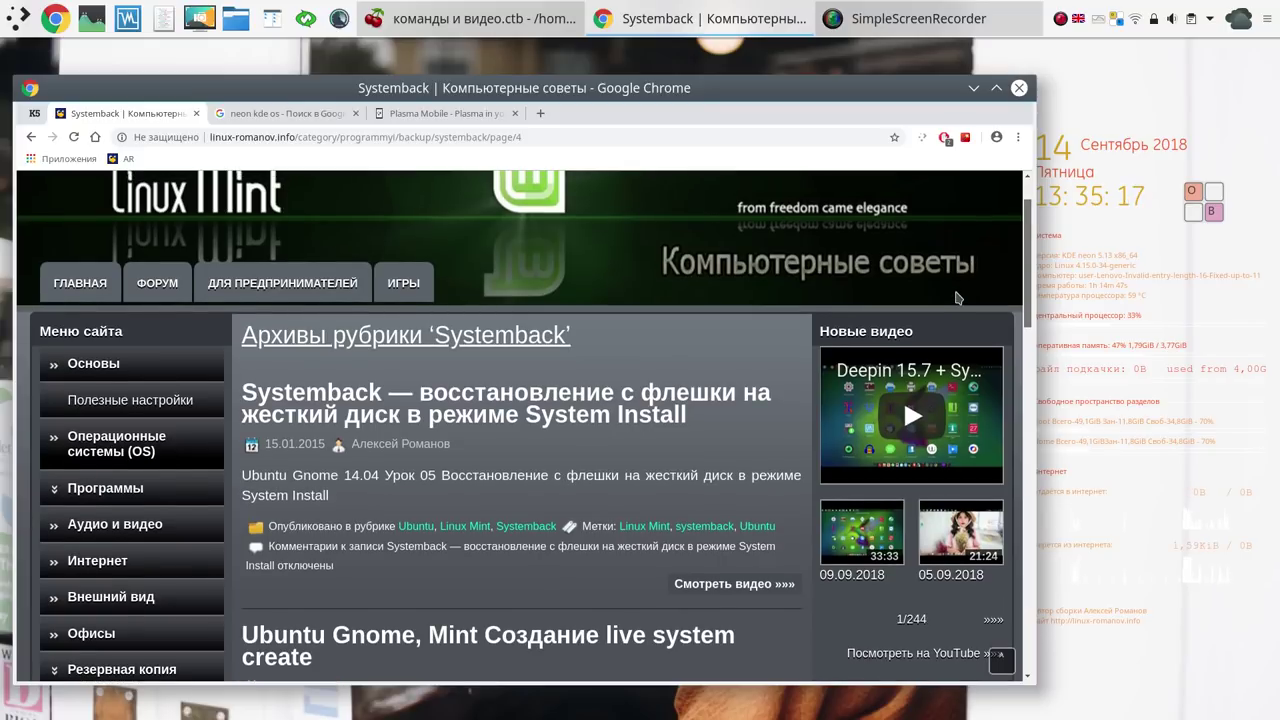